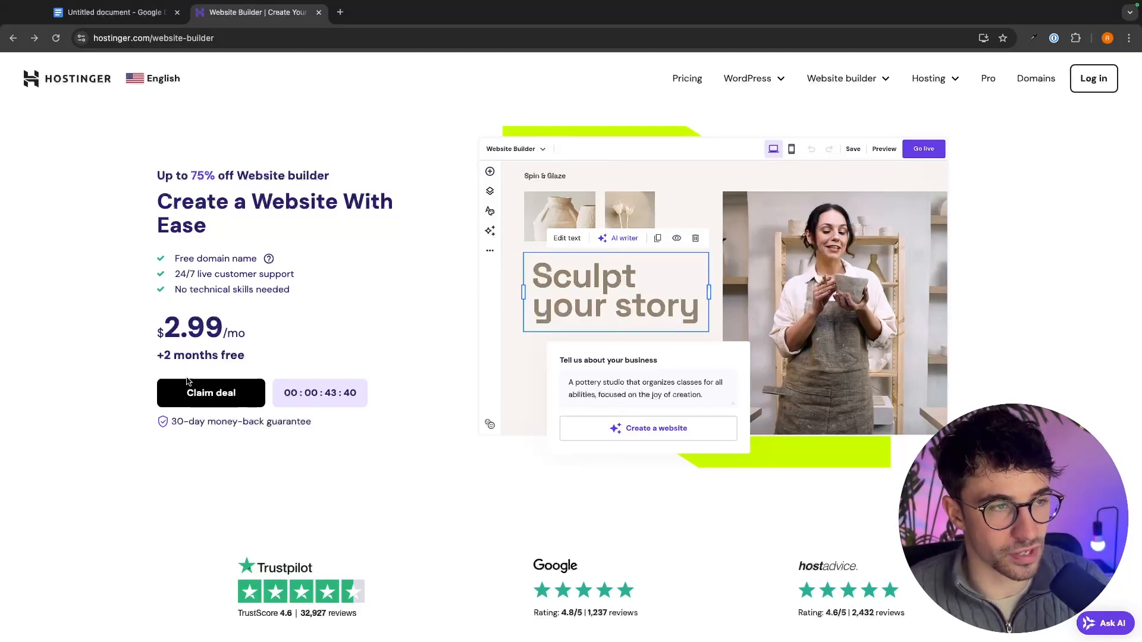
- Claim the advertised website builder deal to reach the available plans
drag(152, 176, 394, 183)
click(411, 185)
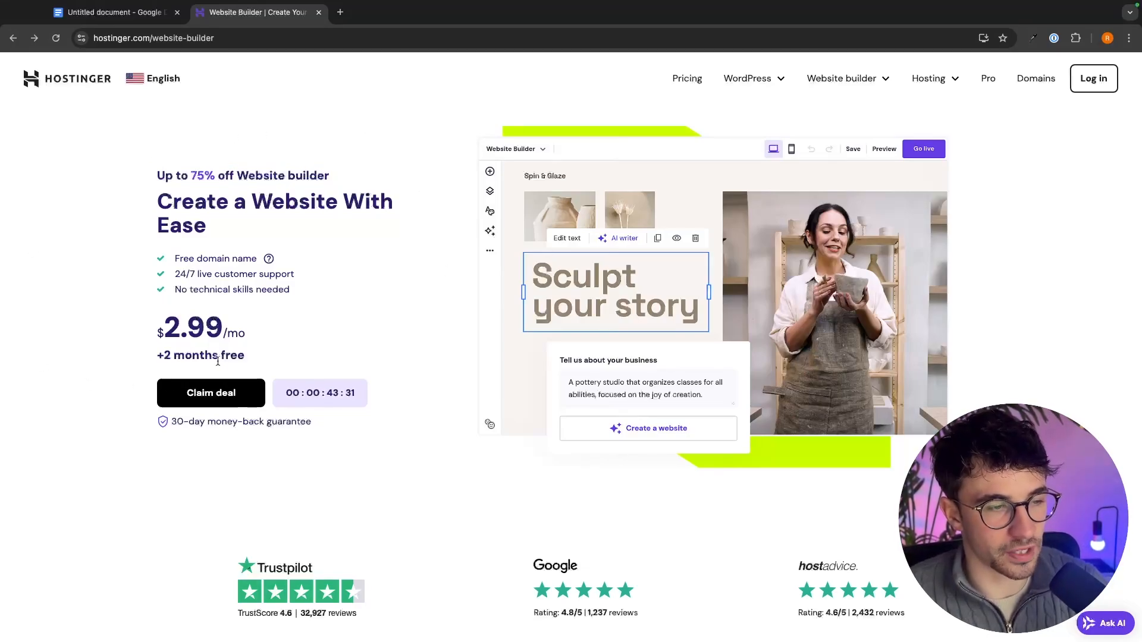
click(194, 401)
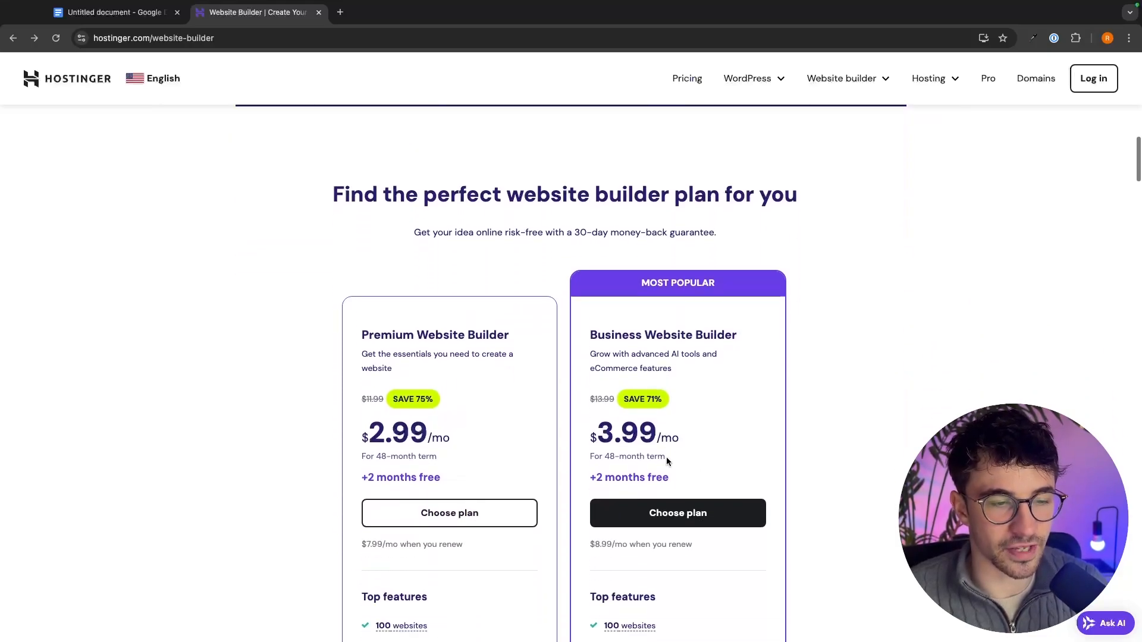
- Compare the prices and top features of the Premium and Business Website Builder plans
scroll(666, 461, down, 3)
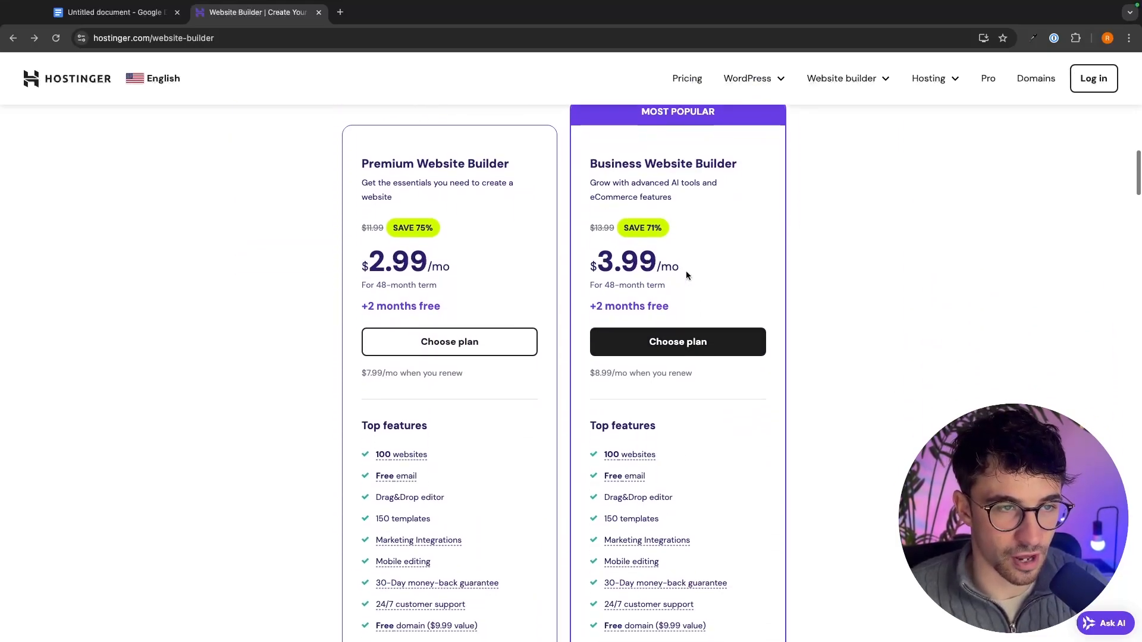
drag(349, 169, 754, 176)
click(530, 164)
click(785, 198)
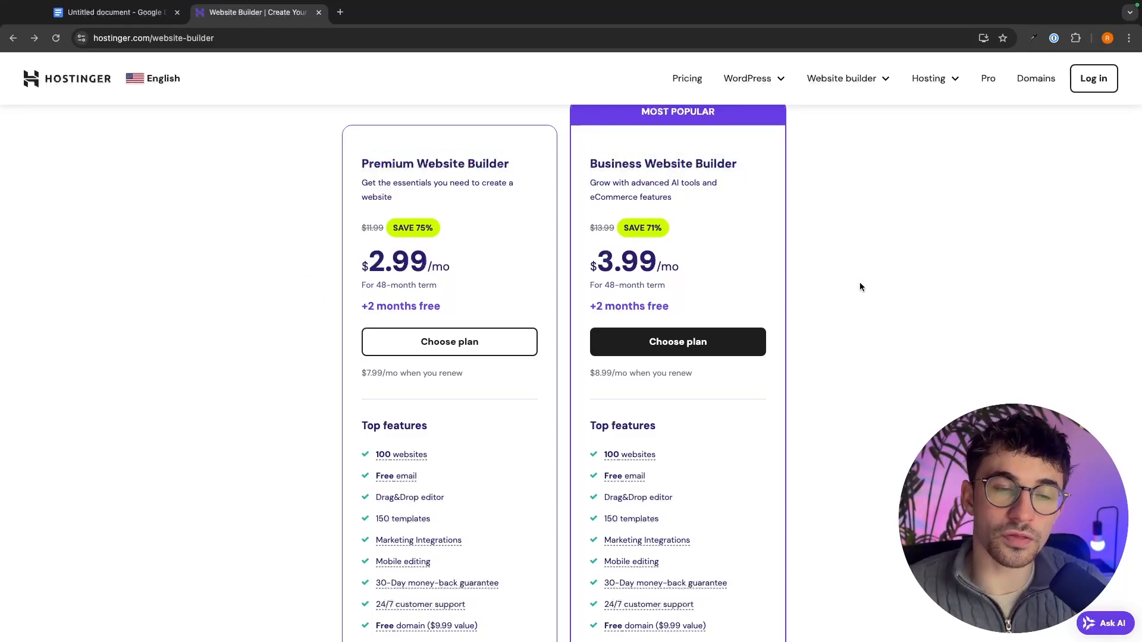
scroll(887, 366, down, 2)
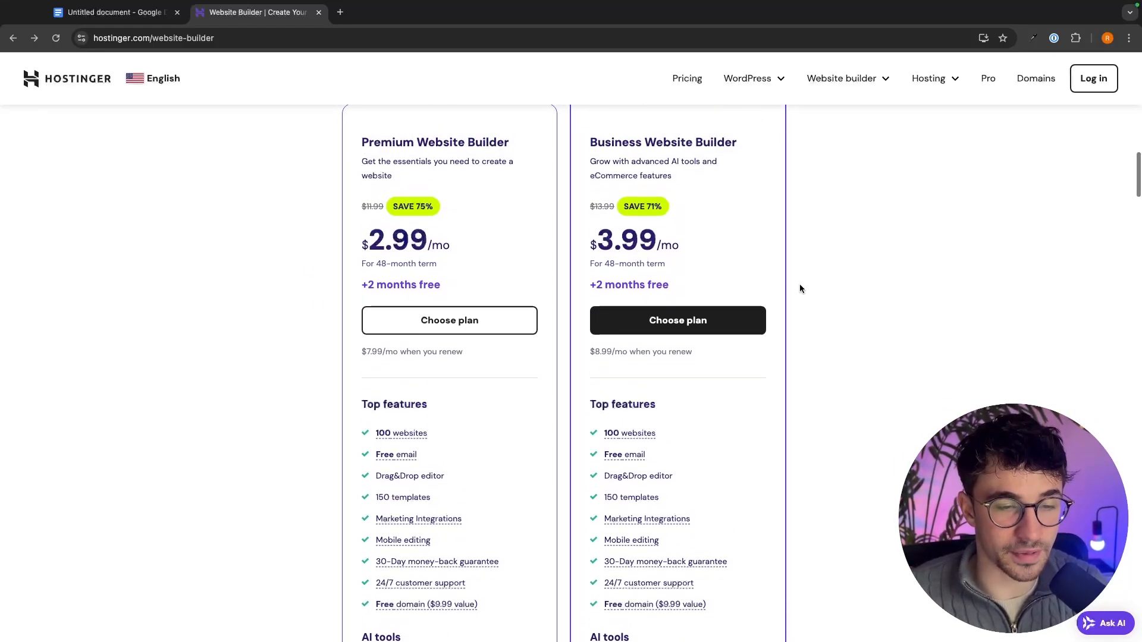
scroll(799, 289, down, 5)
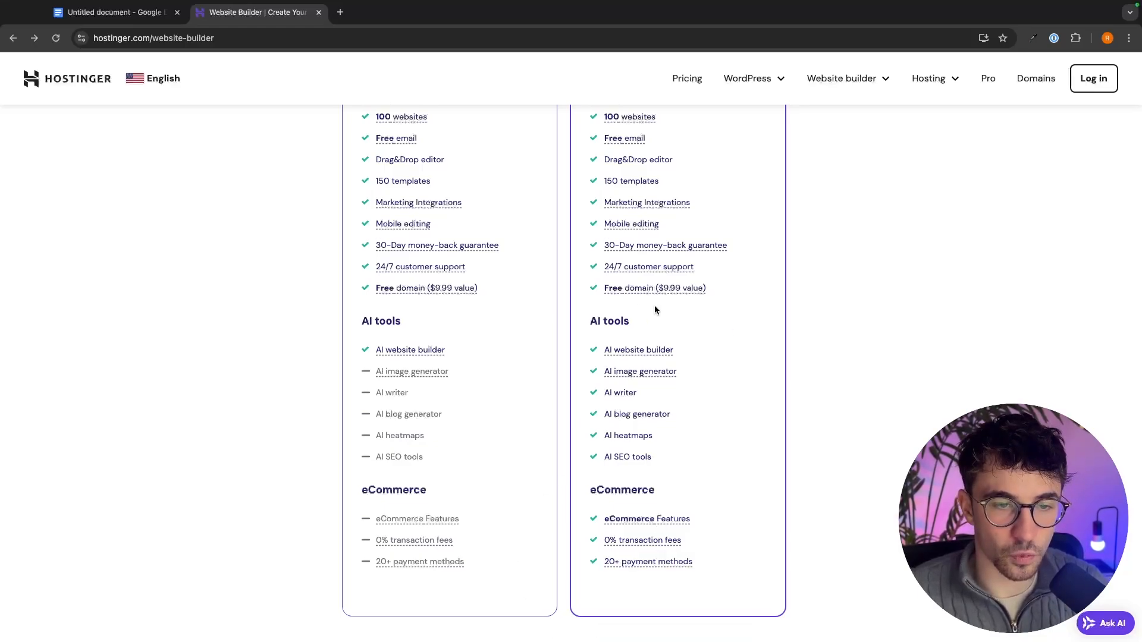
- Examine the AI tools and eCommerce features included in the Business Website Builder plan
drag(601, 371, 707, 381)
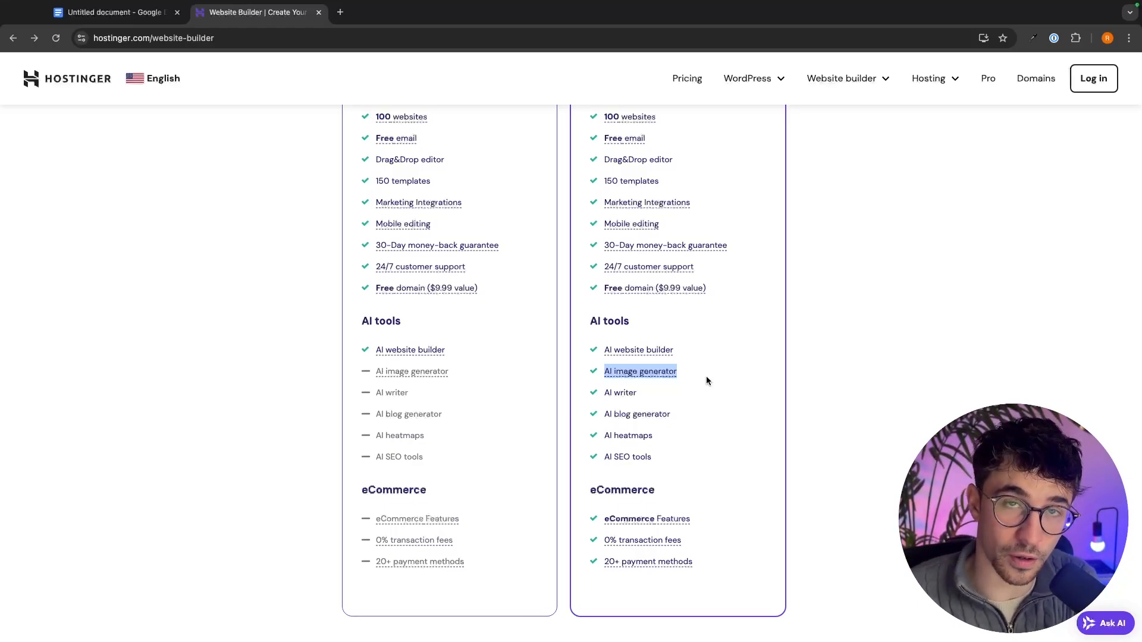
click(704, 377)
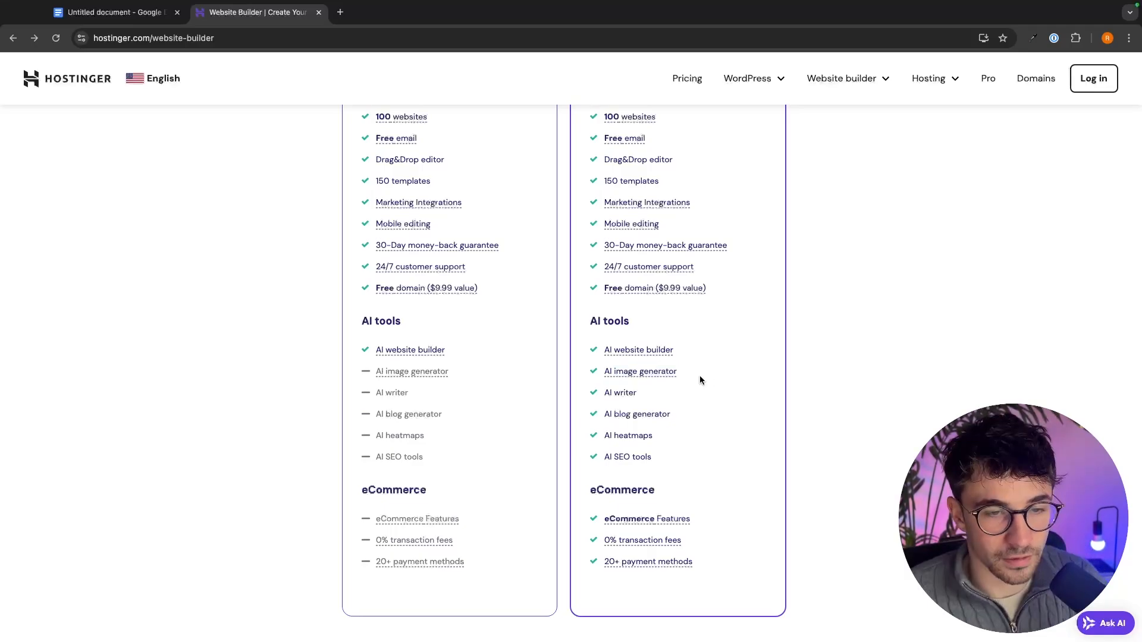
drag(603, 398, 653, 398)
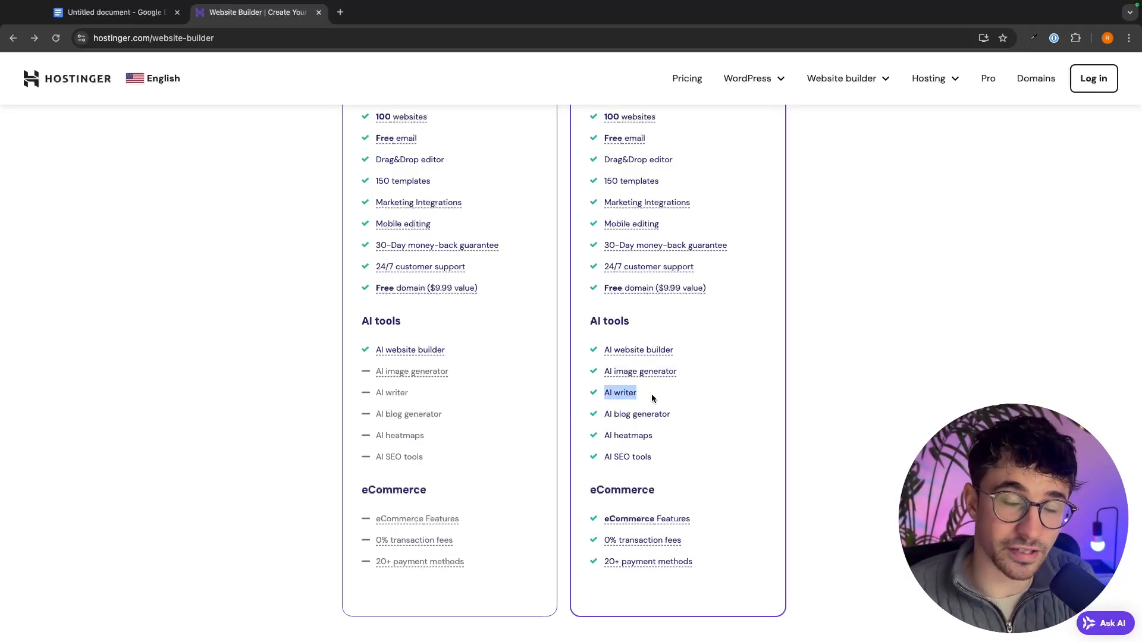
click(653, 398)
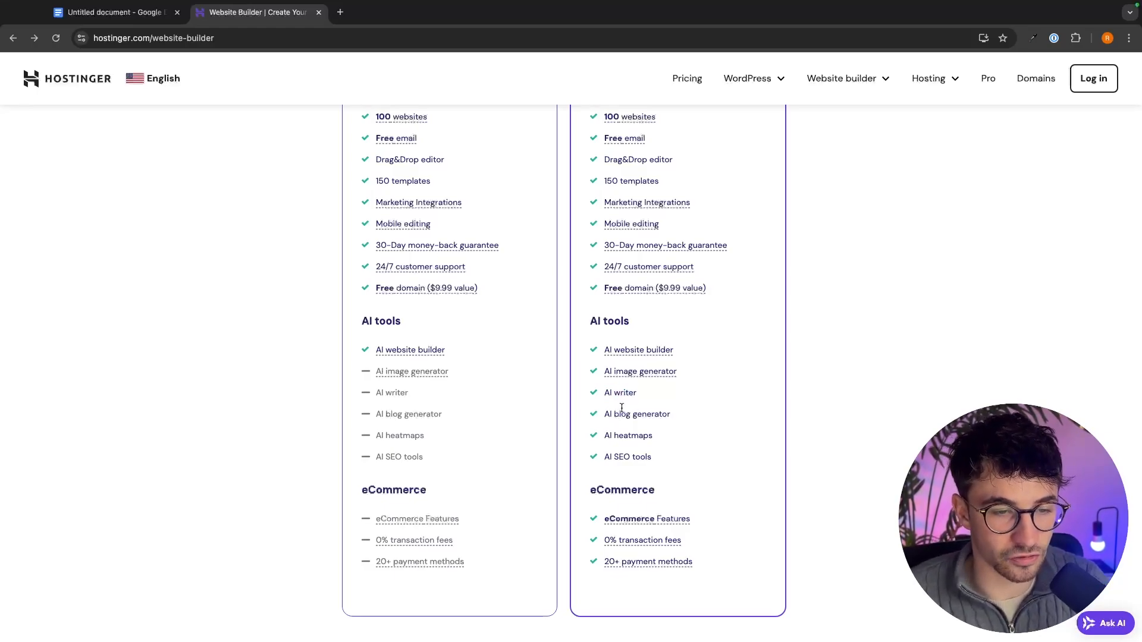
drag(602, 415, 675, 416)
drag(599, 440, 694, 443)
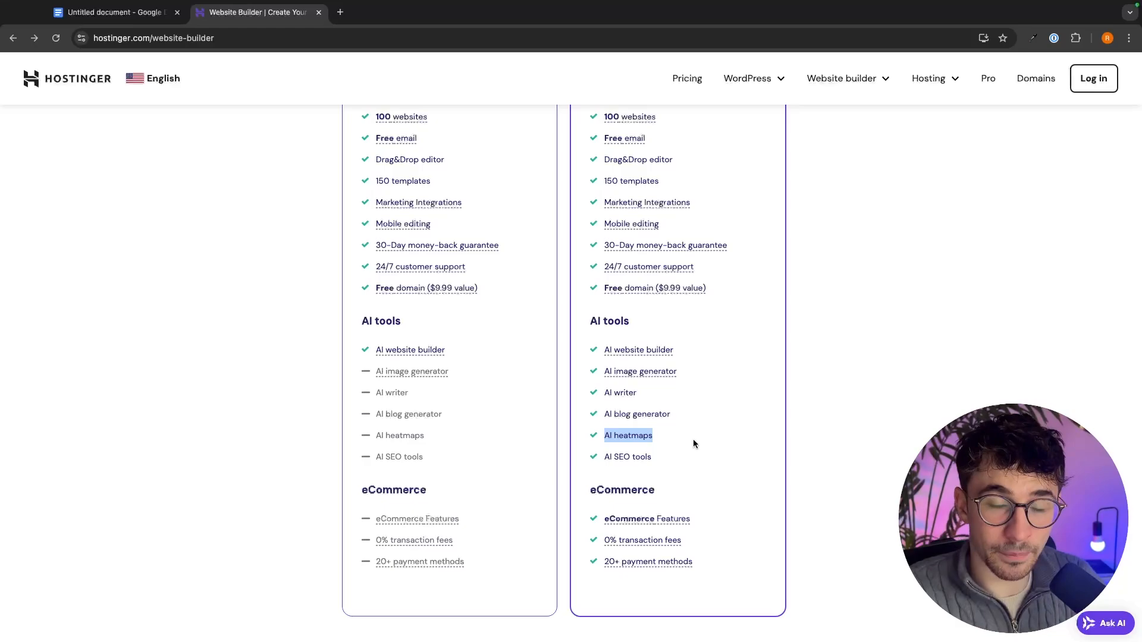
drag(600, 457, 658, 458)
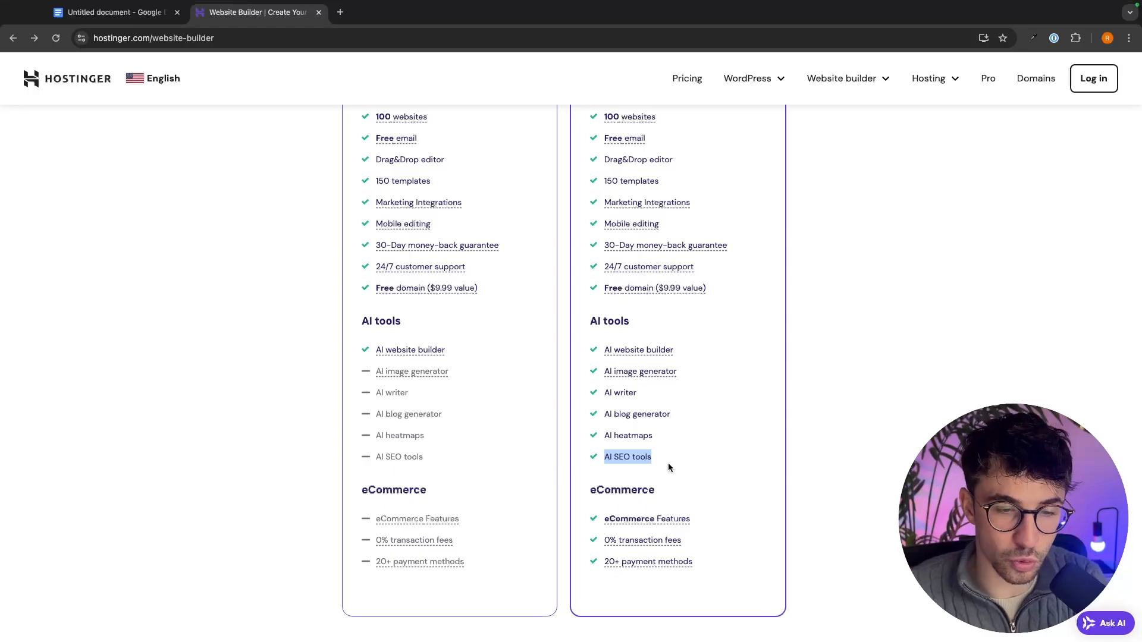
mouse_move(584, 496)
mouse_down()
mouse_move(721, 550)
mouse_move(724, 565)
mouse_move(589, 487)
mouse_up()
click(724, 562)
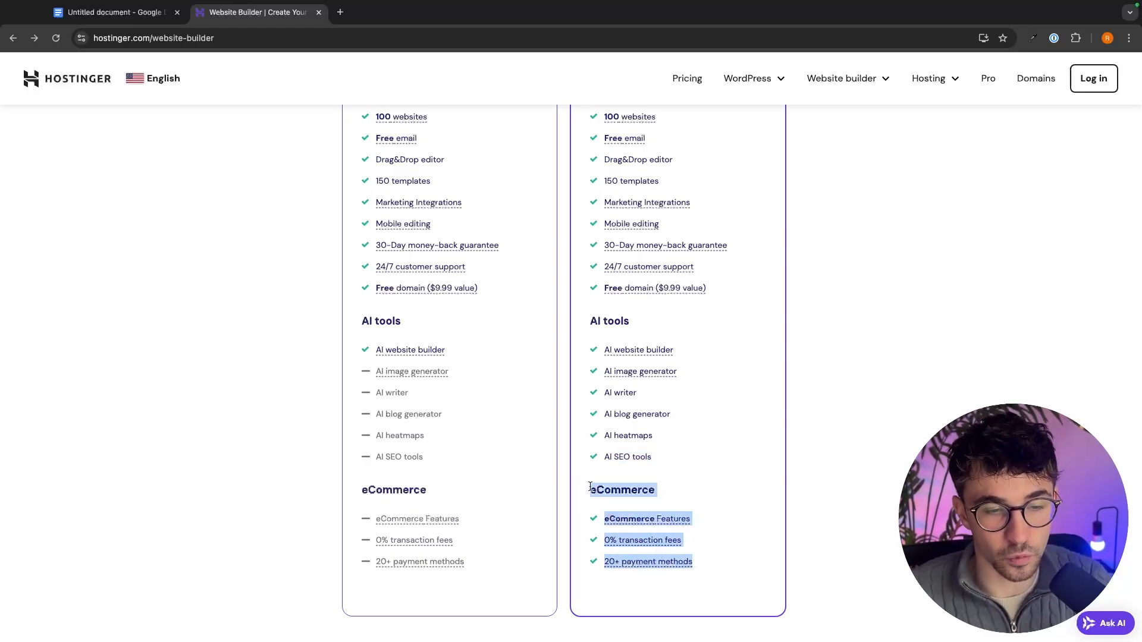
click(720, 473)
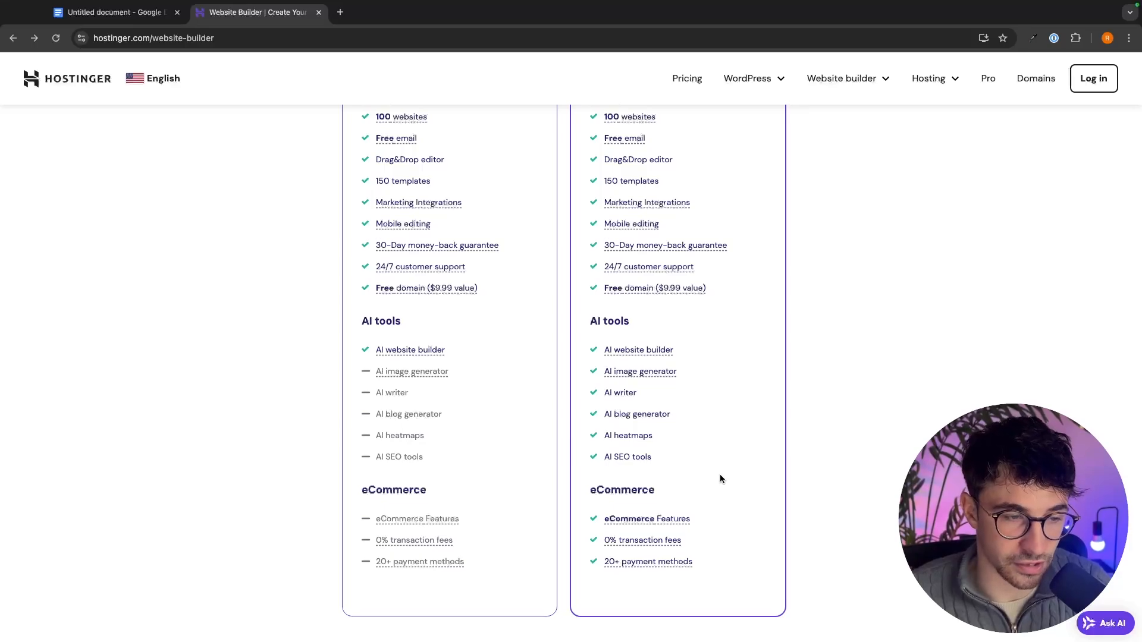
- Choose the Business Website Builder plan and proceed to the cart
scroll(719, 473, up, 7)
scroll(668, 242, down, 1)
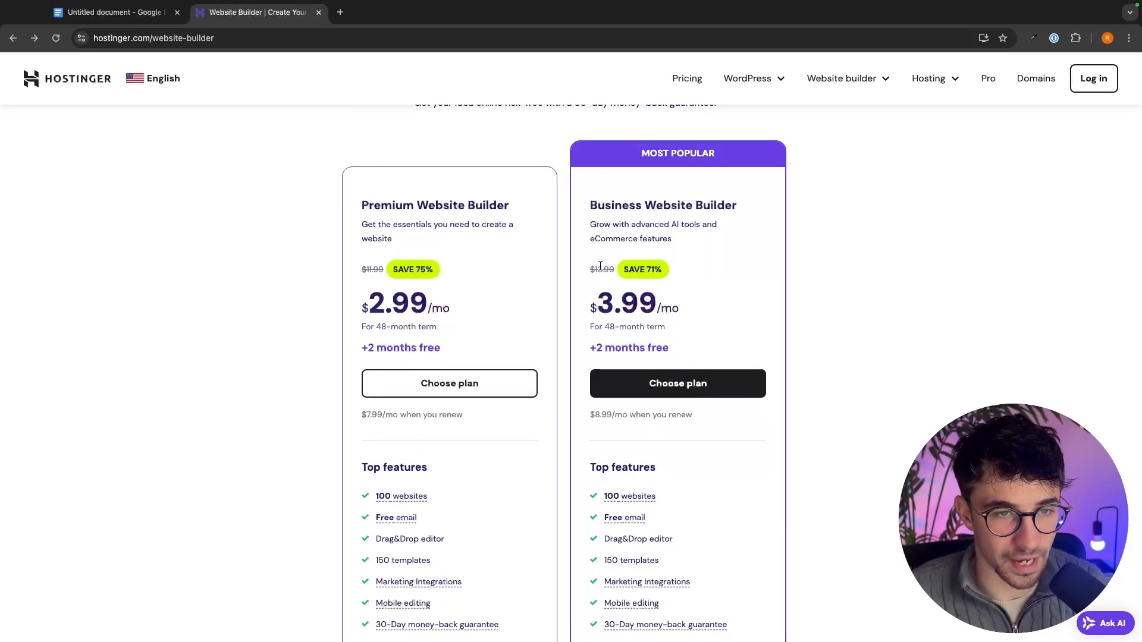
click(663, 391)
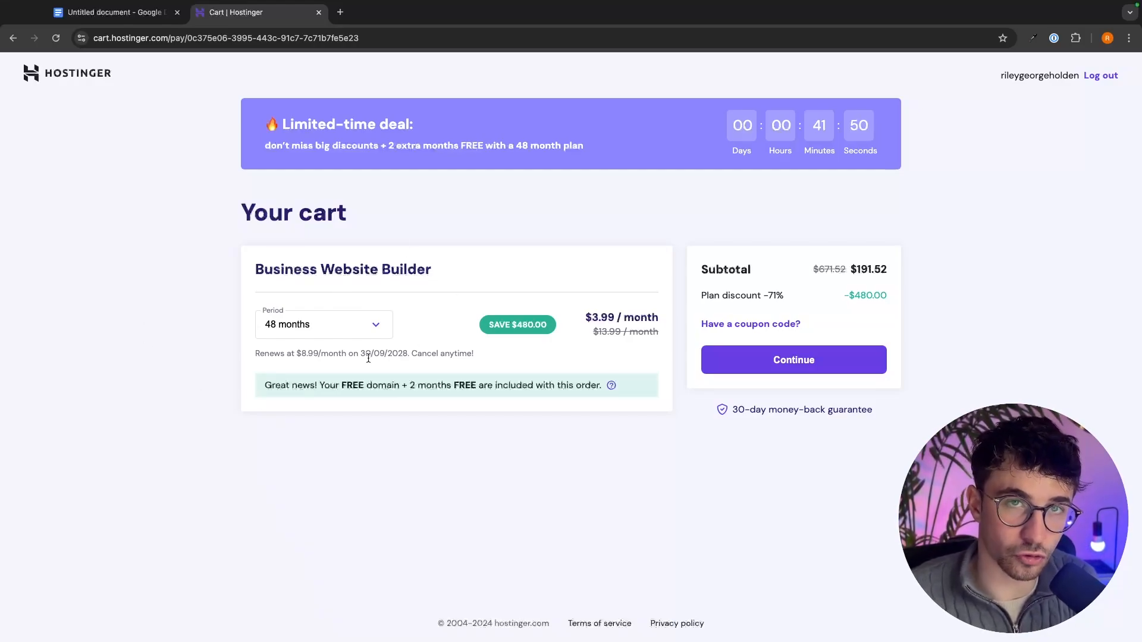
- Try the 12-month, 24-month and 48-month billing periods for the plan in the cart
click(301, 324)
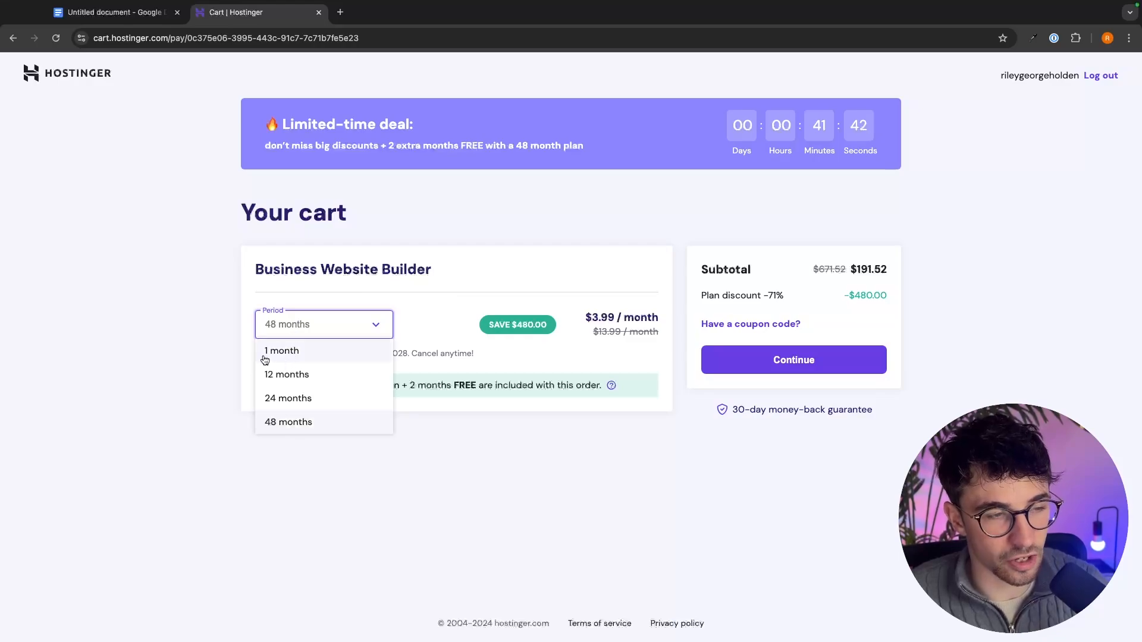
click(299, 374)
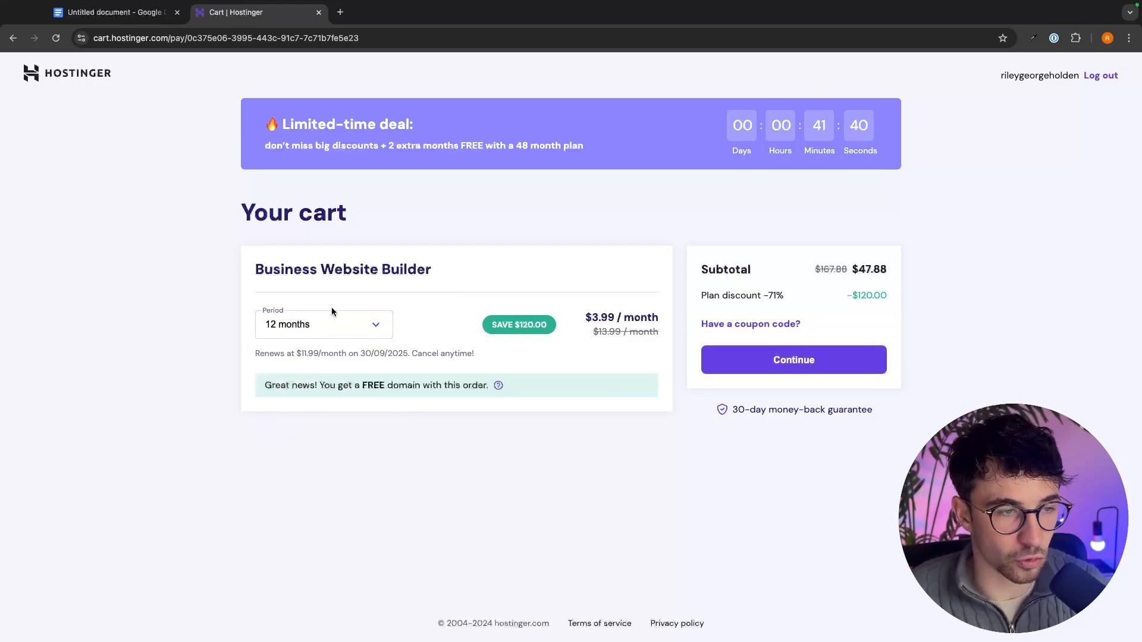
click(332, 321)
click(309, 398)
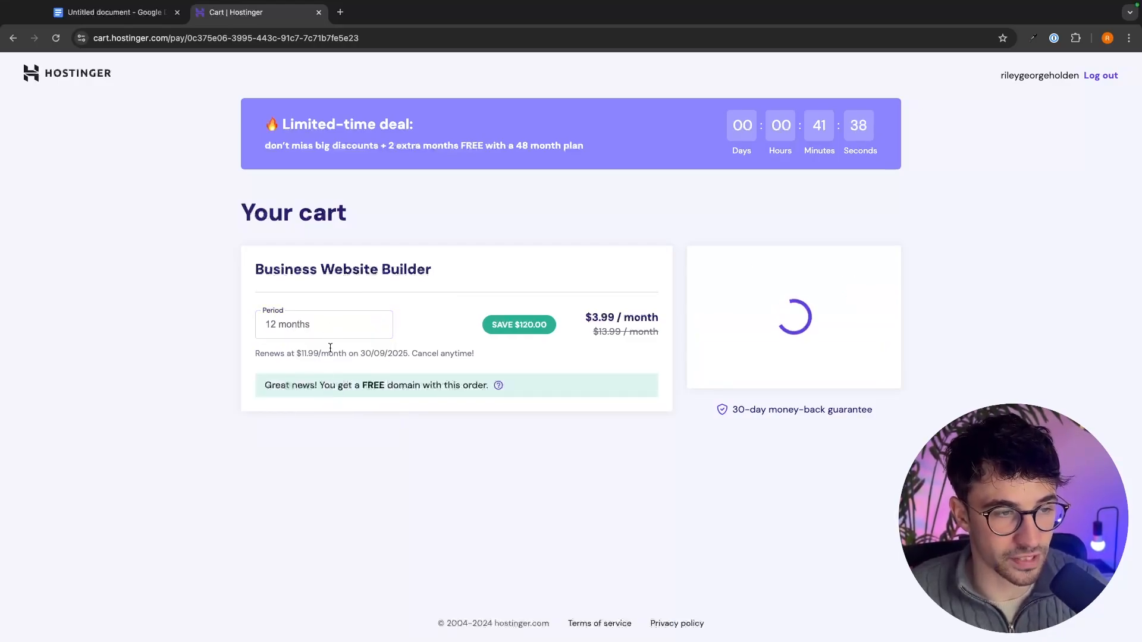
click(324, 333)
click(291, 423)
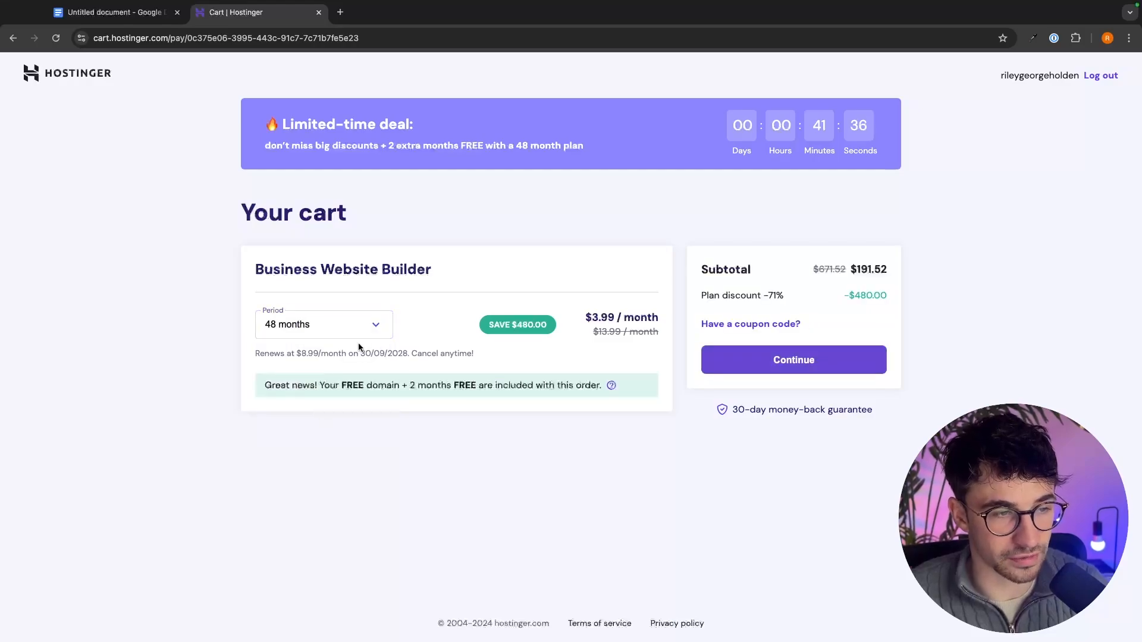
- Switch the plan's billing period to 12 months and back to 48 months to compare costs
click(349, 324)
click(309, 374)
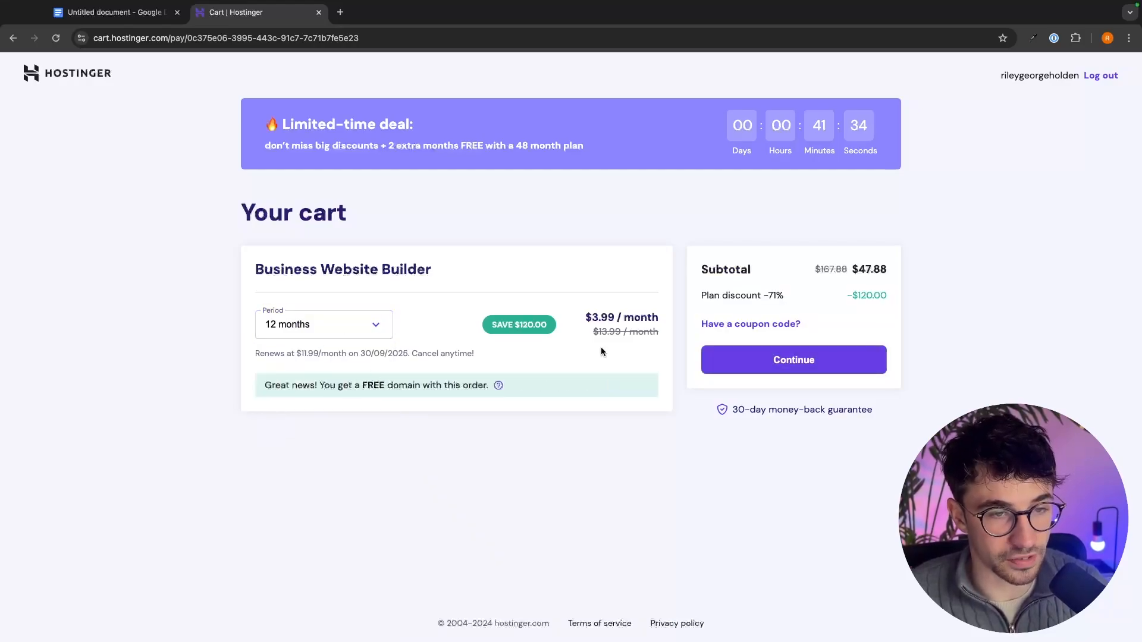
click(280, 333)
click(283, 423)
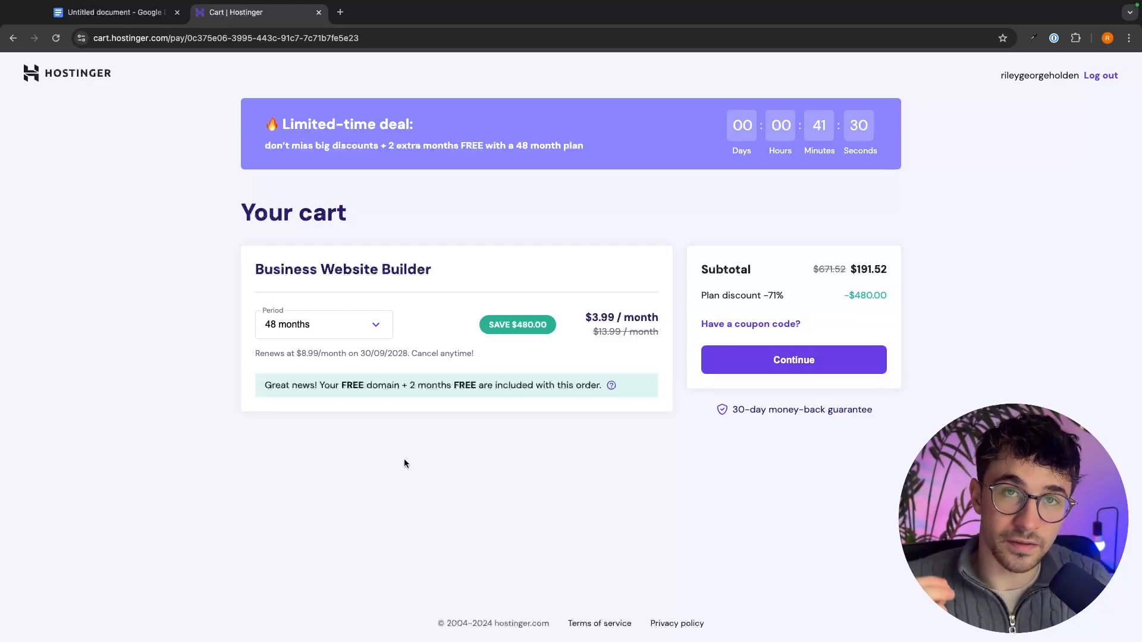
- Set the plan's billing period to 12 months and review its monthly price and renewal terms
click(336, 328)
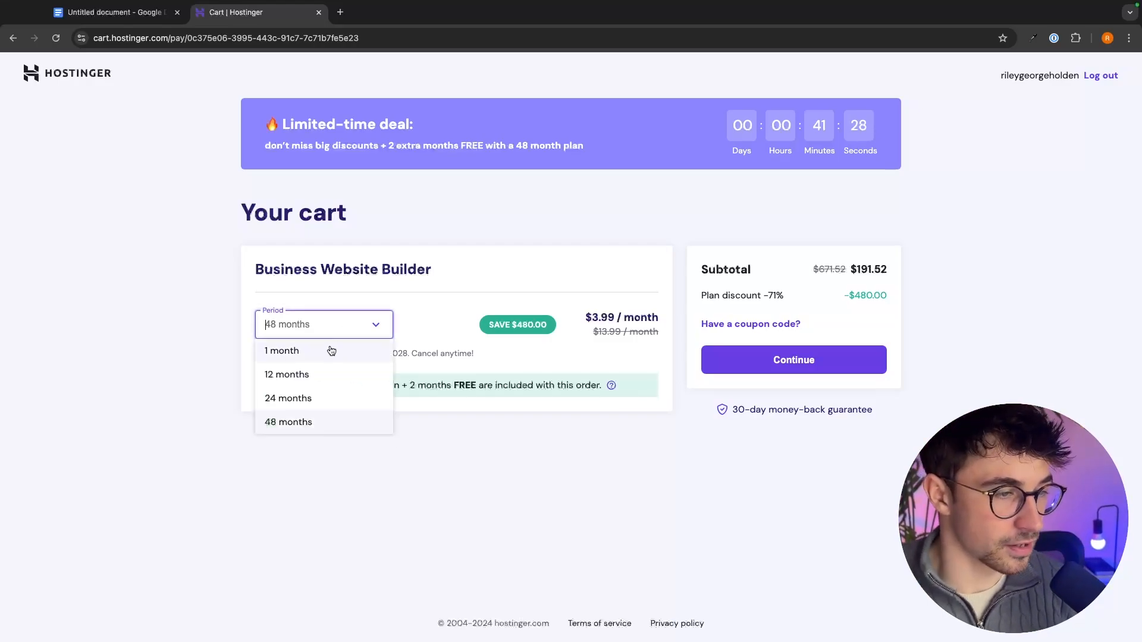
click(297, 380)
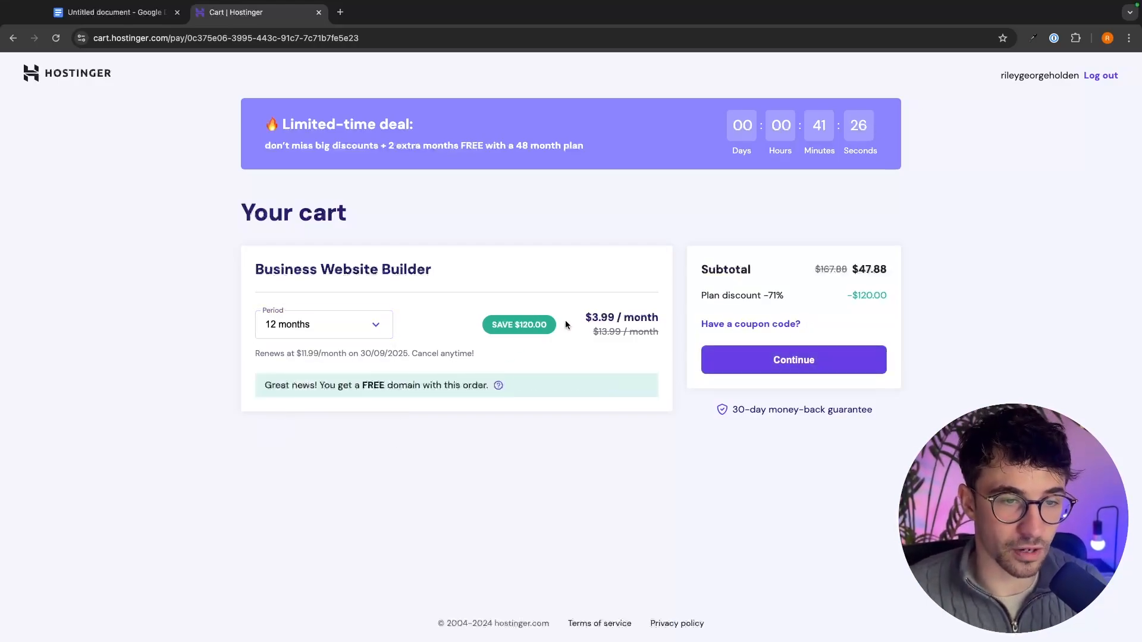
drag(576, 318, 673, 322)
click(673, 322)
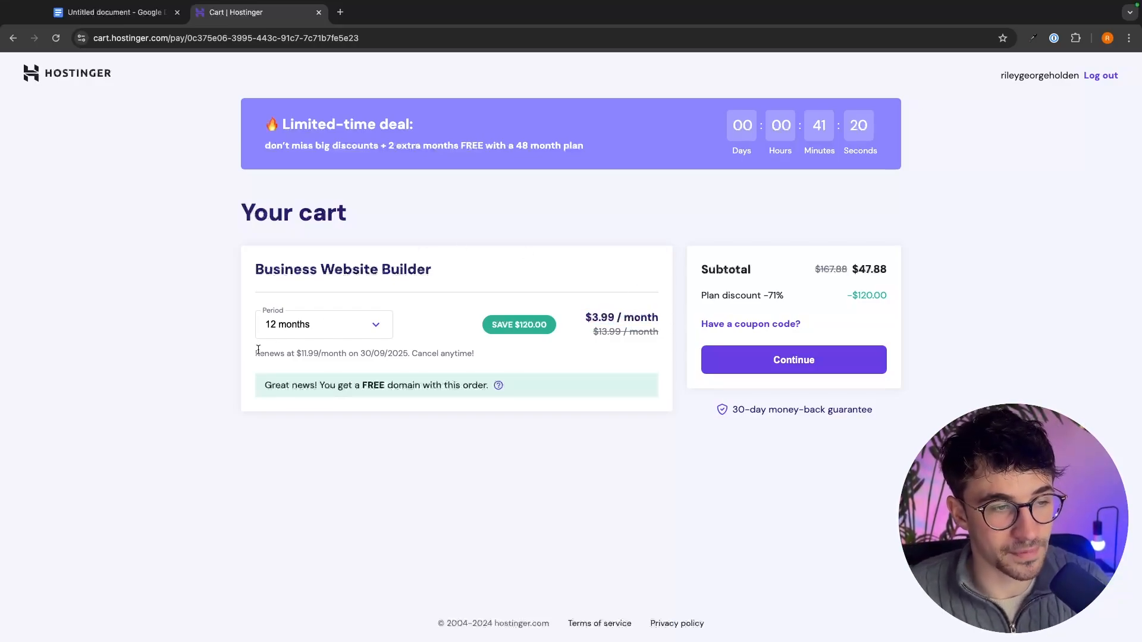
drag(251, 358, 507, 357)
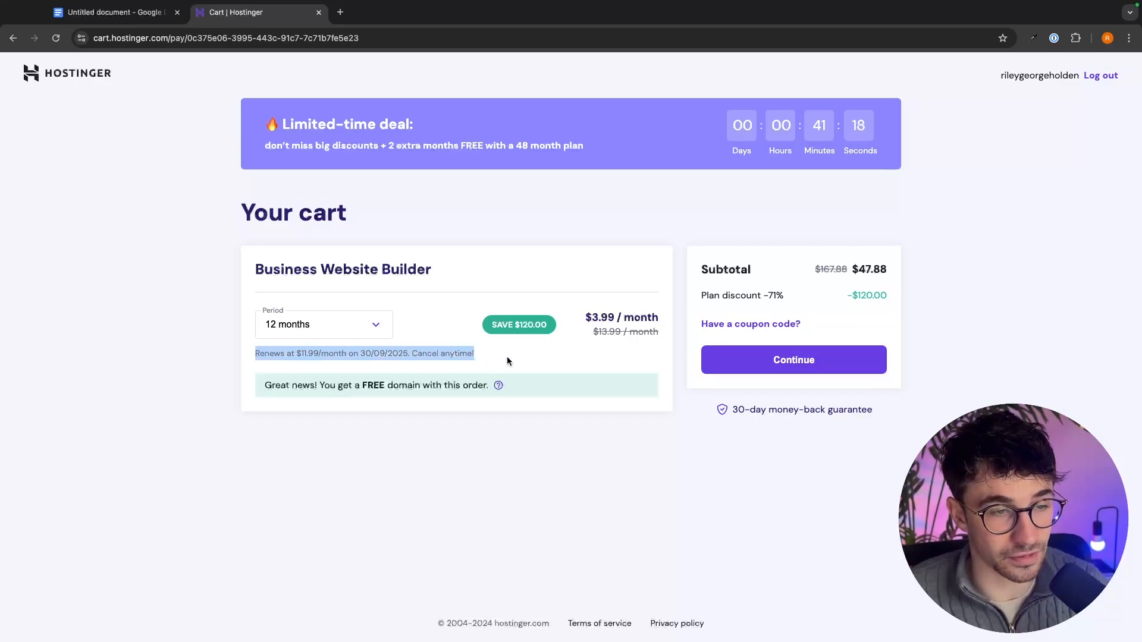
click(507, 357)
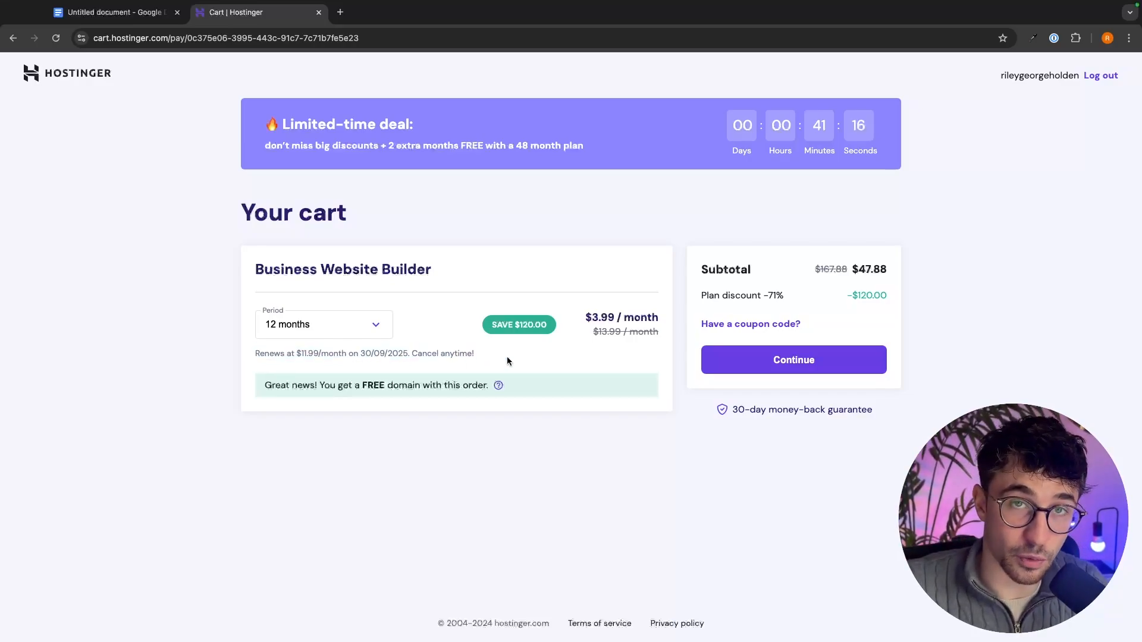
- Set the plan's billing period to 48 months and review its monthly price and renewal rate
click(375, 324)
click(310, 420)
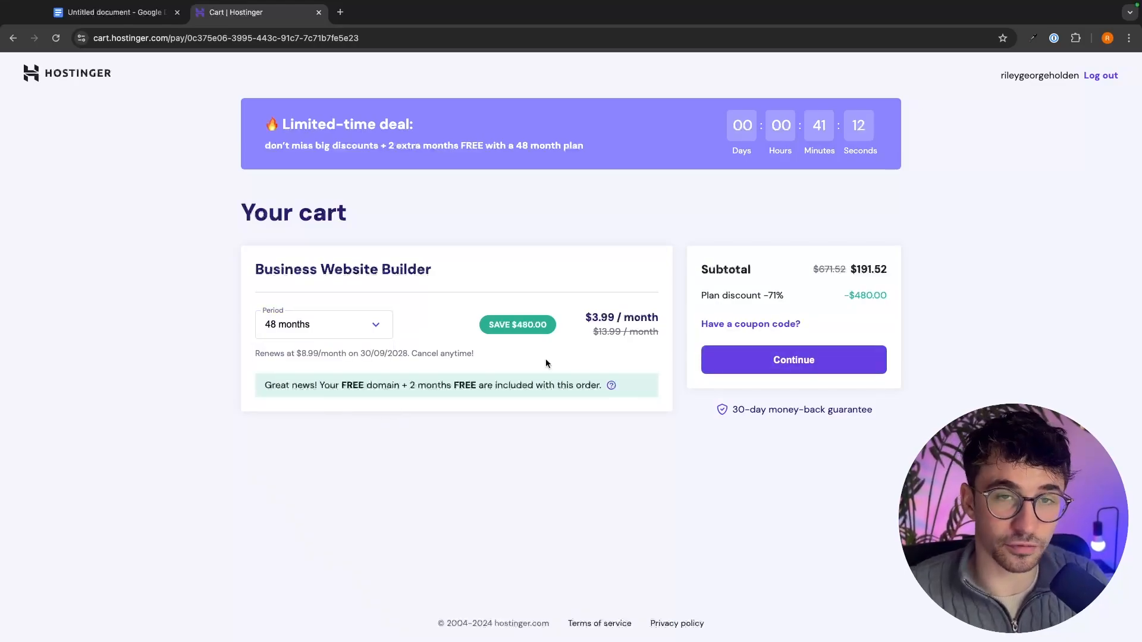
drag(583, 317, 653, 320)
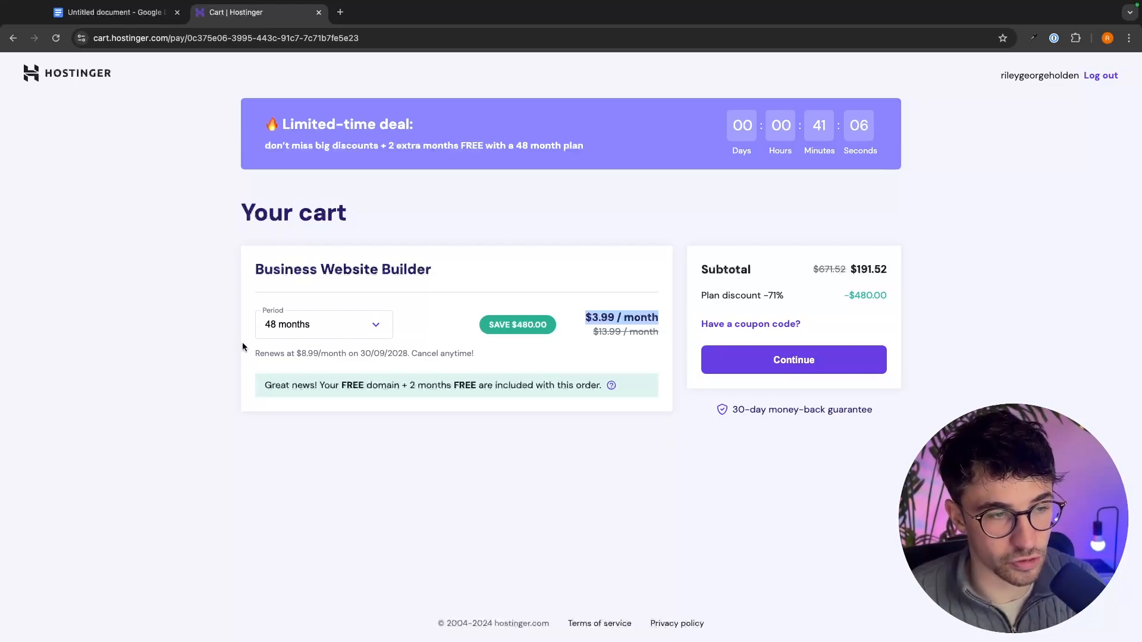
drag(252, 353, 512, 377)
drag(297, 354, 350, 356)
click(375, 372)
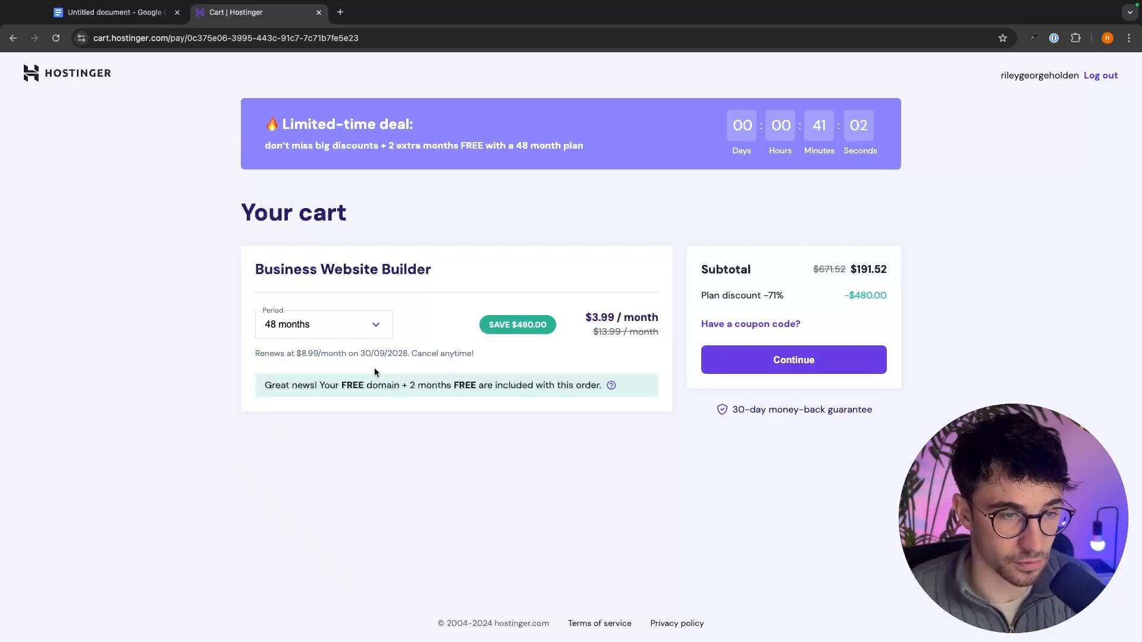
- Set the plan's billing period to 1 month and check its renewal terms and setup fee
click(356, 331)
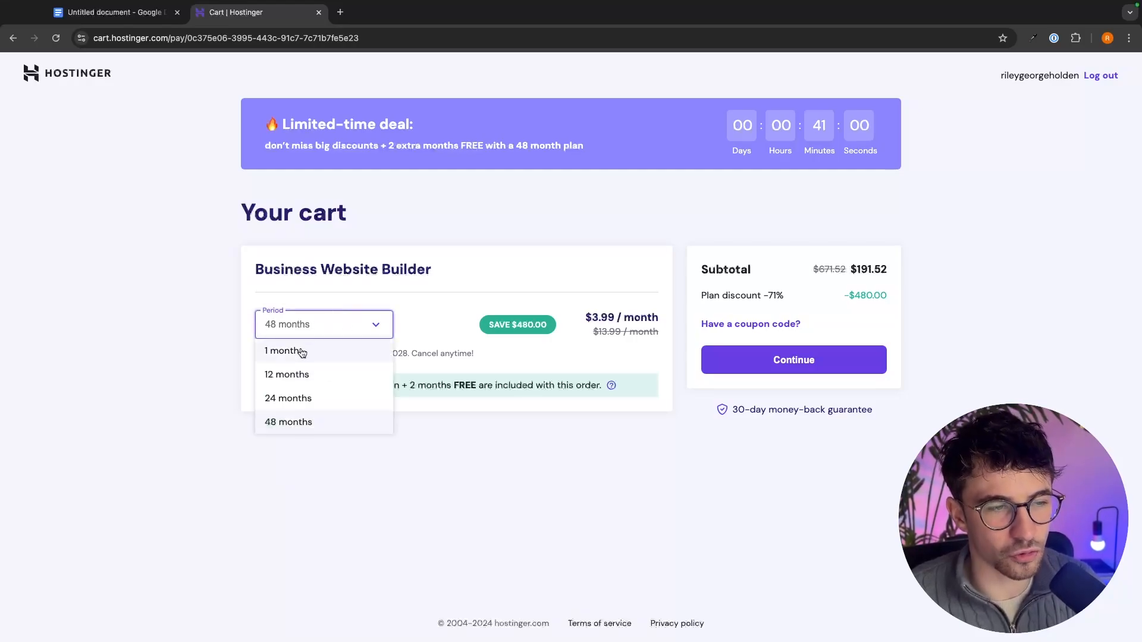
click(271, 349)
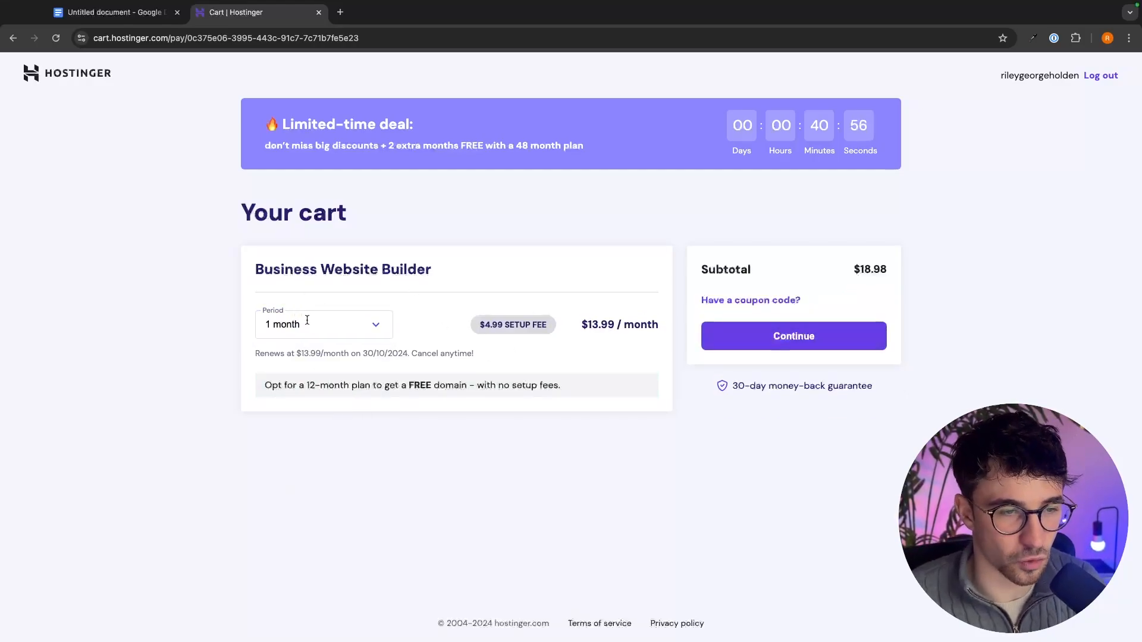
drag(234, 359, 509, 360)
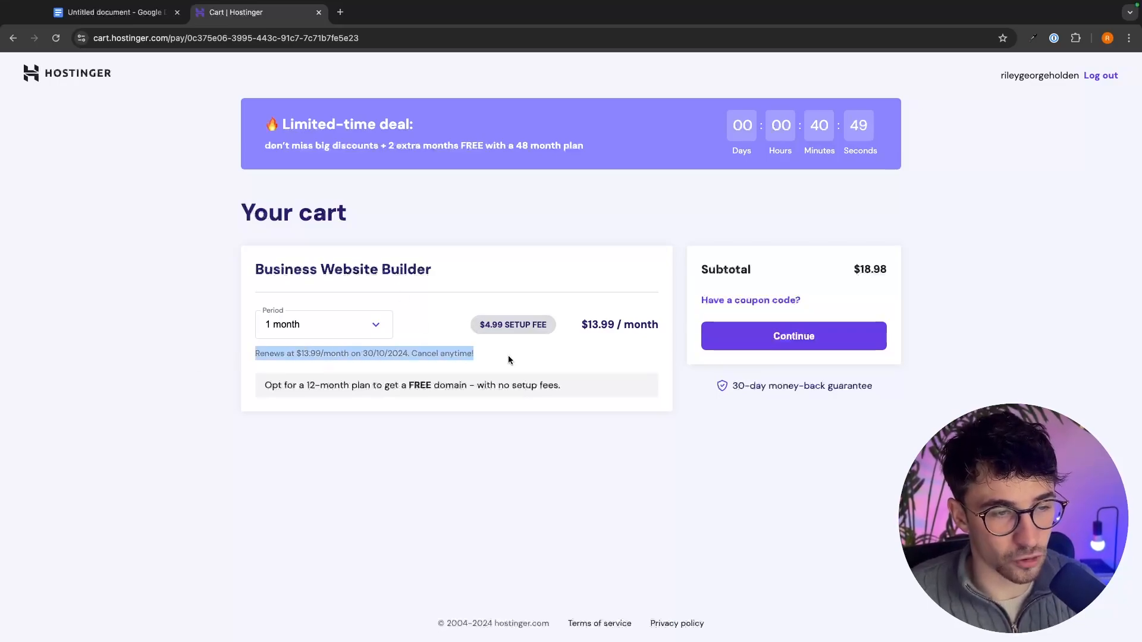
click(508, 359)
drag(479, 322, 597, 322)
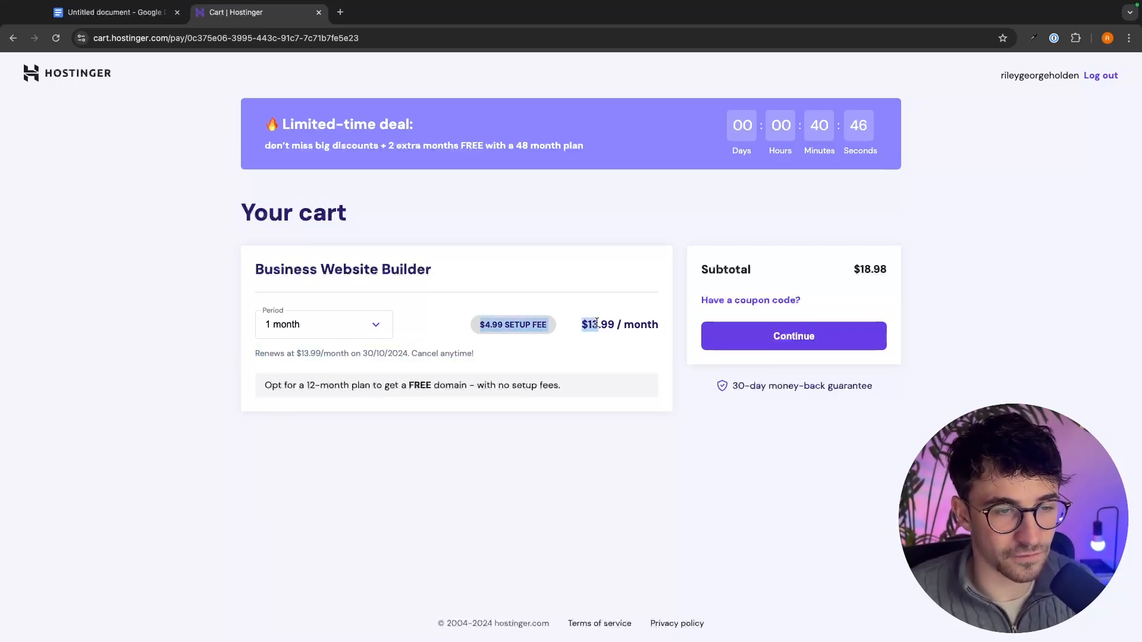
click(548, 322)
- Switch the plan's billing period to 12 months for comparison, settle on 48 months, and proceed to checkout
click(321, 324)
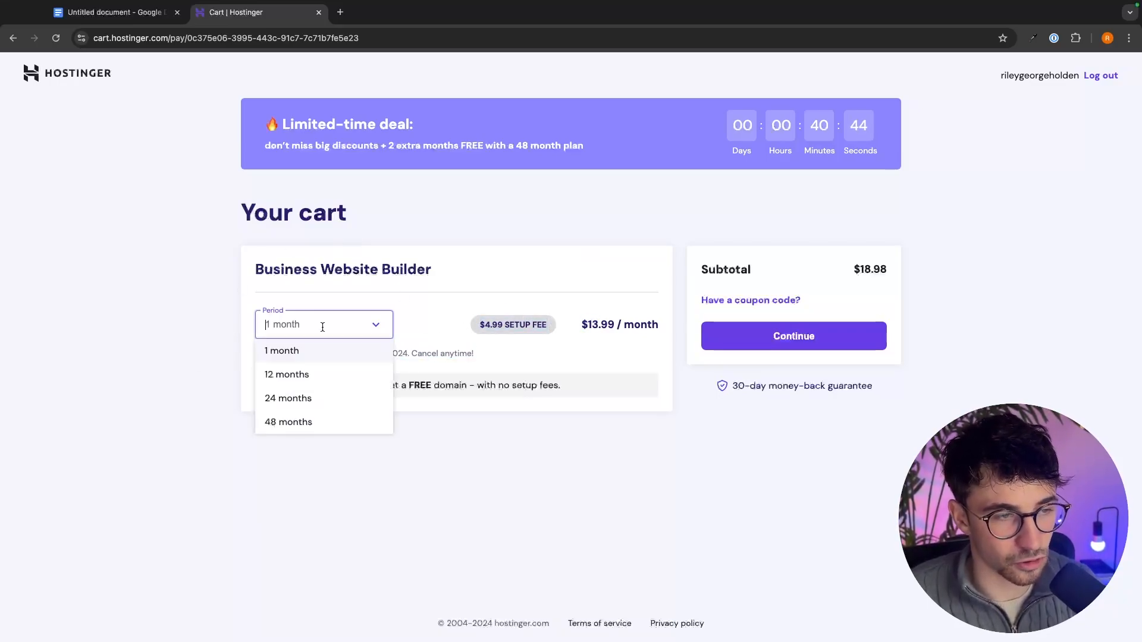
click(297, 375)
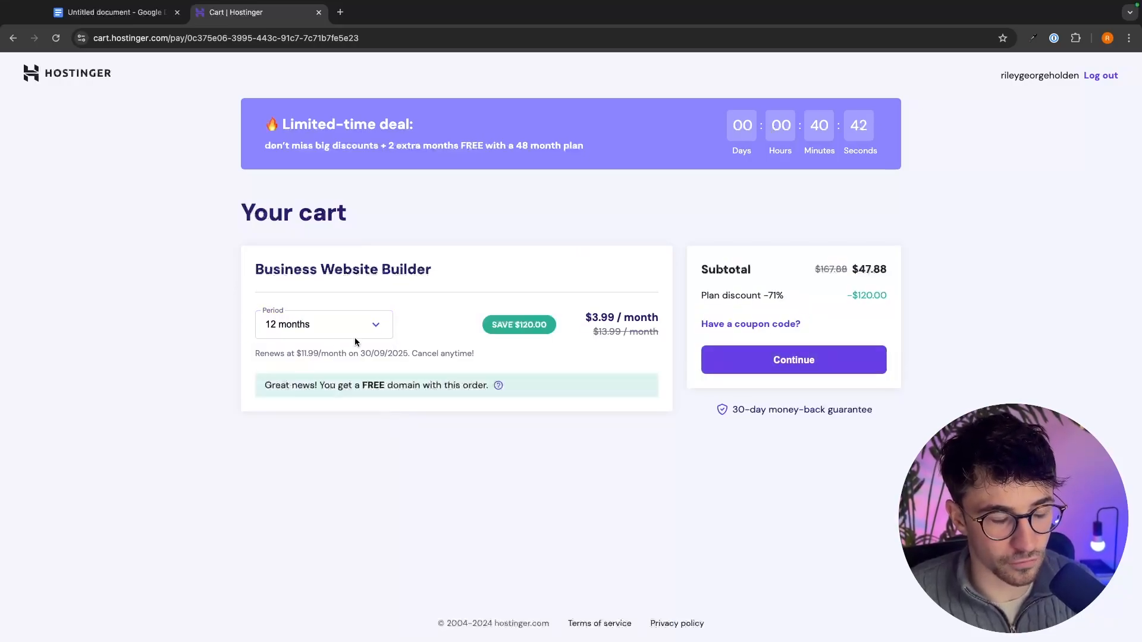
click(351, 315)
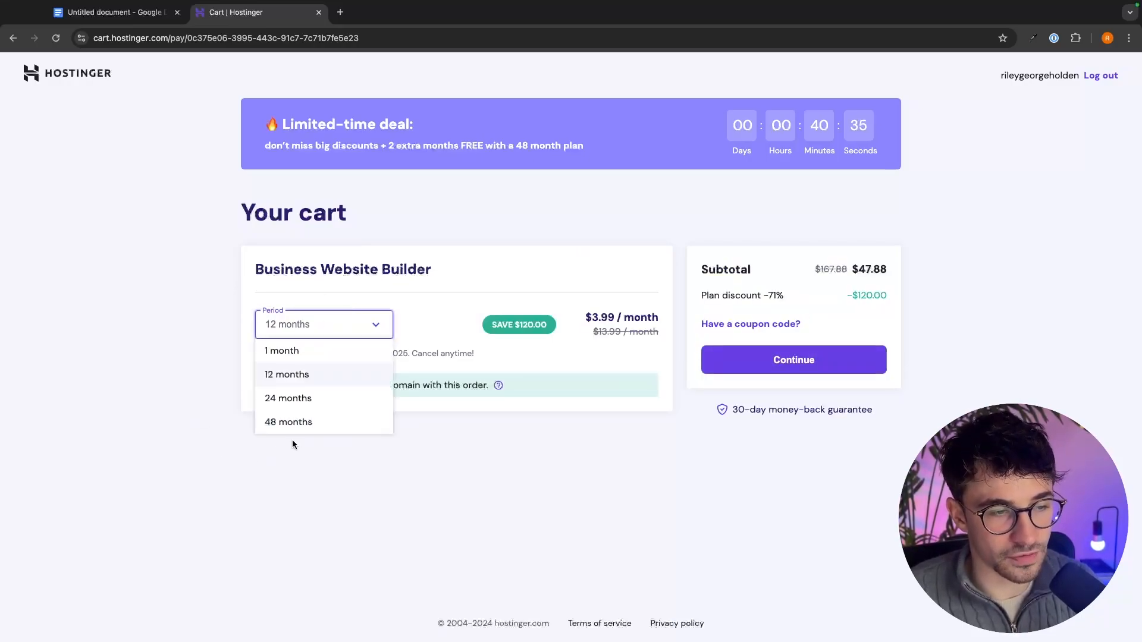
click(288, 422)
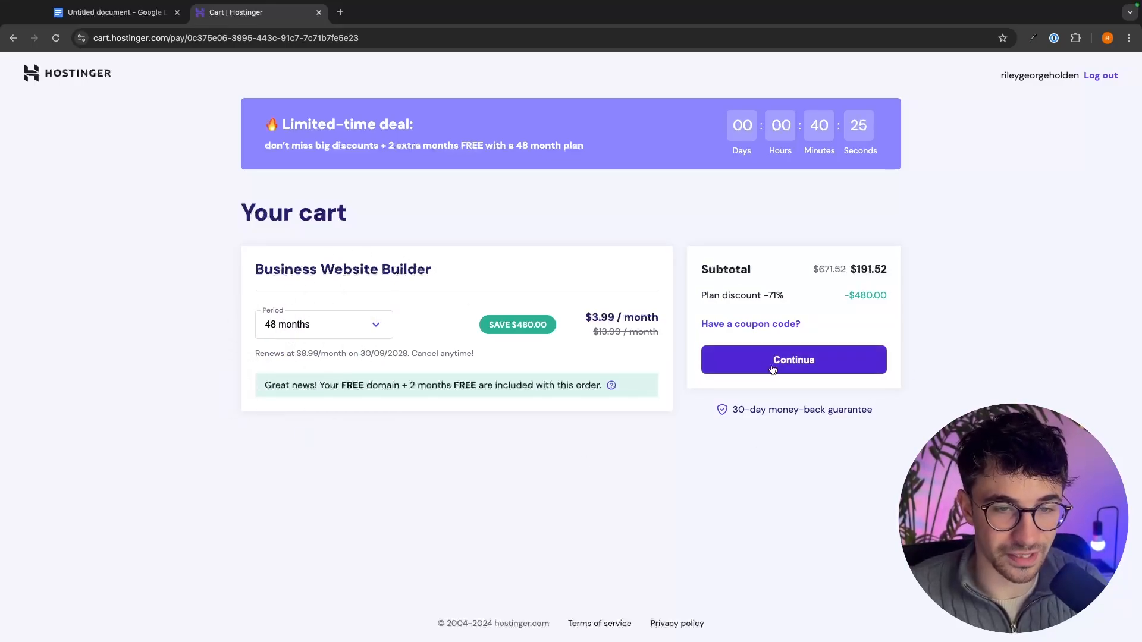
click(804, 367)
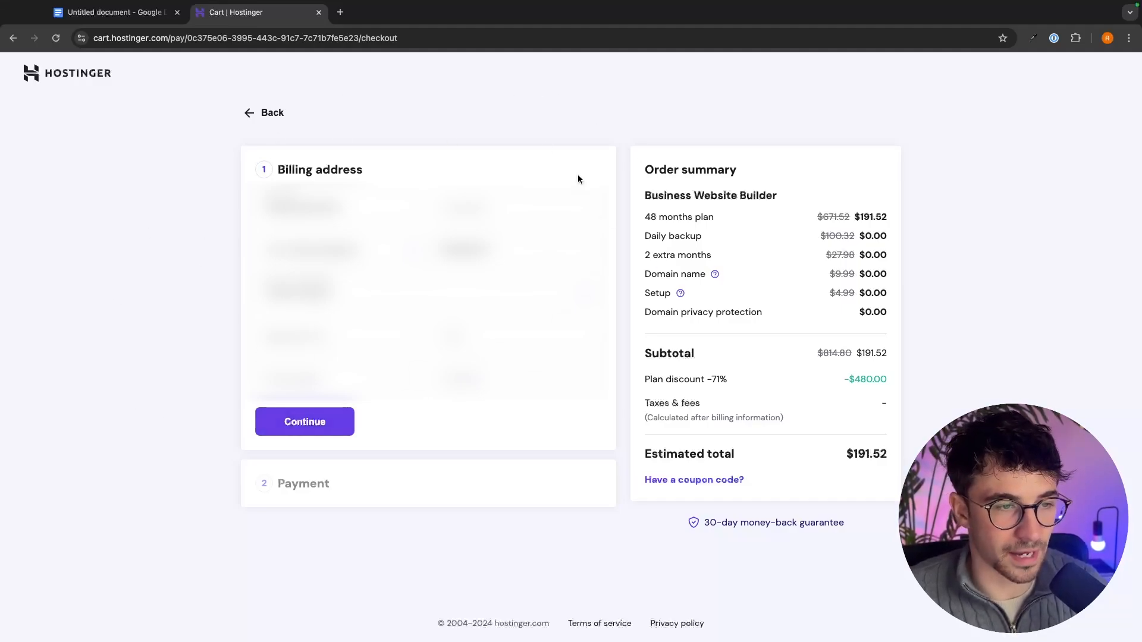
- Submit the billing address, choose Credit Card as the payment method, fill in the card details, and check the order summary
click(294, 429)
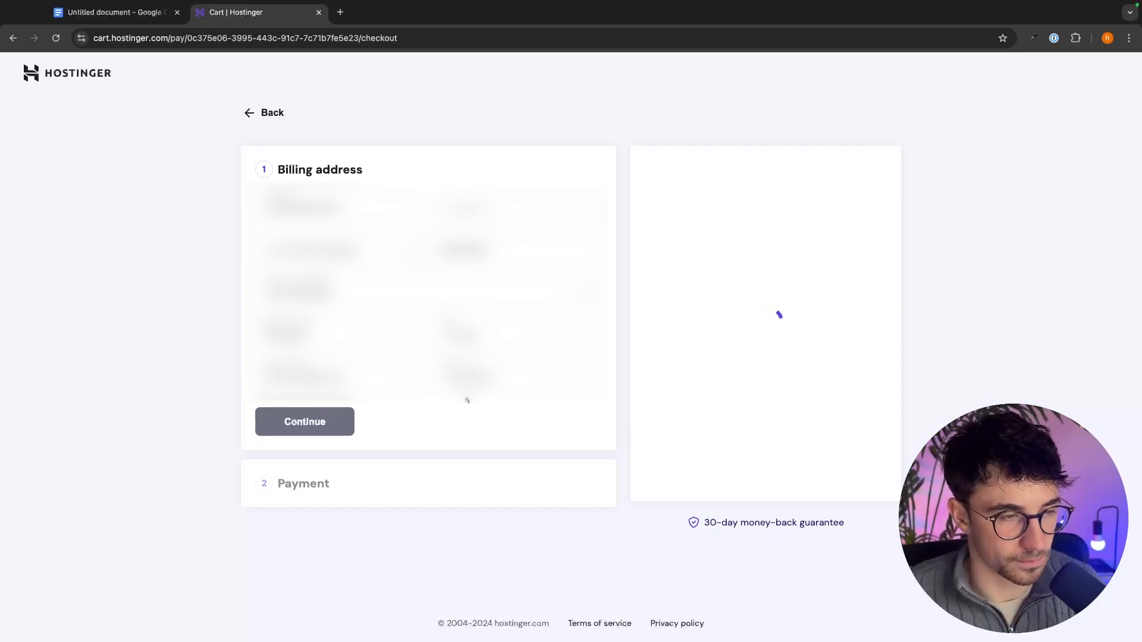
scroll(395, 375, down, 1)
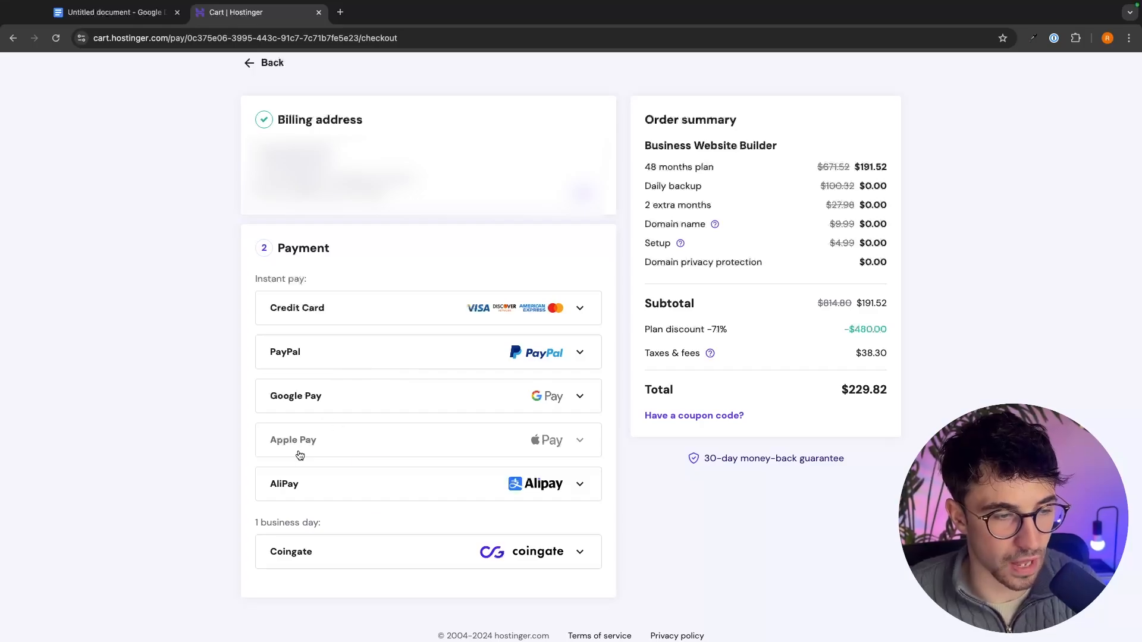
scroll(634, 505, down, 1)
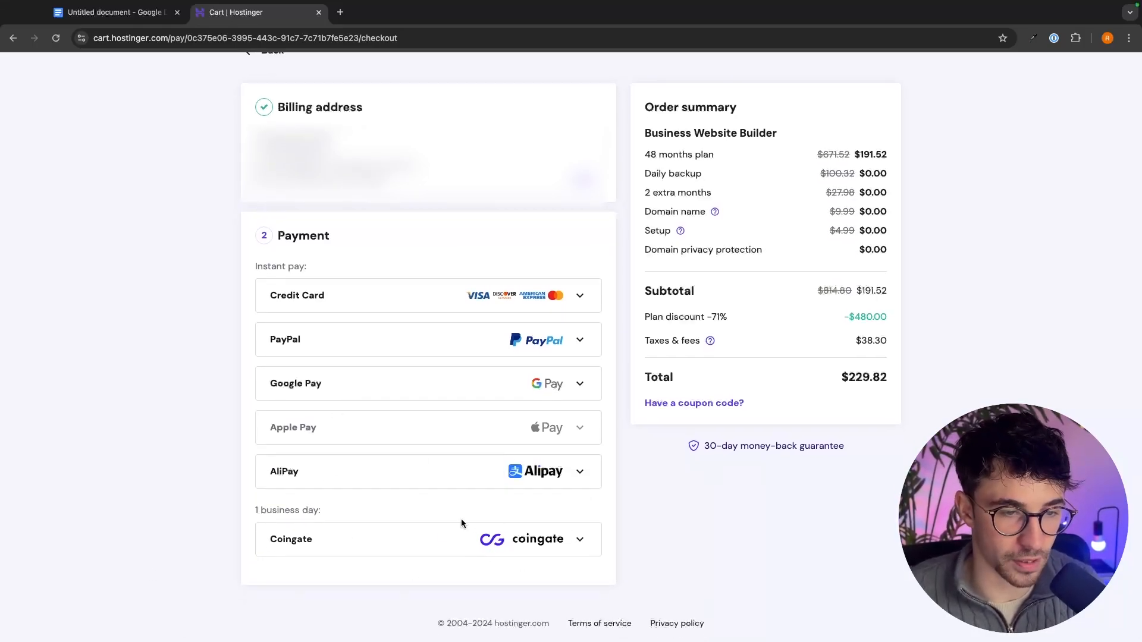
click(280, 297)
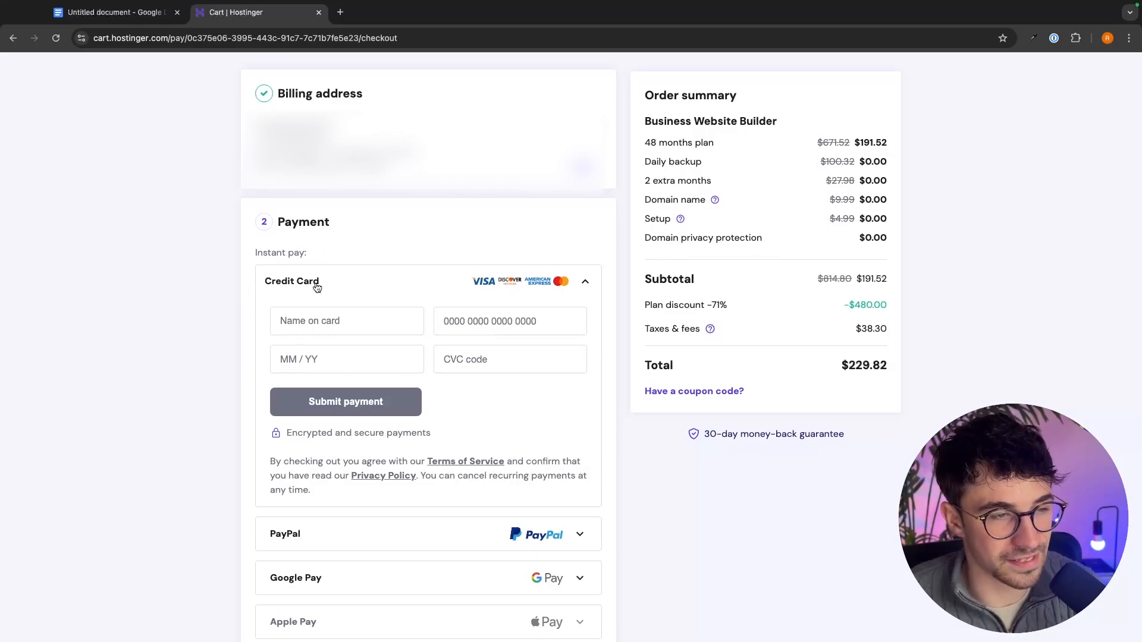
scroll(316, 287, down, 1)
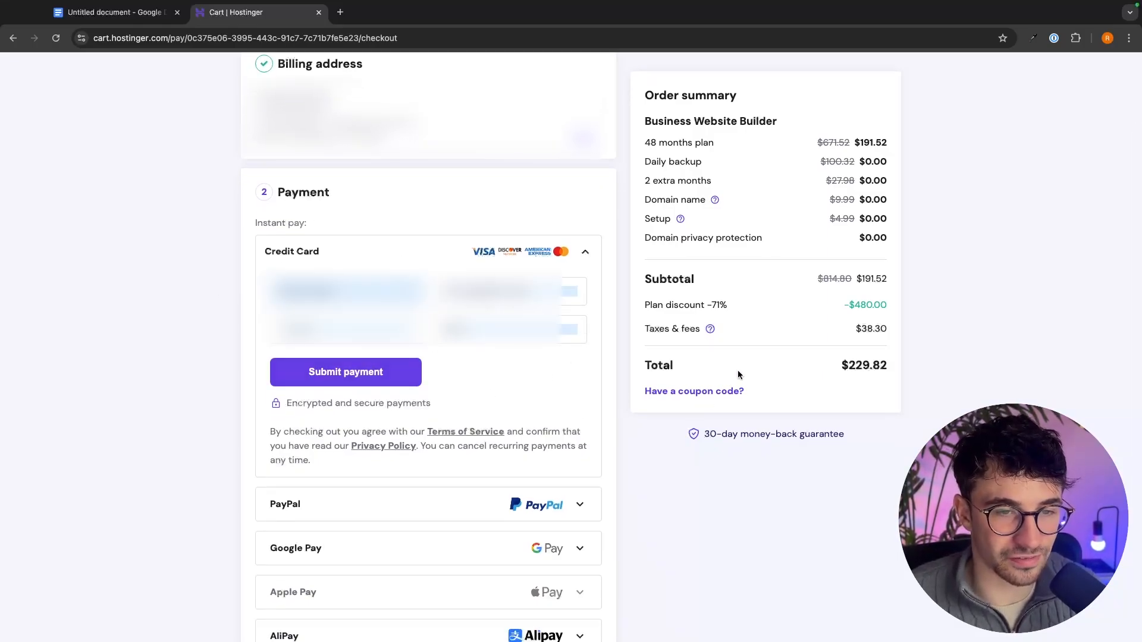
drag(642, 306, 751, 306)
click(761, 303)
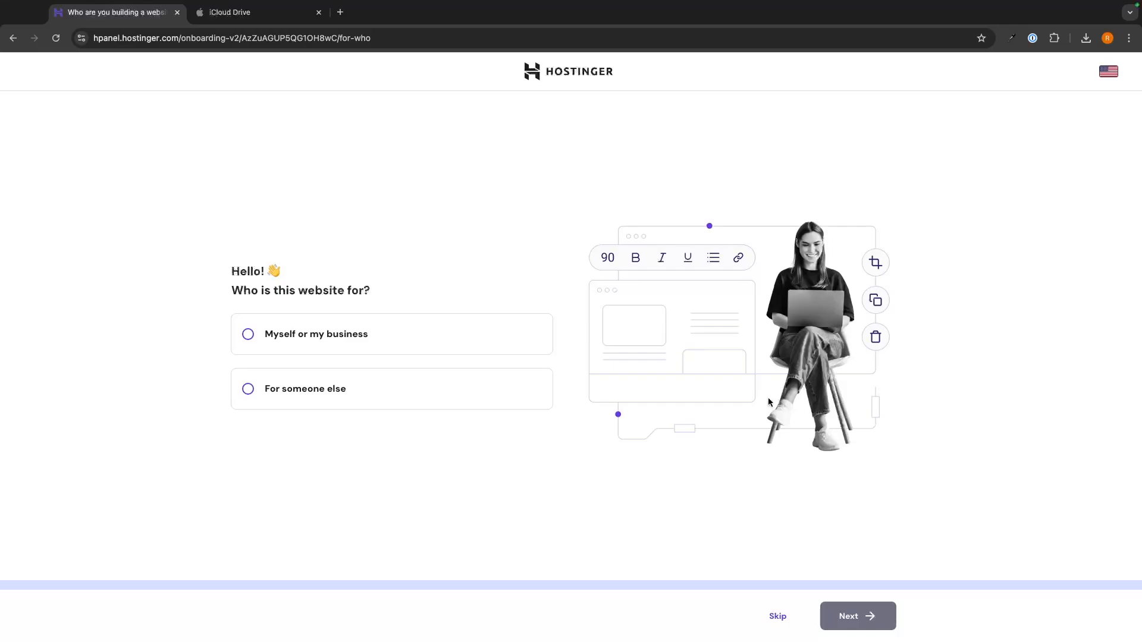
- Skip the question about who the website is for and choose to create a website with Hostinger Website Builder
click(777, 616)
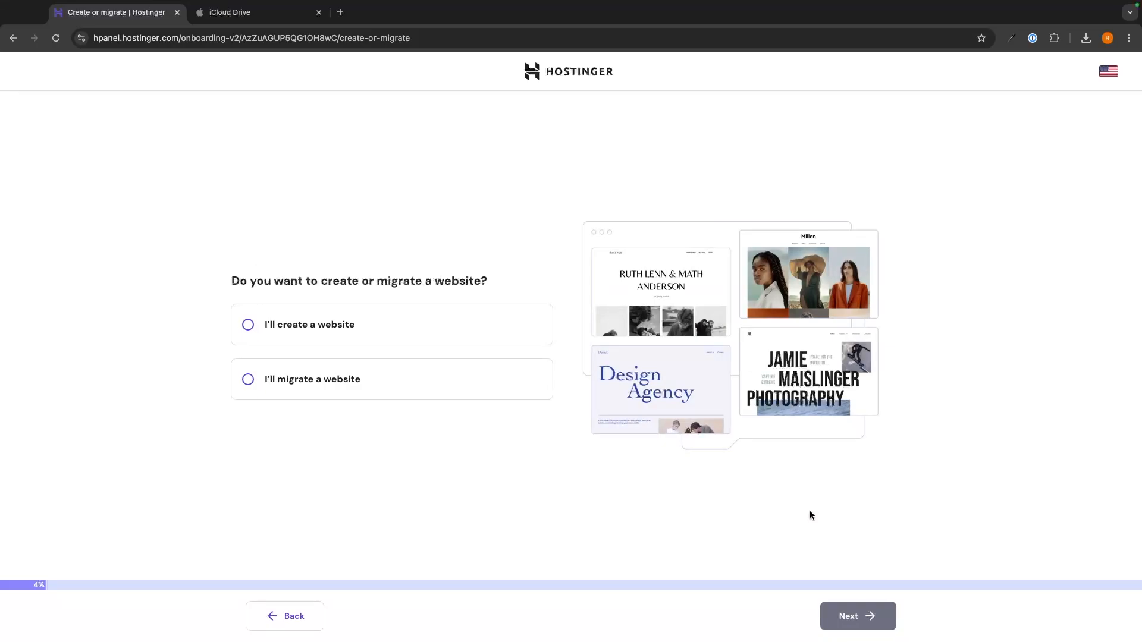
click(346, 334)
click(861, 617)
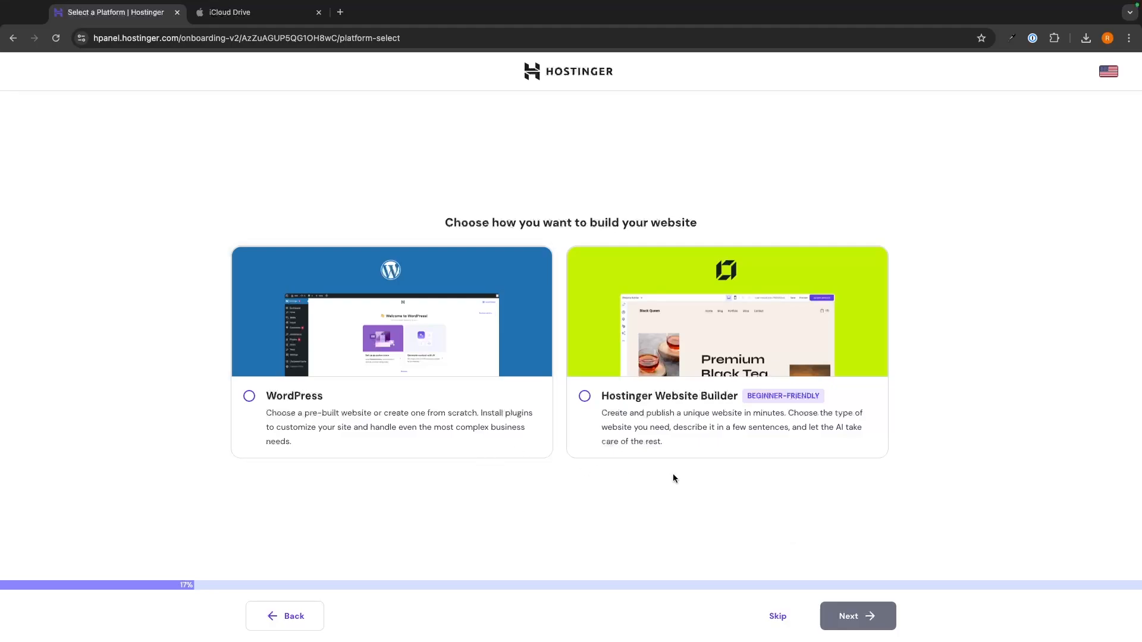
click(718, 351)
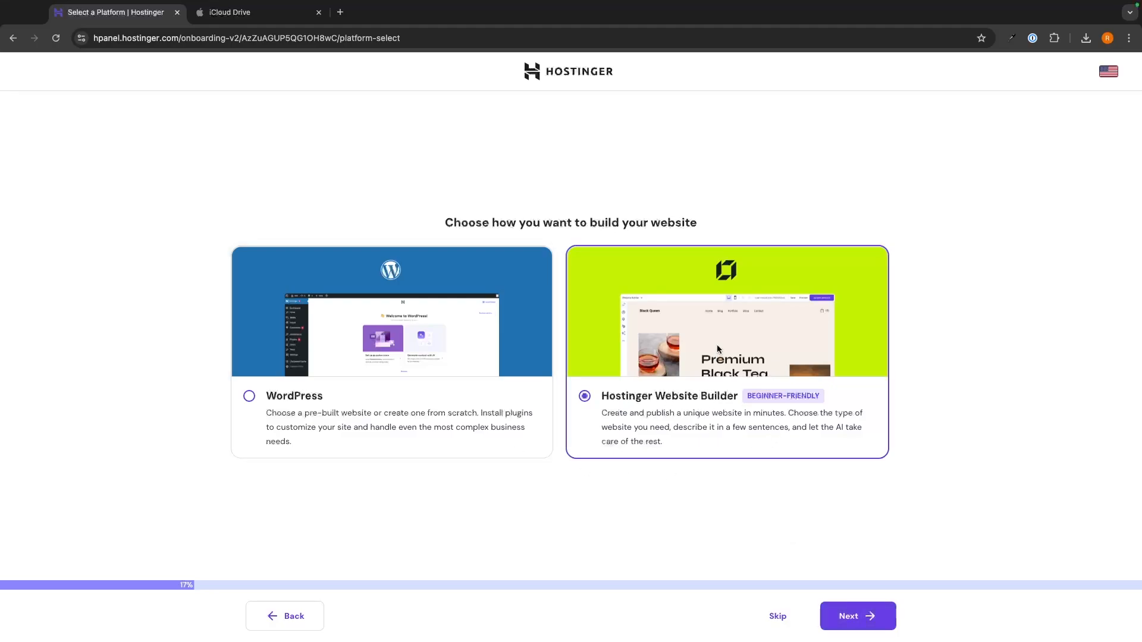
click(857, 616)
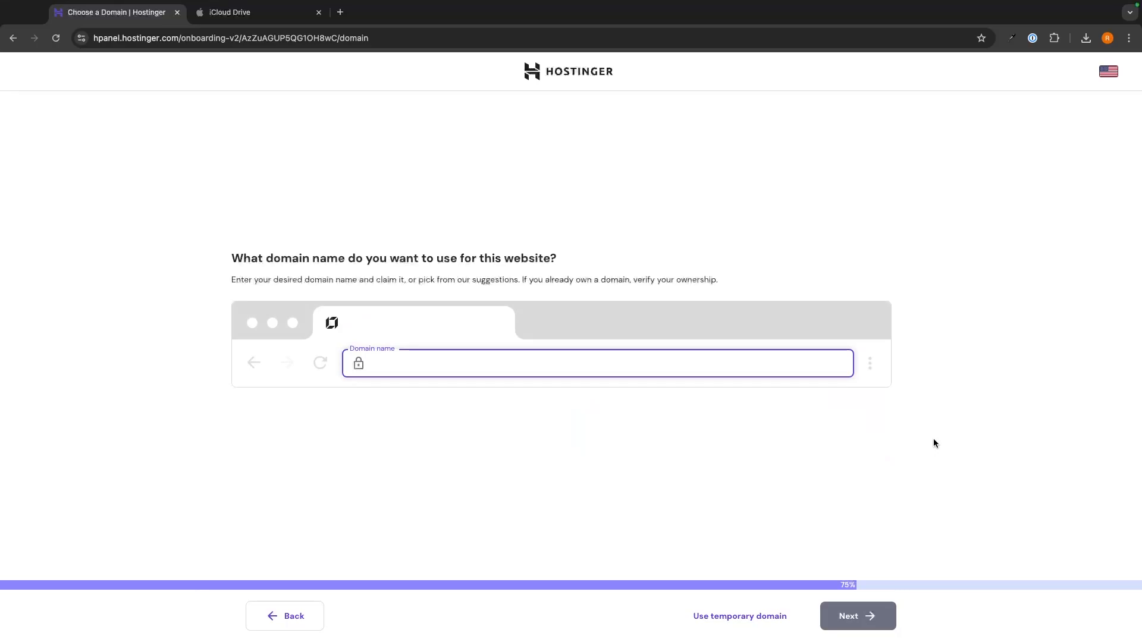
- Register the chosen domain for personal use in the United Kingdom, filling in the registrant's contact details
drag(231, 265, 575, 257)
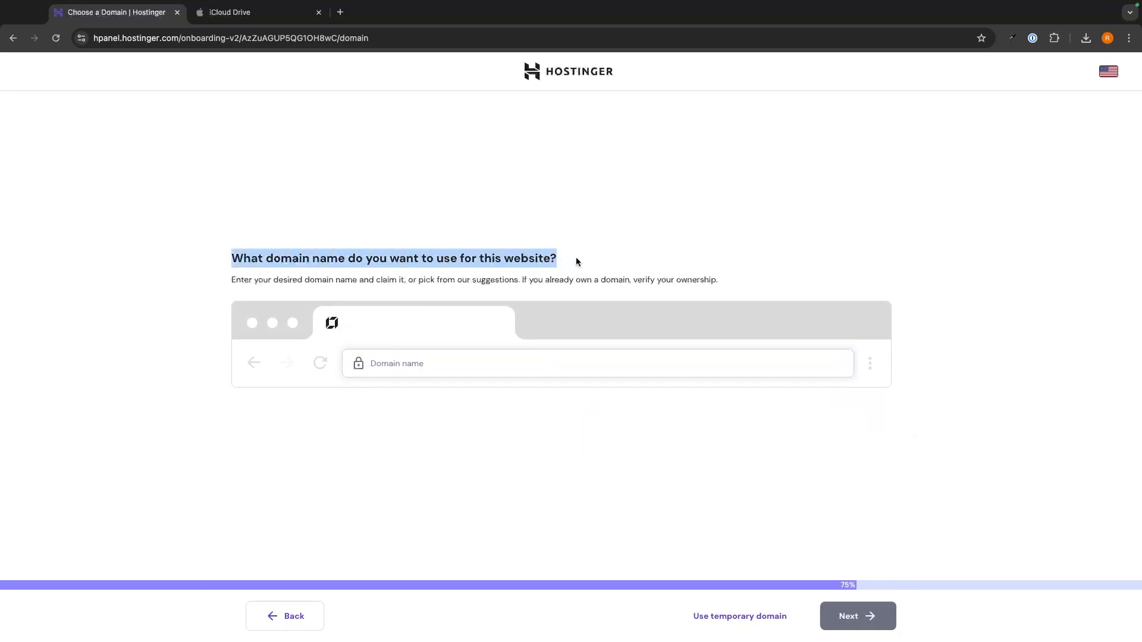
click(634, 287)
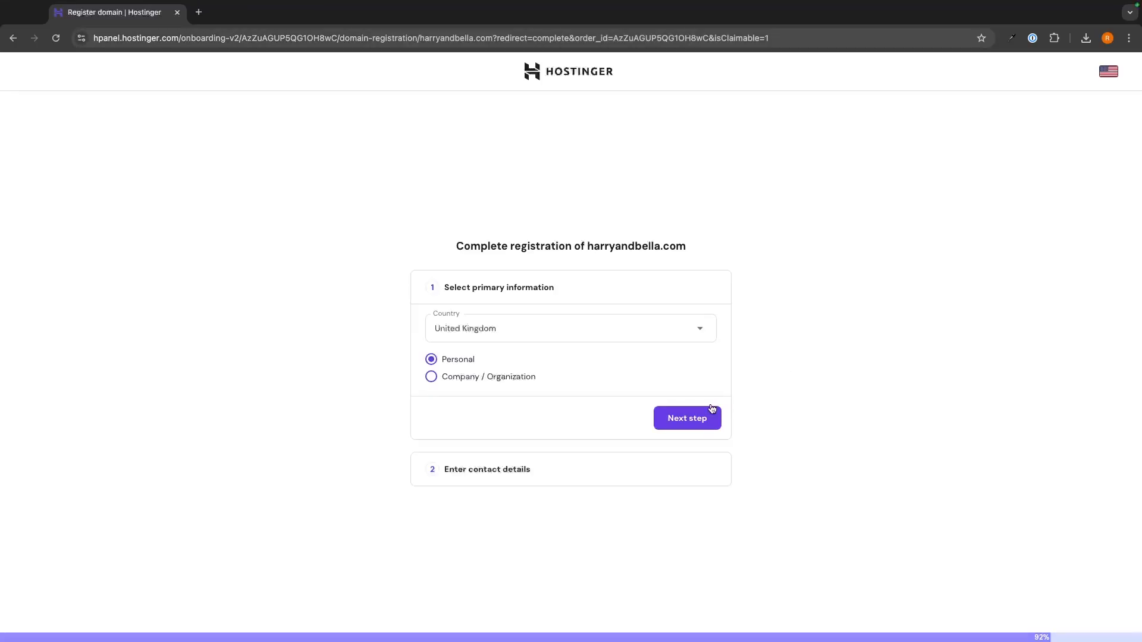
click(705, 407)
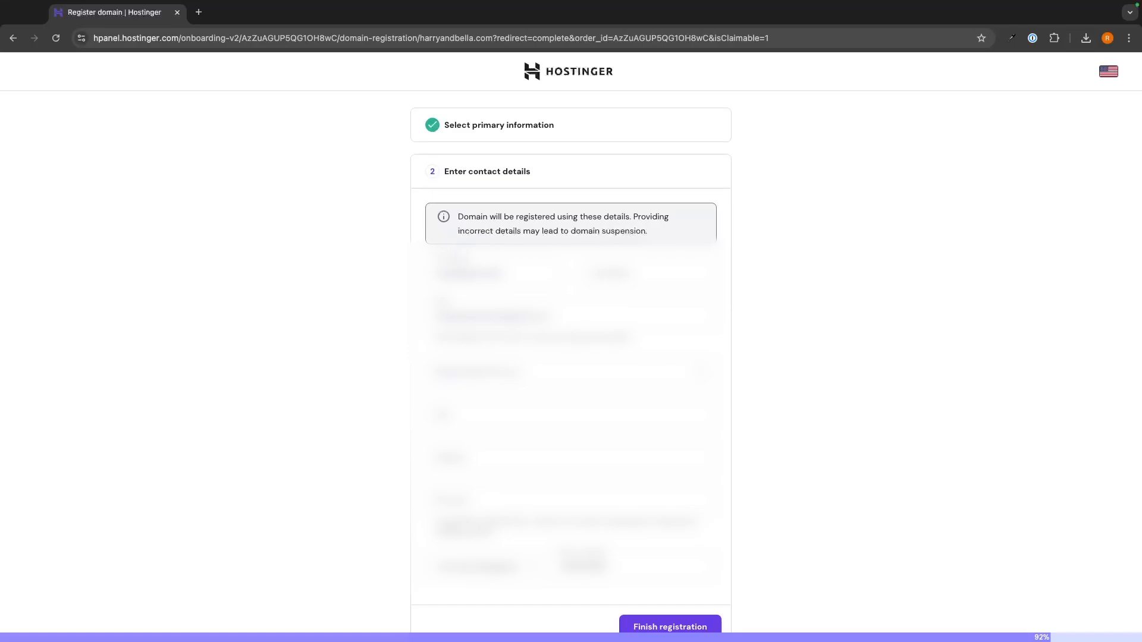
triple_click(473, 273)
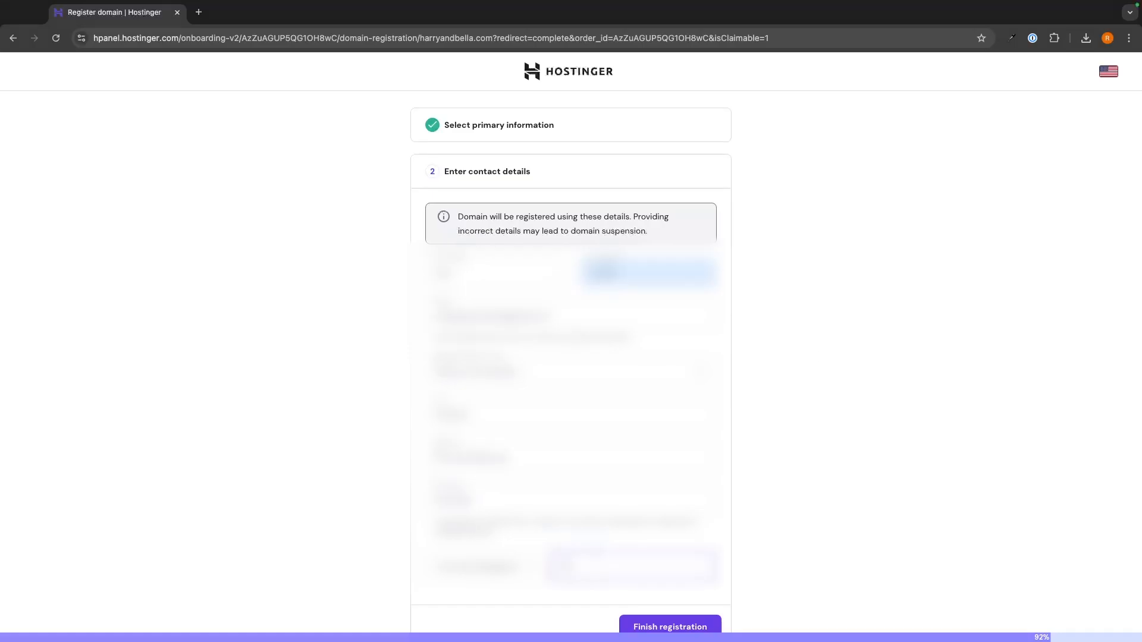
click(671, 625)
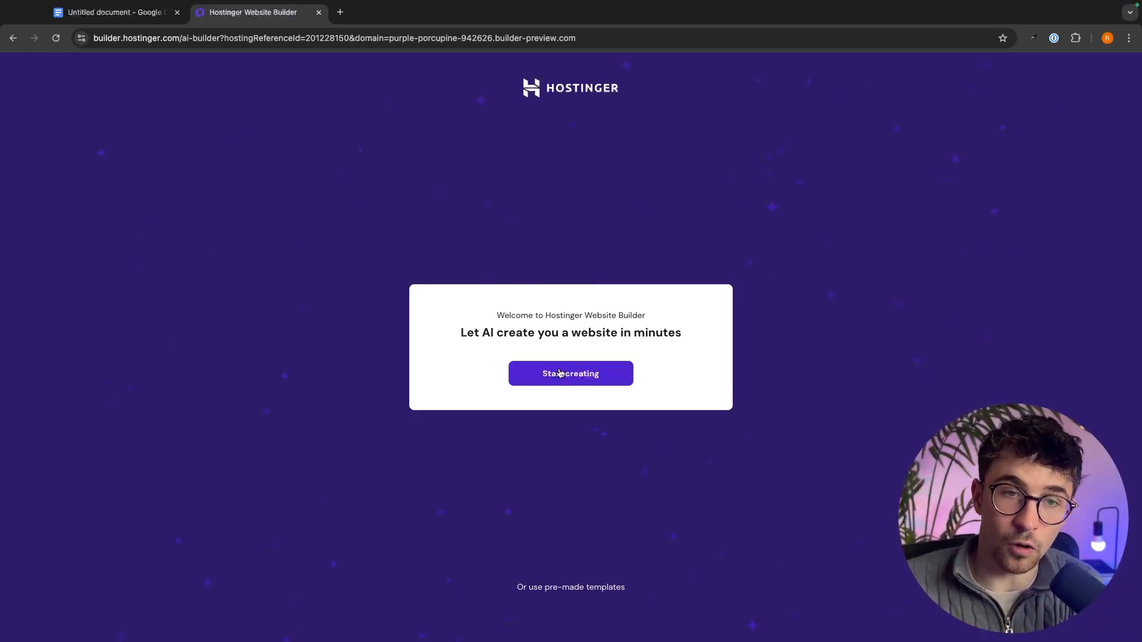
- Open the pre-made website templates and browse through the template gallery
click(594, 587)
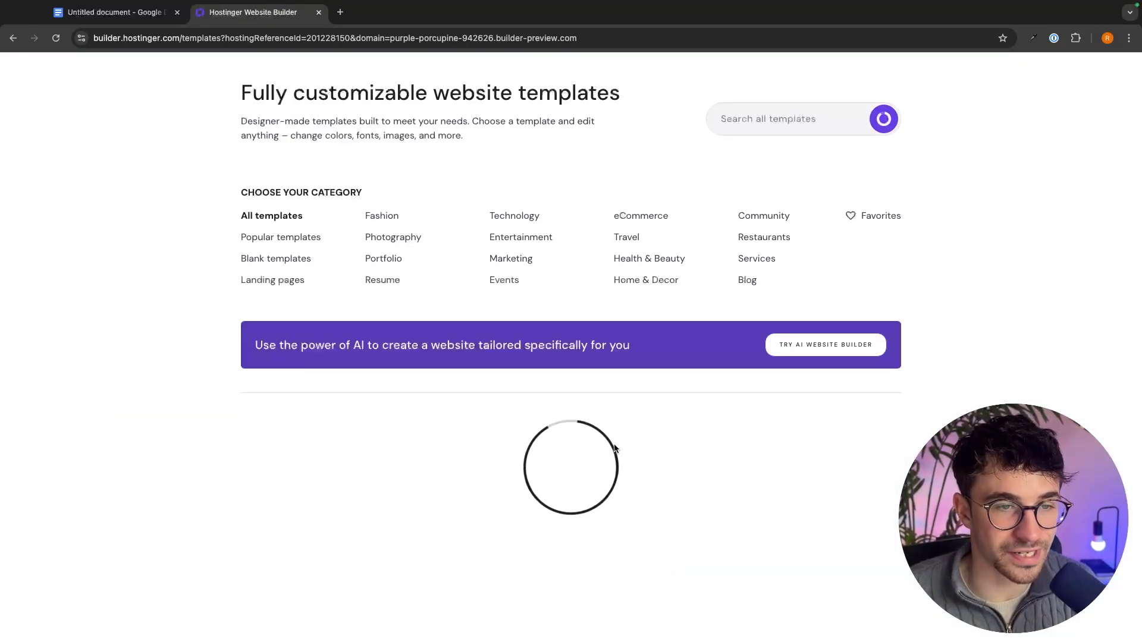
scroll(734, 407, down, 1)
scroll(734, 407, down, 1)
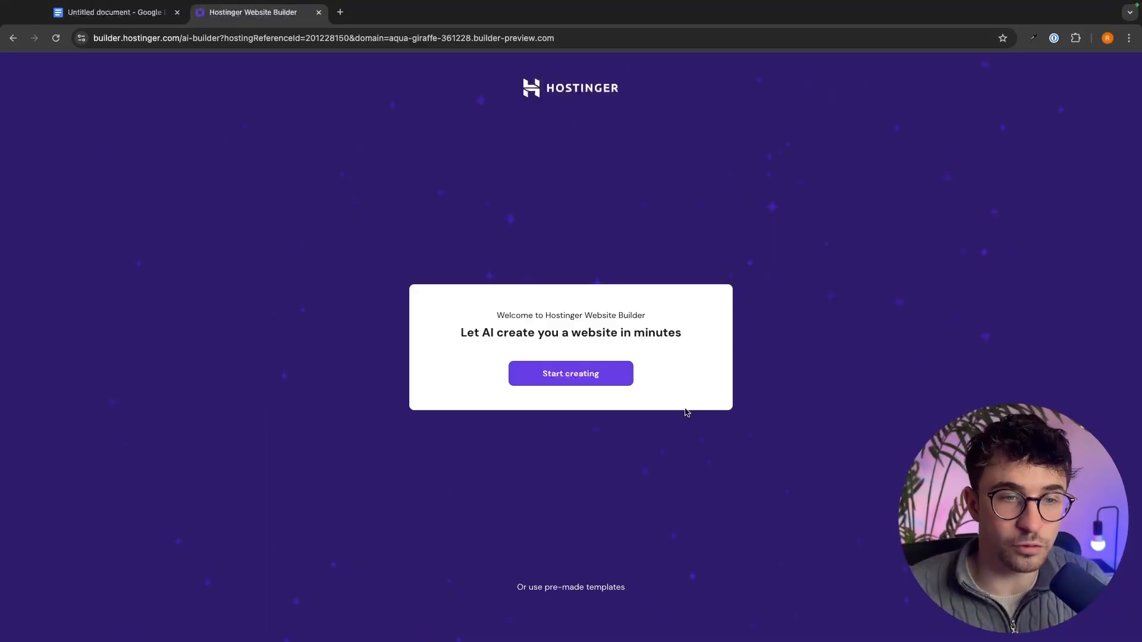
- Start creating a site with AI, setting the website type to Restaurant and the brand name to G-Force Coffee
click(551, 382)
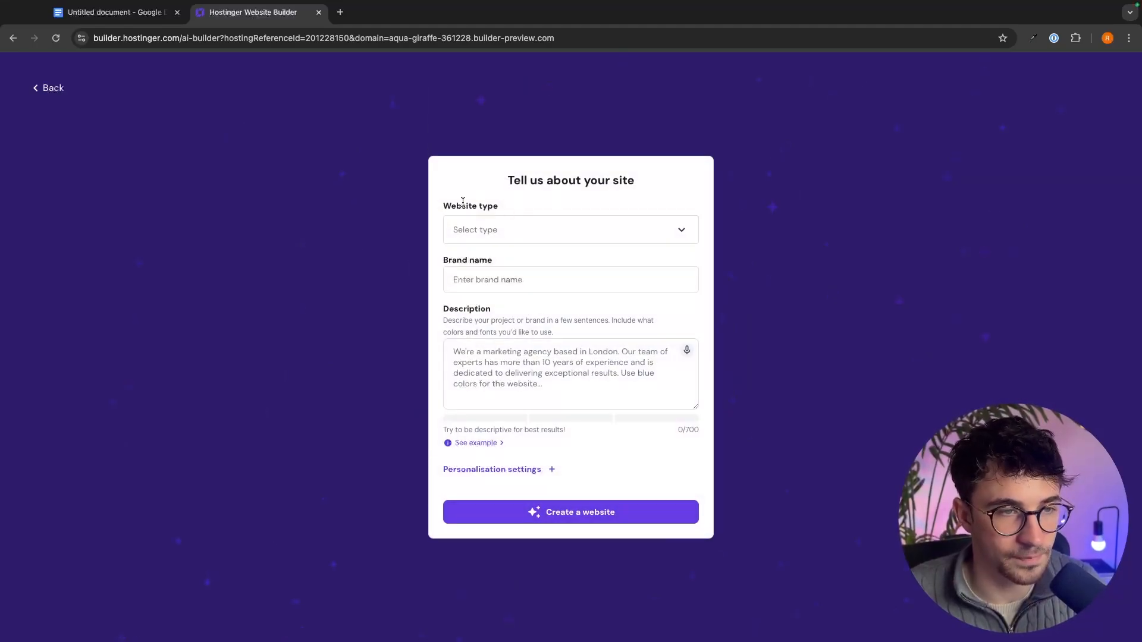
drag(440, 210, 502, 209)
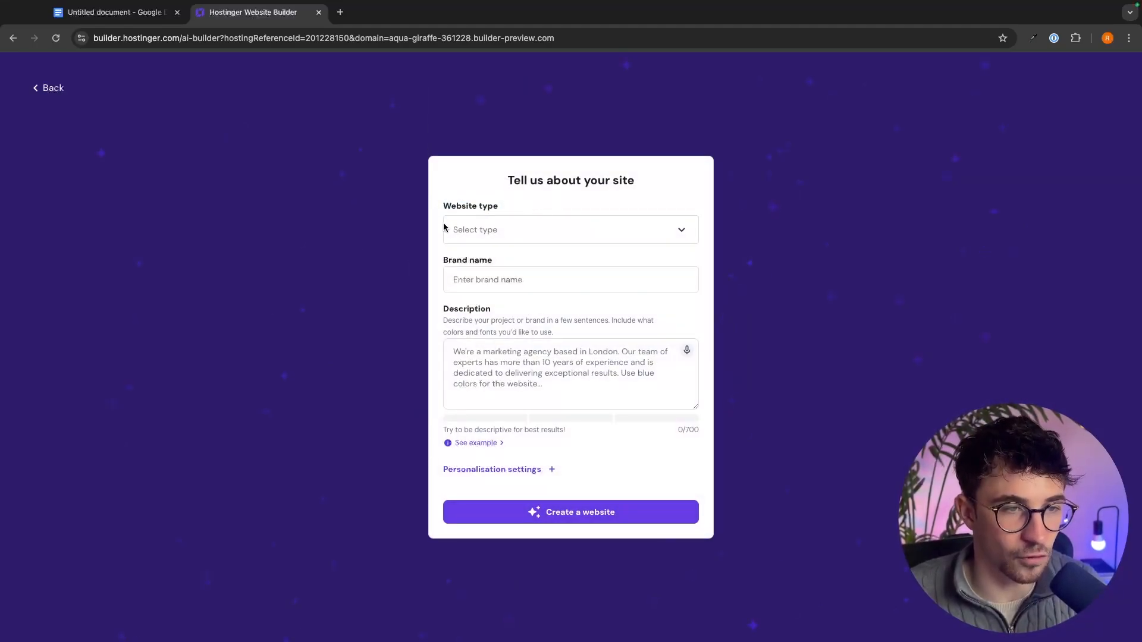
click(518, 235)
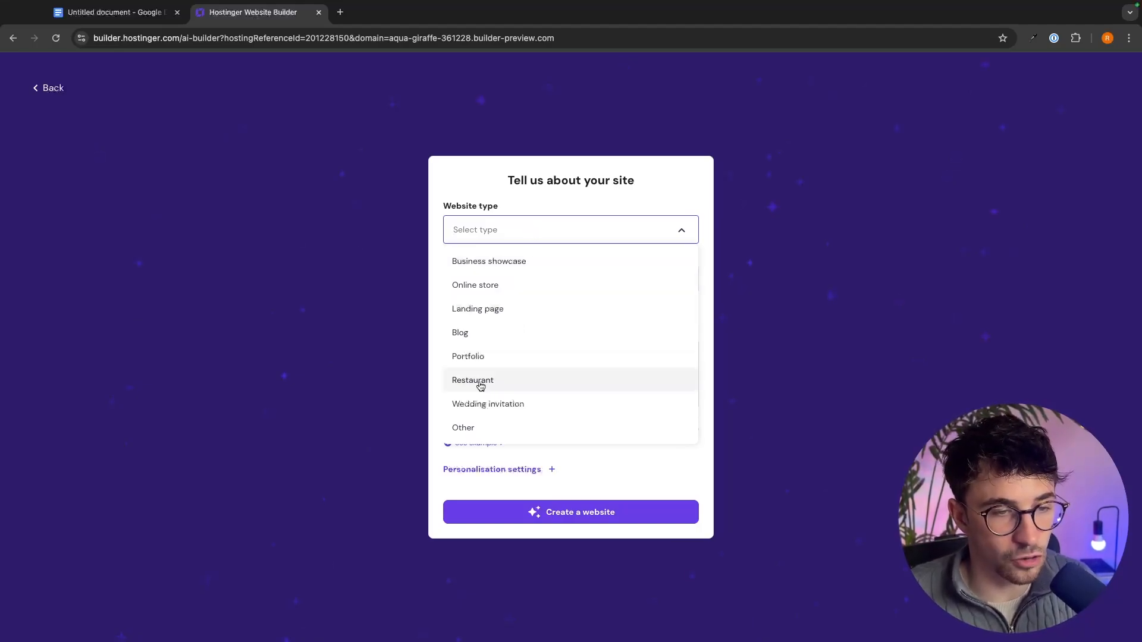
click(452, 381)
click(545, 284)
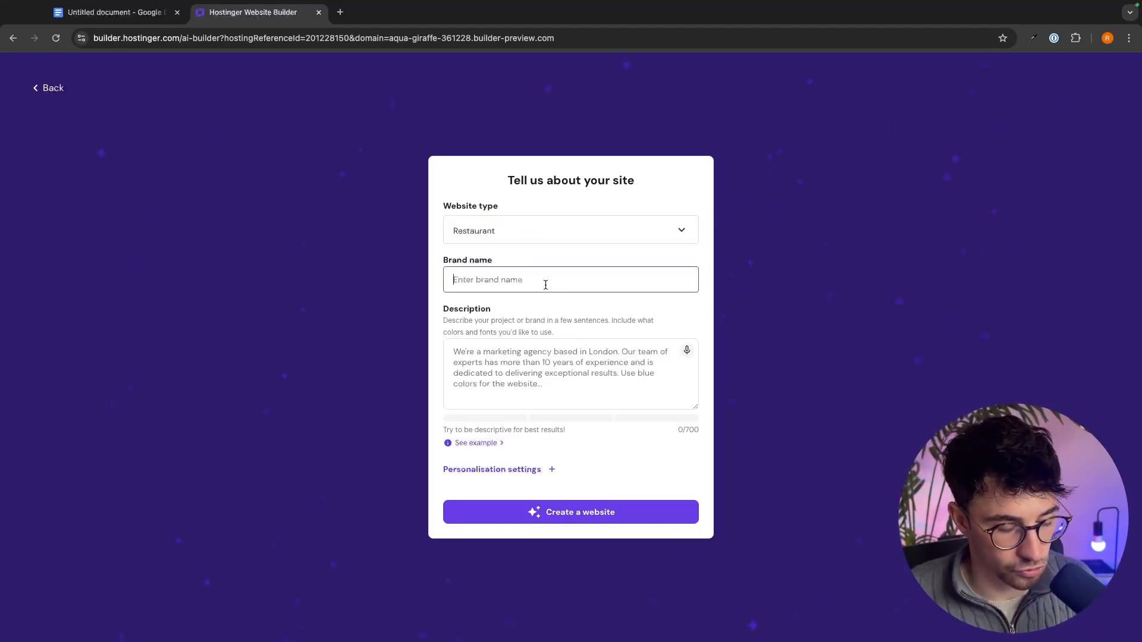
text(G-Force Coffee)
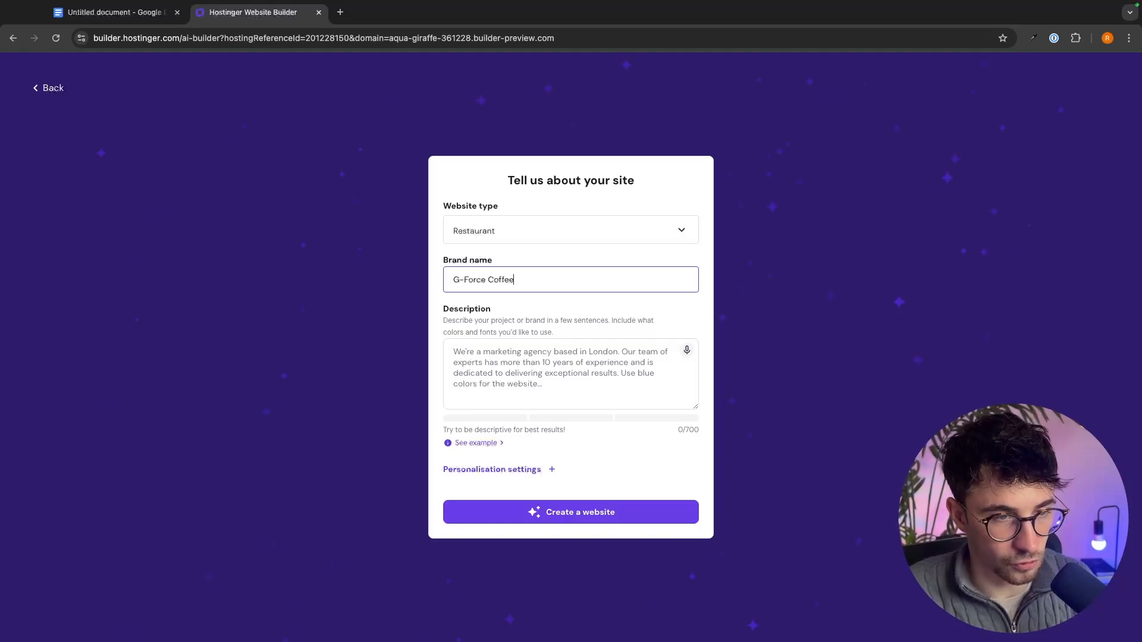
- Describe the site as a London based coffee shop selling high end coffees, with neutral brown and beige tones and a high end, cozy feel
key(Tab)
drag(442, 318, 587, 314)
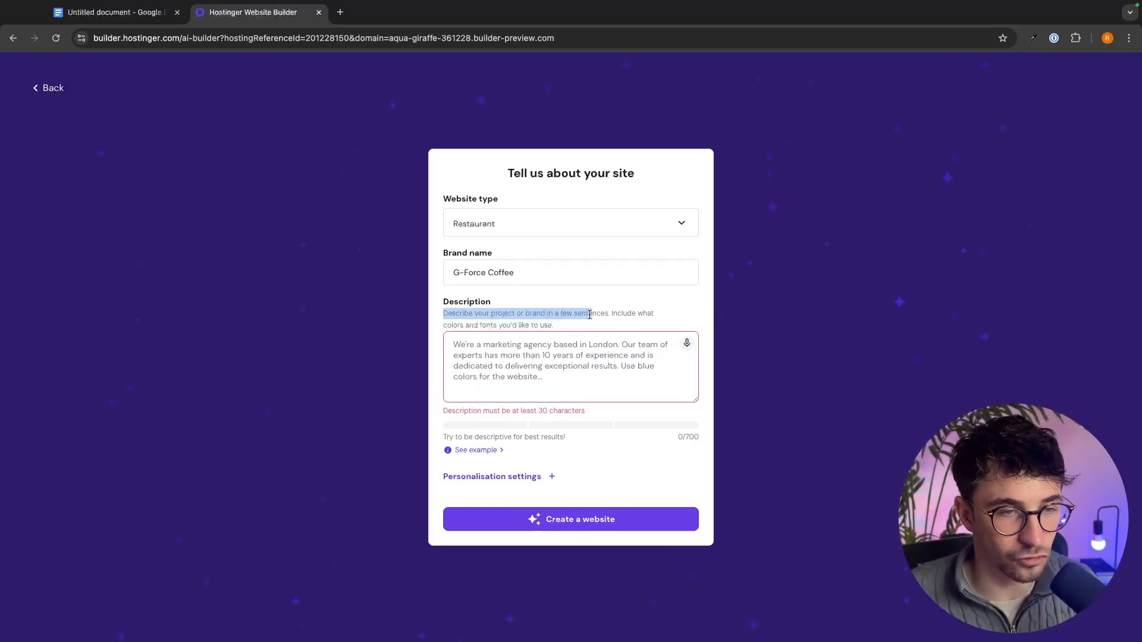
click(485, 326)
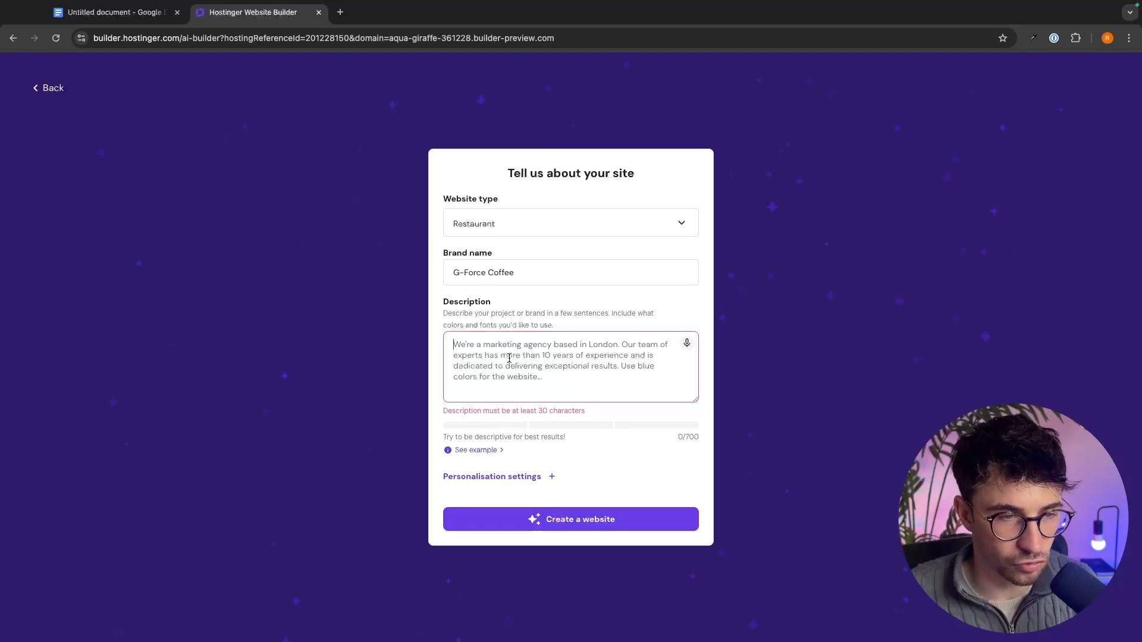
text(A london based coffee shop that sells high end coffees. I want the website to use neutral tones like brown and beige to get the coffee shop feel. The website needs to feel high end and cozy.)
drag(551, 390, 650, 386)
click(452, 358)
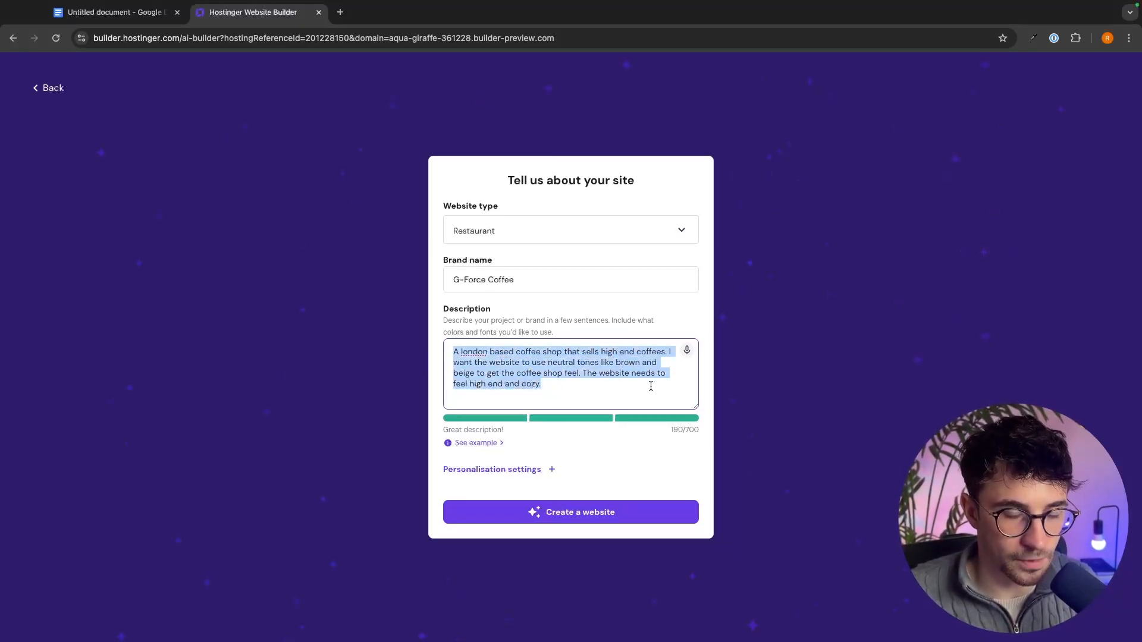
click(652, 392)
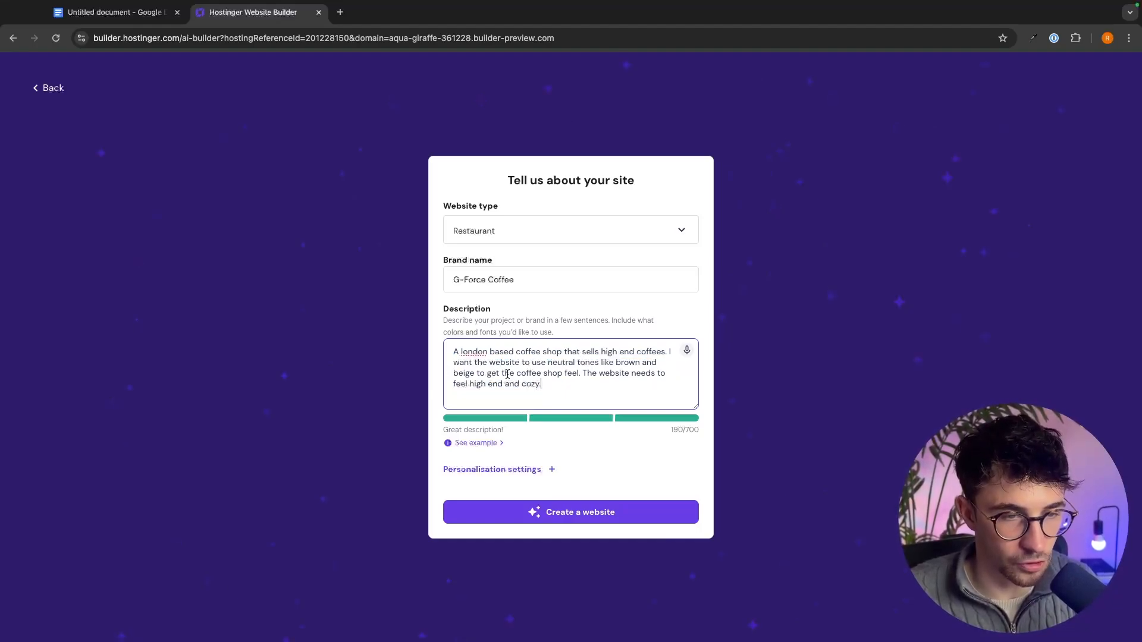
drag(580, 374, 605, 400)
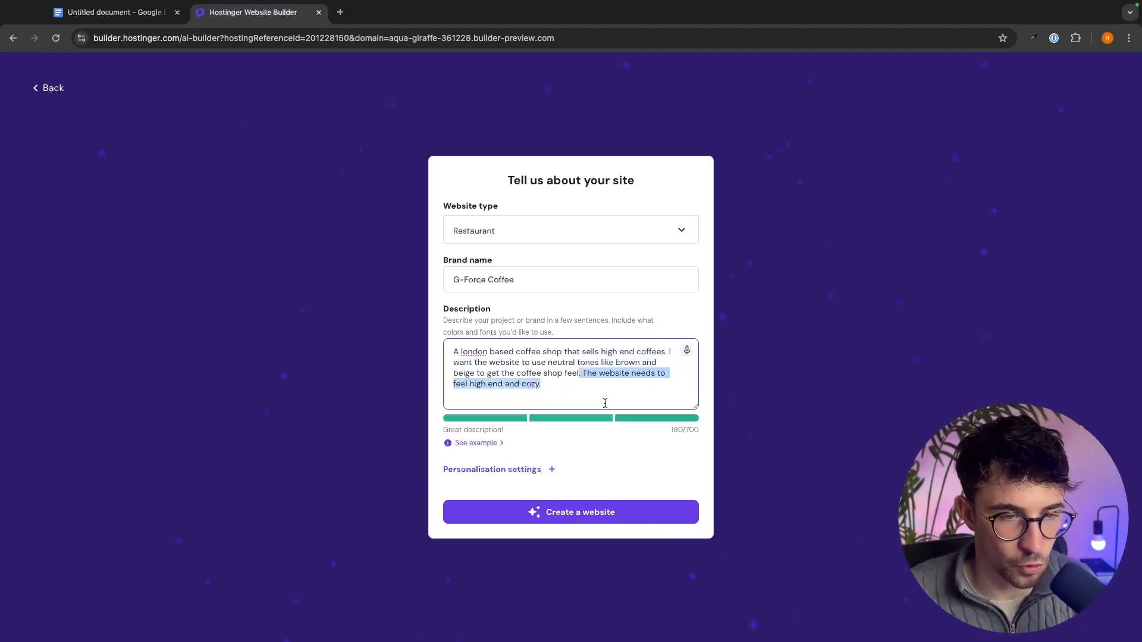
click(605, 404)
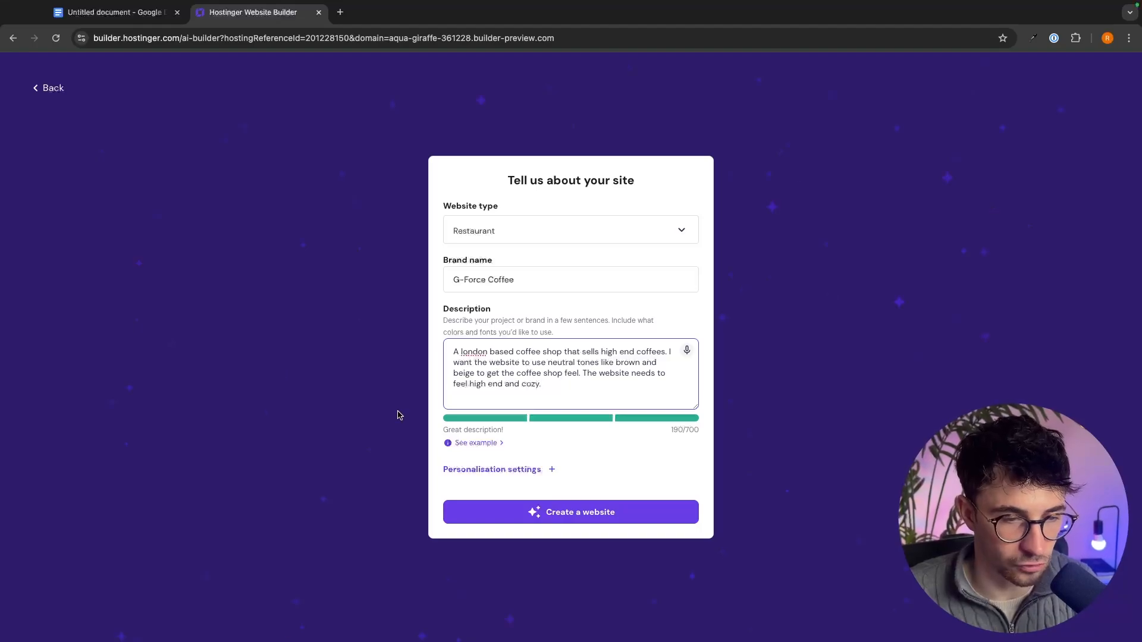
- Generate the website from the completed AI form and look over its homepage preview
click(594, 512)
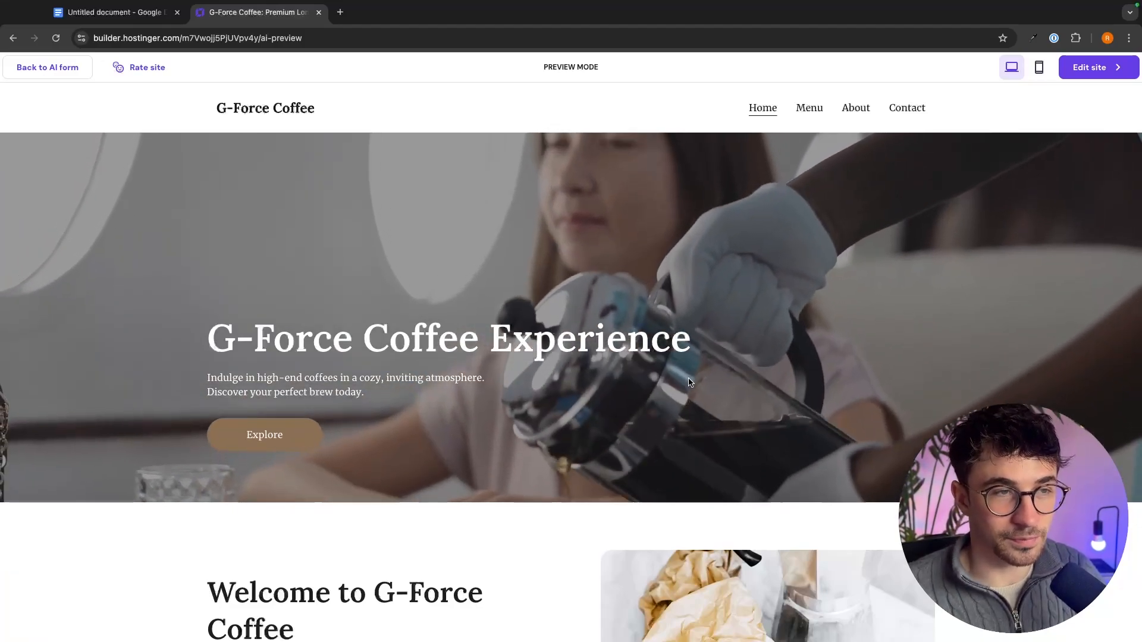
scroll(507, 393, down, 3)
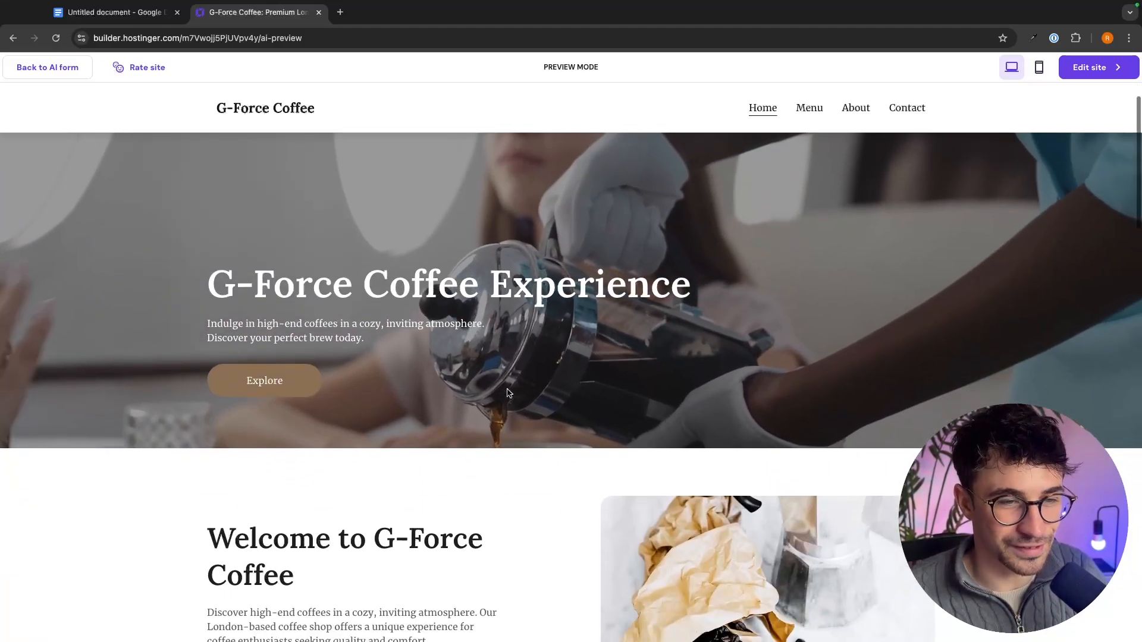
- Look over the homepage preview from the hero to the services section and open the generated site for editing
scroll(506, 392, down, 2)
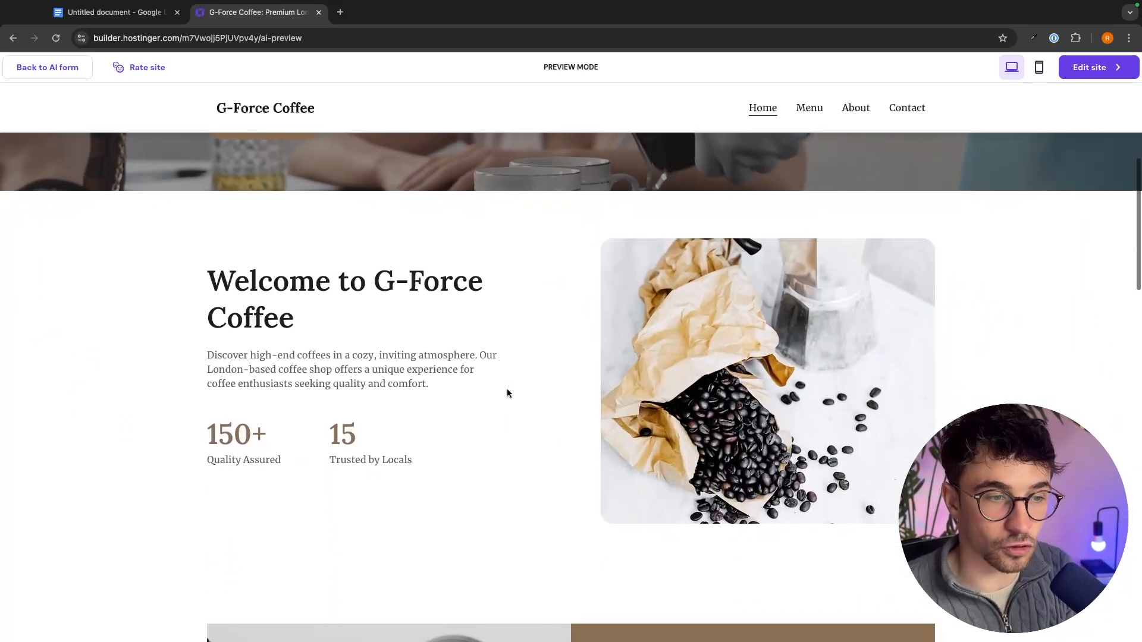
scroll(507, 393, up, 5)
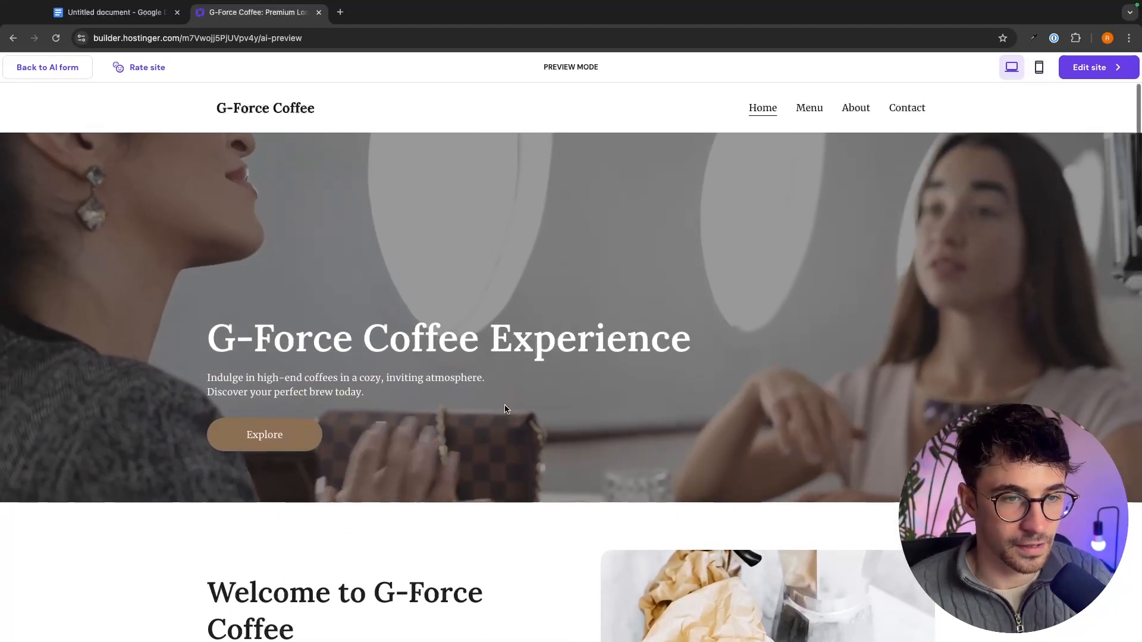
scroll(505, 408, down, 6)
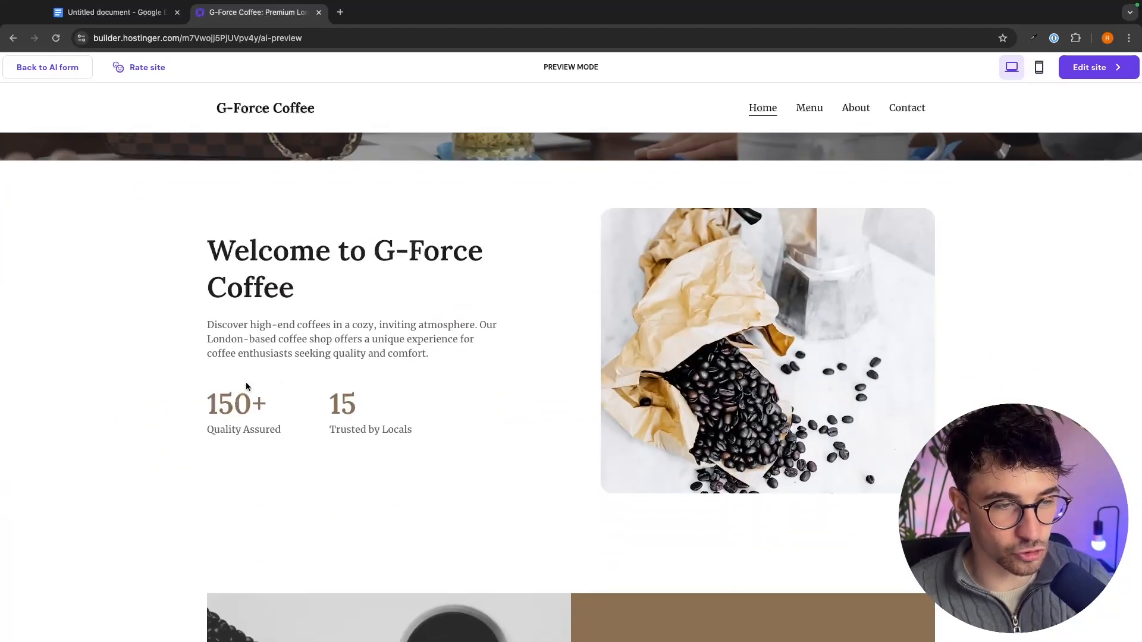
scroll(336, 424, down, 1)
scroll(340, 424, up, 7)
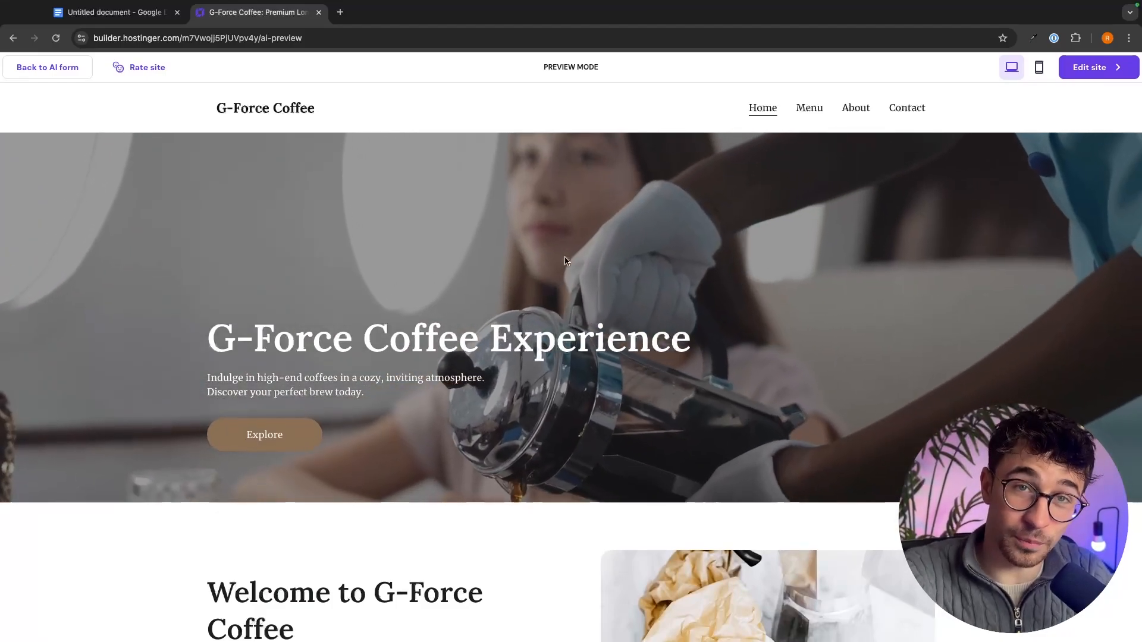
scroll(565, 260, down, 11)
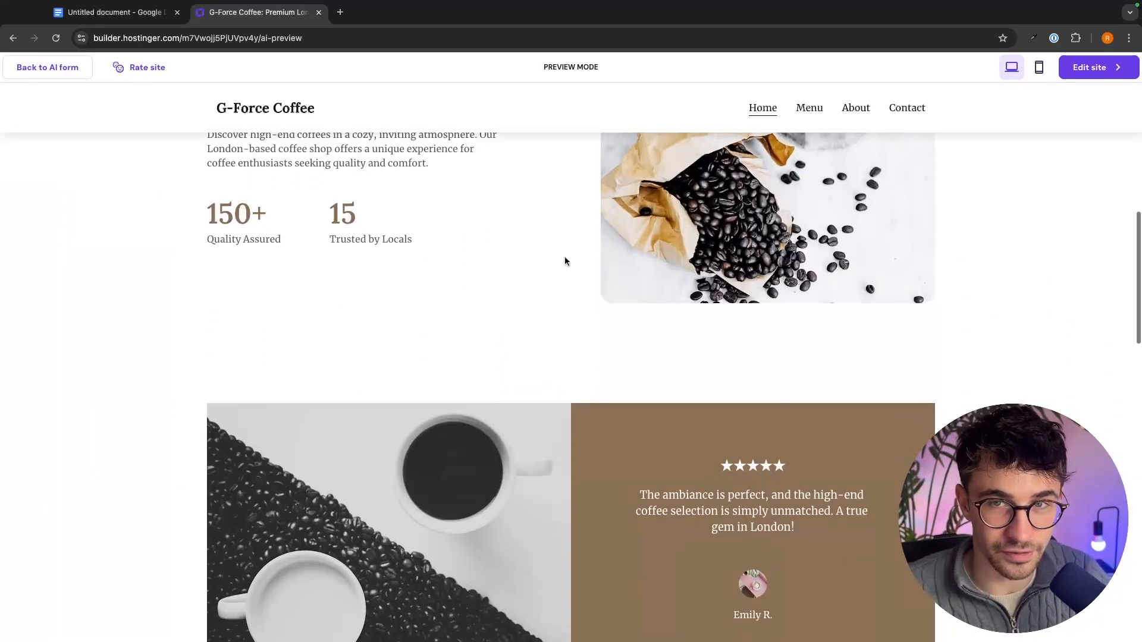
scroll(565, 260, down, 3)
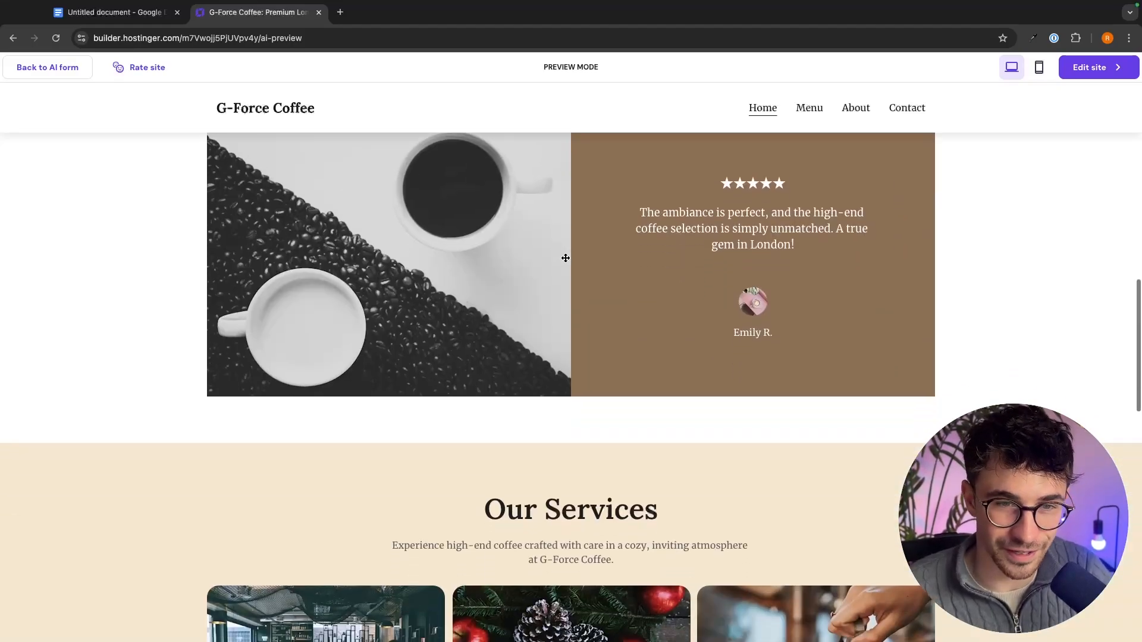
click(1088, 69)
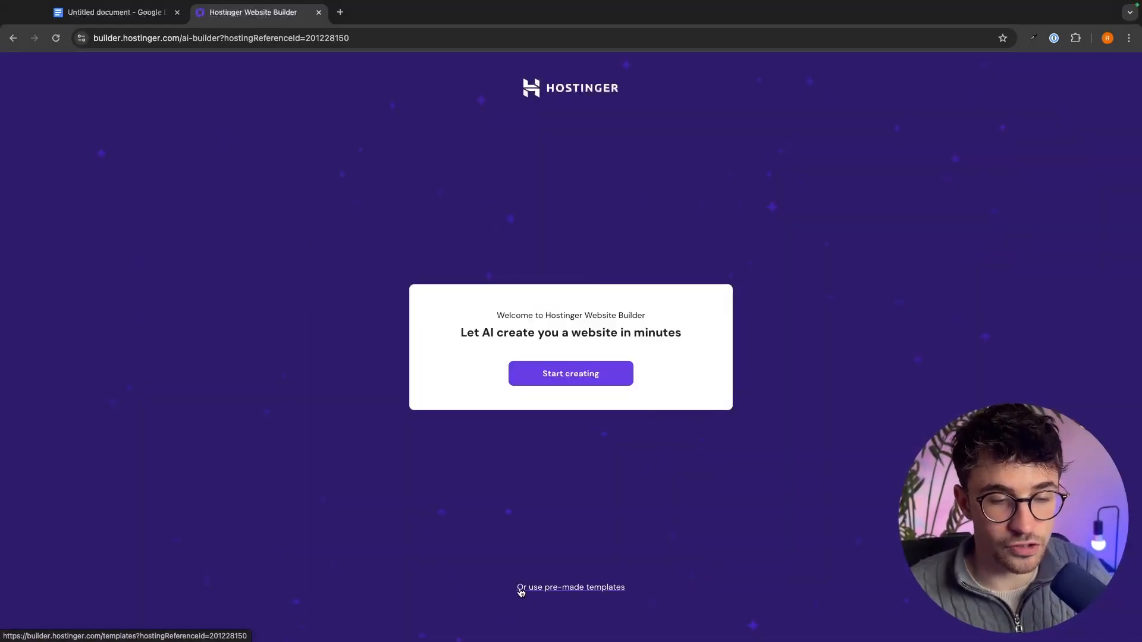
- Open the pre-made website templates and browse the ones in the Restaurants category
click(568, 589)
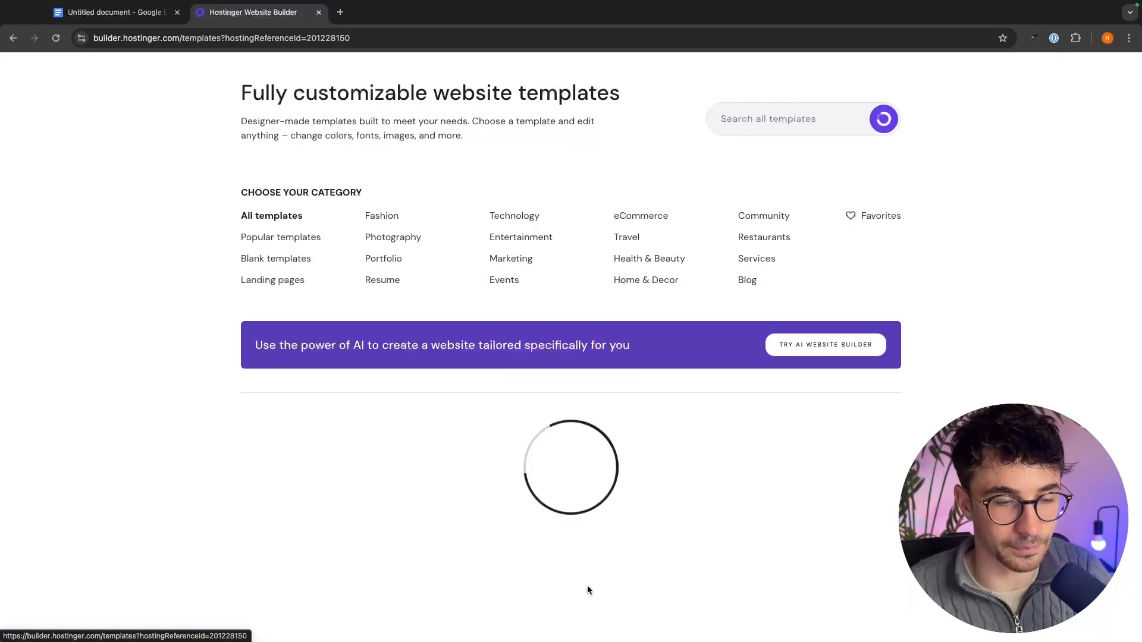
mouse_move(789, 467)
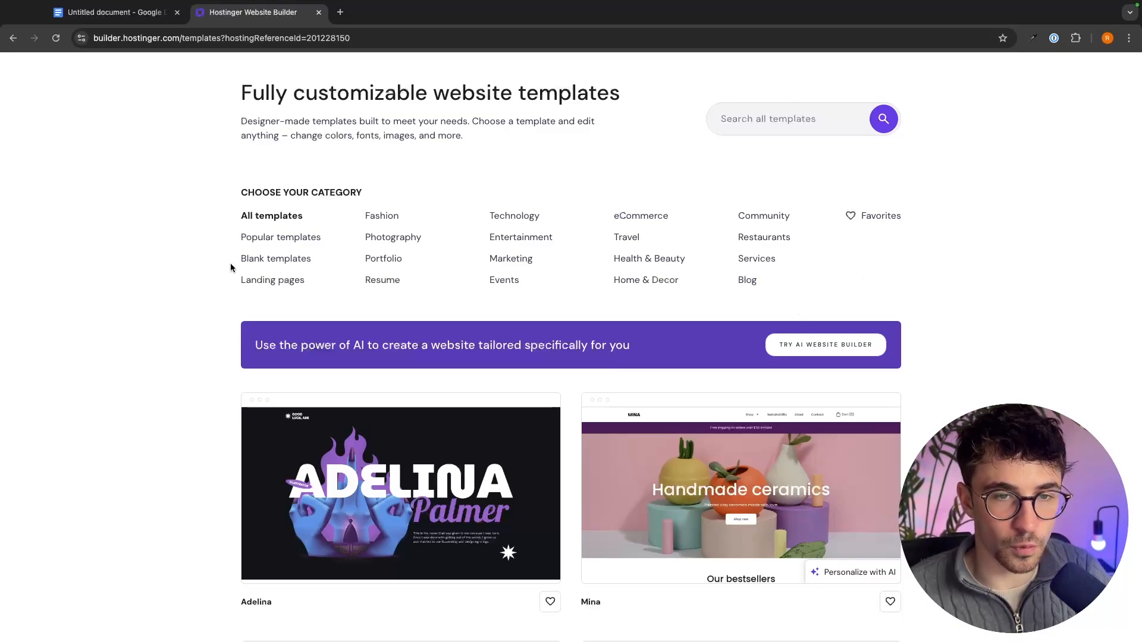
click(773, 239)
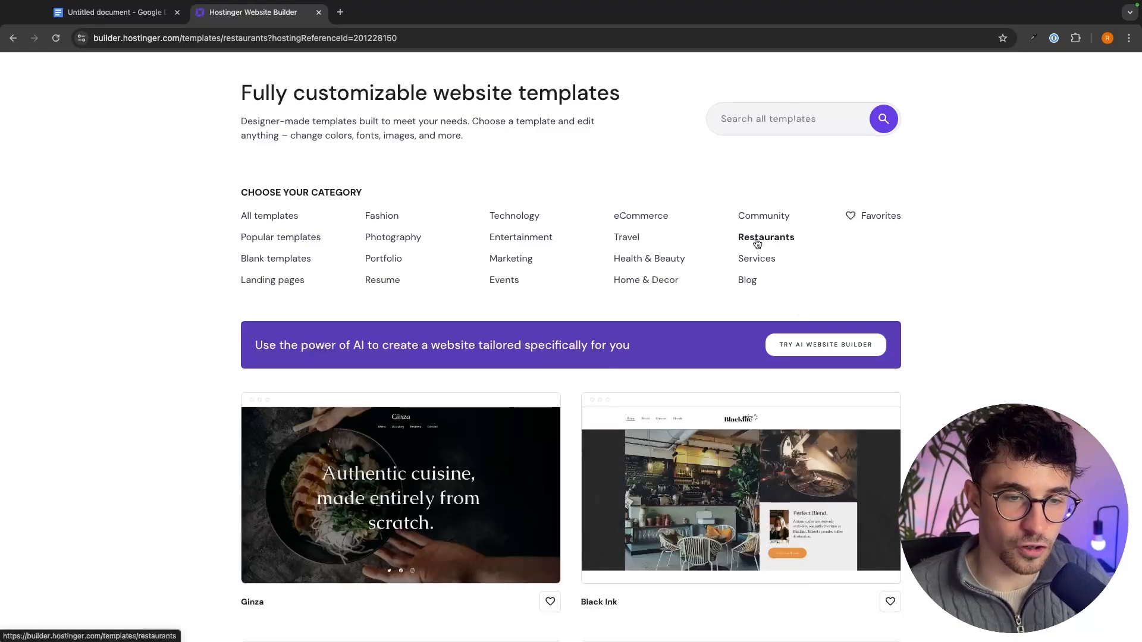
scroll(914, 292, down, 6)
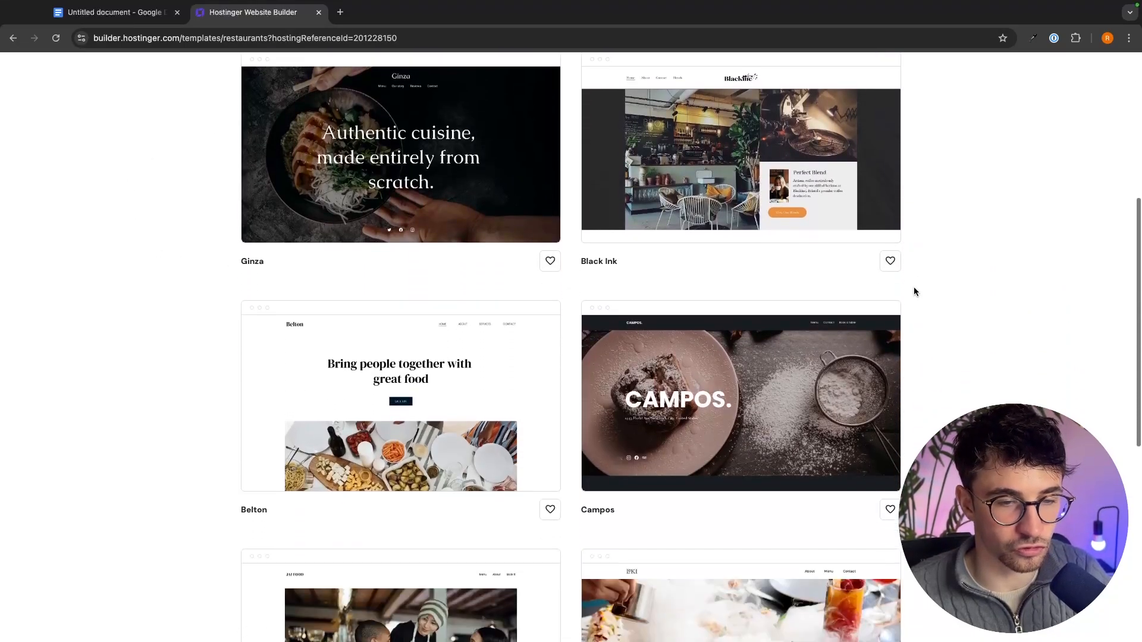
scroll(904, 331, down, 8)
scroll(904, 331, up, 9)
scroll(904, 333, down, 2)
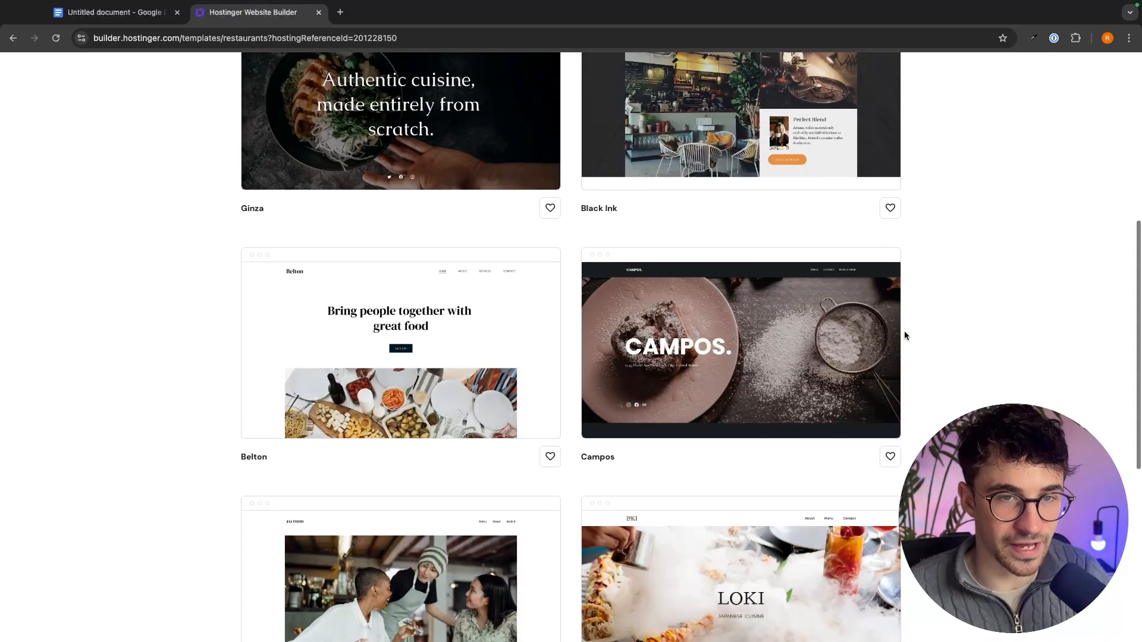
scroll(904, 330, up, 7)
- Search all templates for wedding and browse the matching designs
click(769, 121)
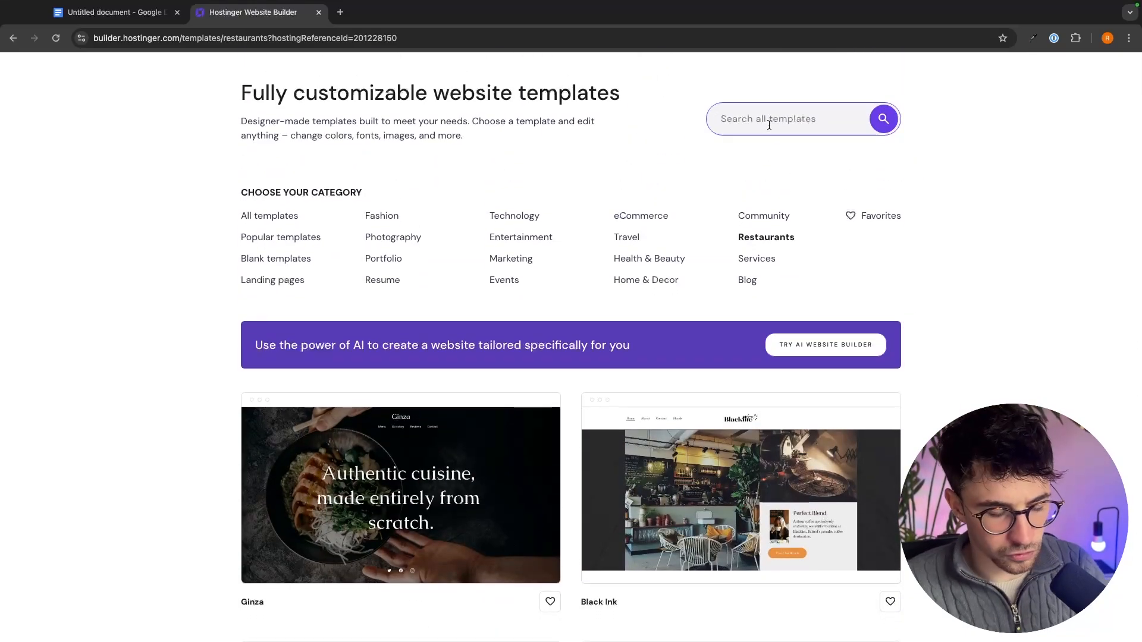
text(wedding)
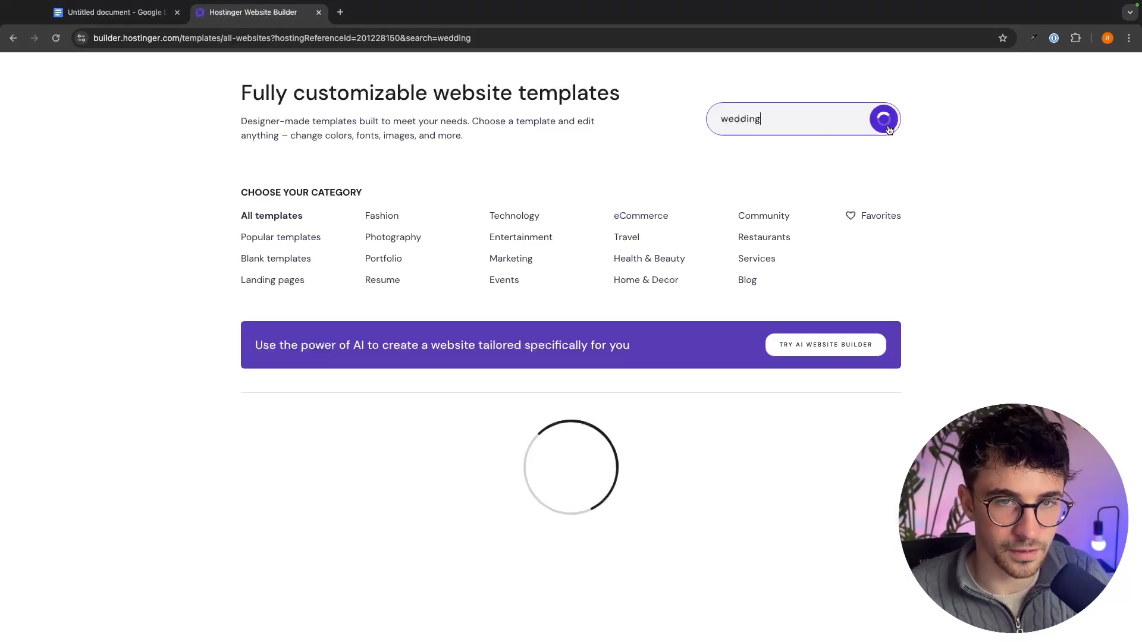
scroll(876, 306, down, 4)
scroll(876, 307, down, 5)
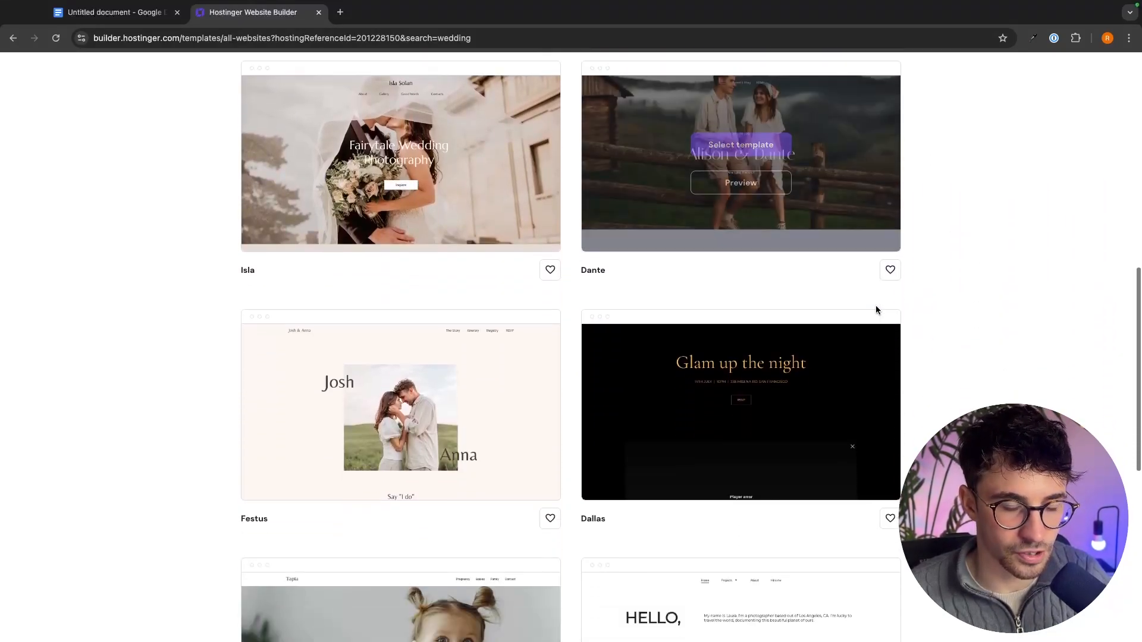
scroll(875, 307, up, 12)
- Search all templates for coffee and browse the matching designs
double_click(777, 118)
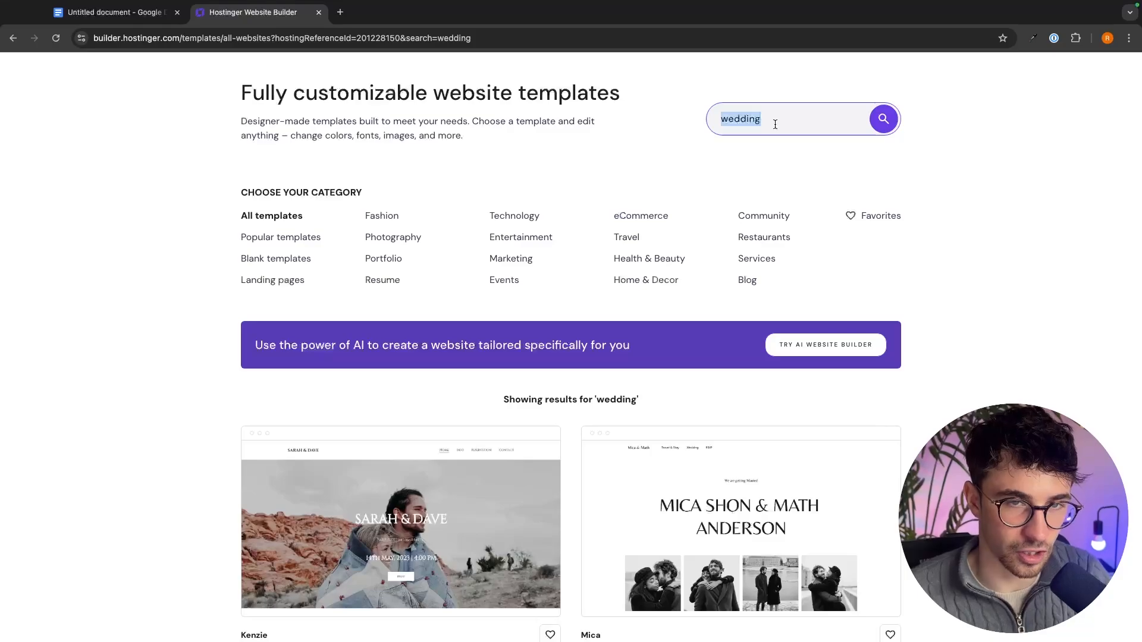
text(coffee)
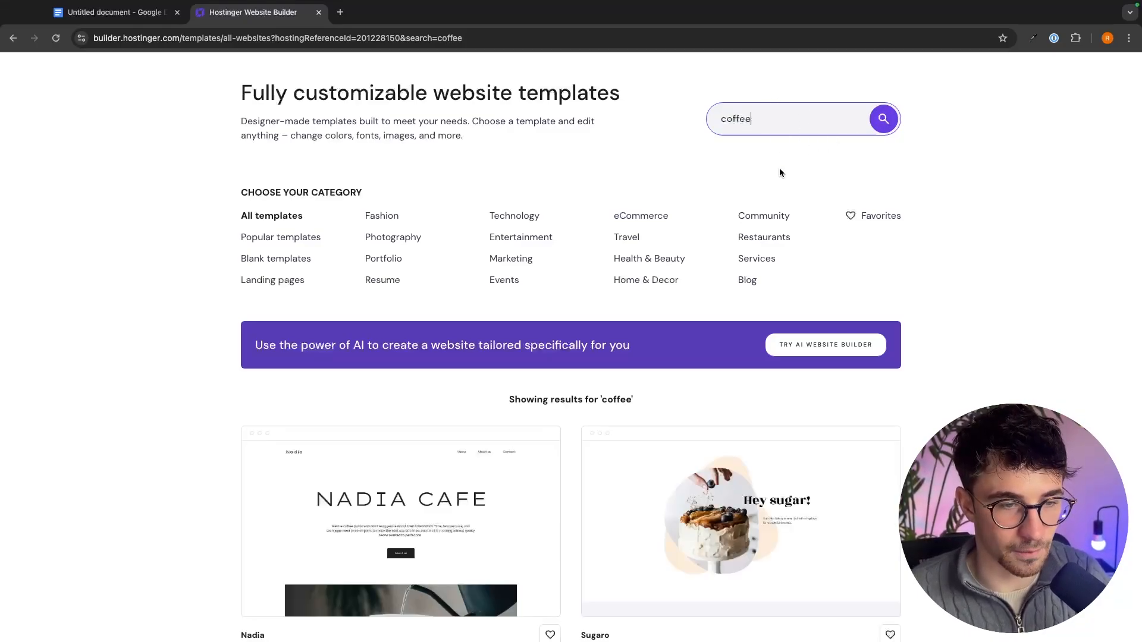
scroll(779, 167, down, 4)
scroll(635, 423, down, 5)
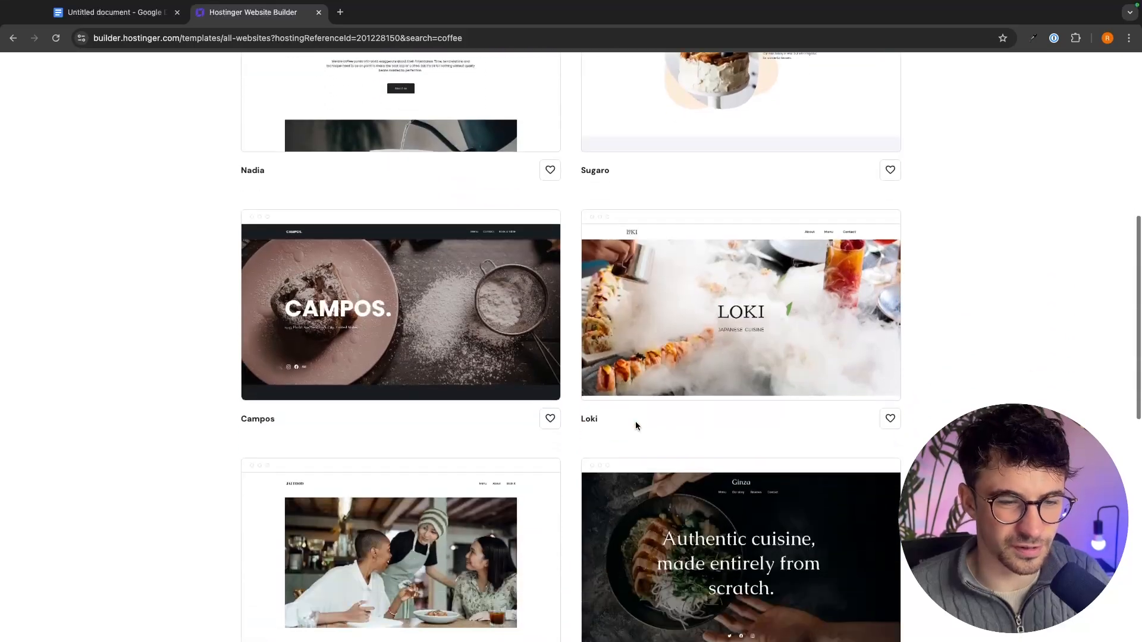
scroll(827, 441, up, 4)
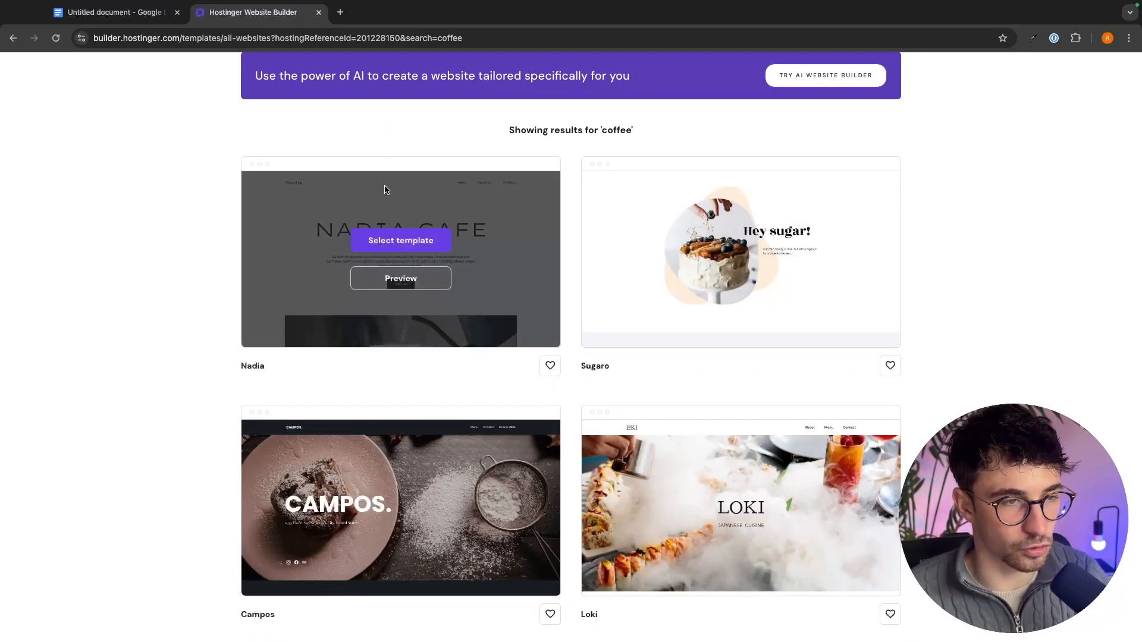
- Select the Nadia template for editing and try moving its NADIA CAFE heading
click(404, 243)
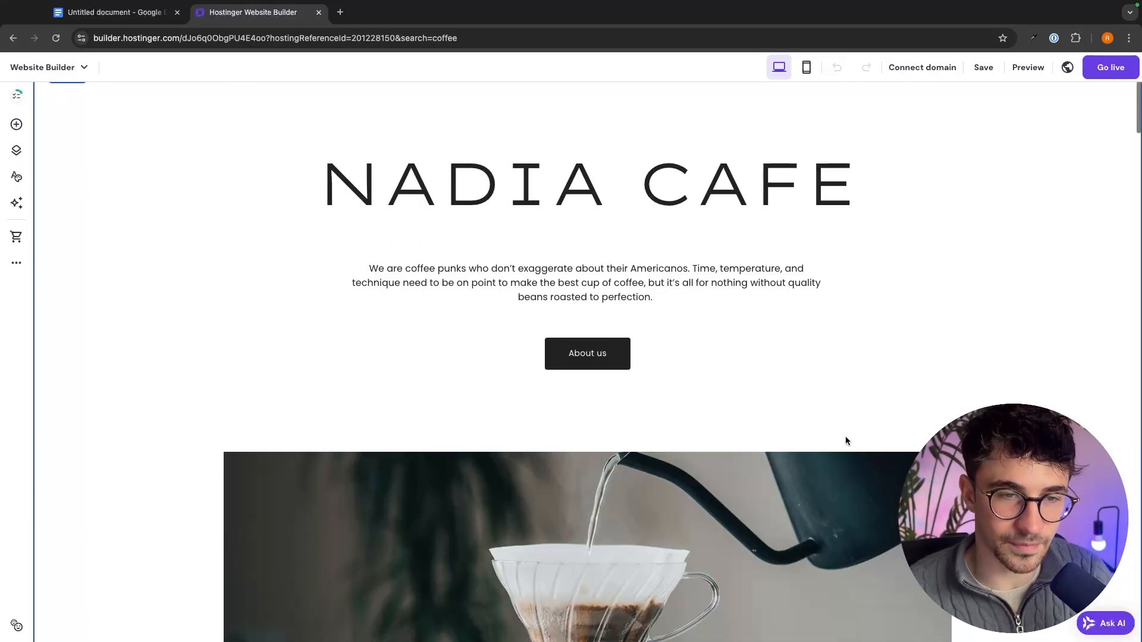
click(639, 179)
drag(638, 178, 664, 194)
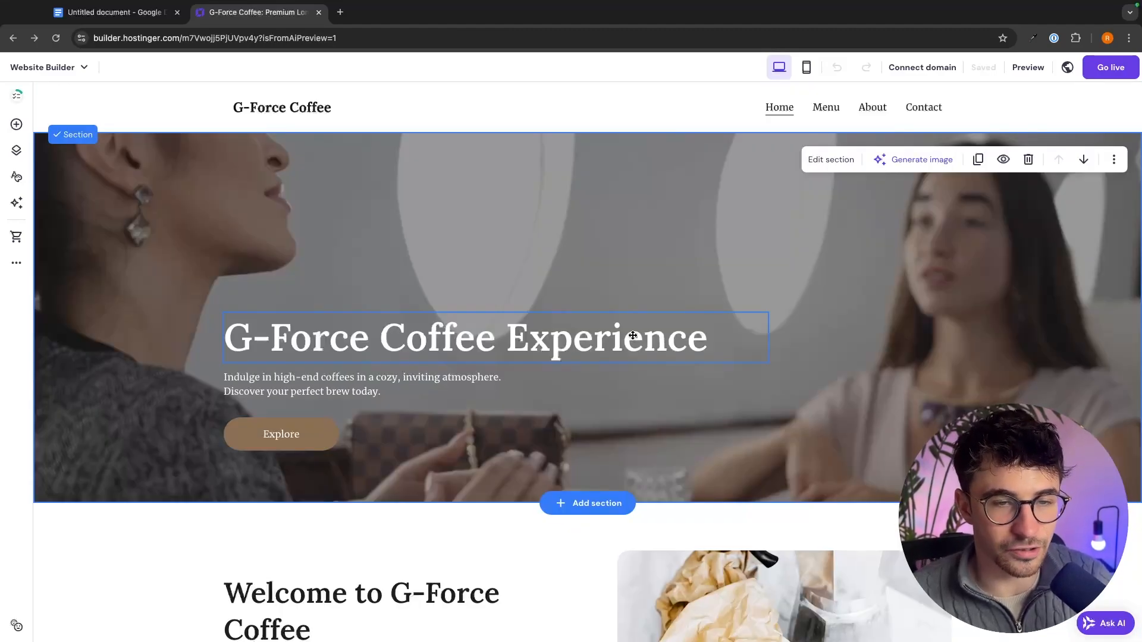
- Move the G-Force Coffee Experience heading slightly lower in the hero section, directly above its subtitle, and deselect it
drag(630, 337, 596, 339)
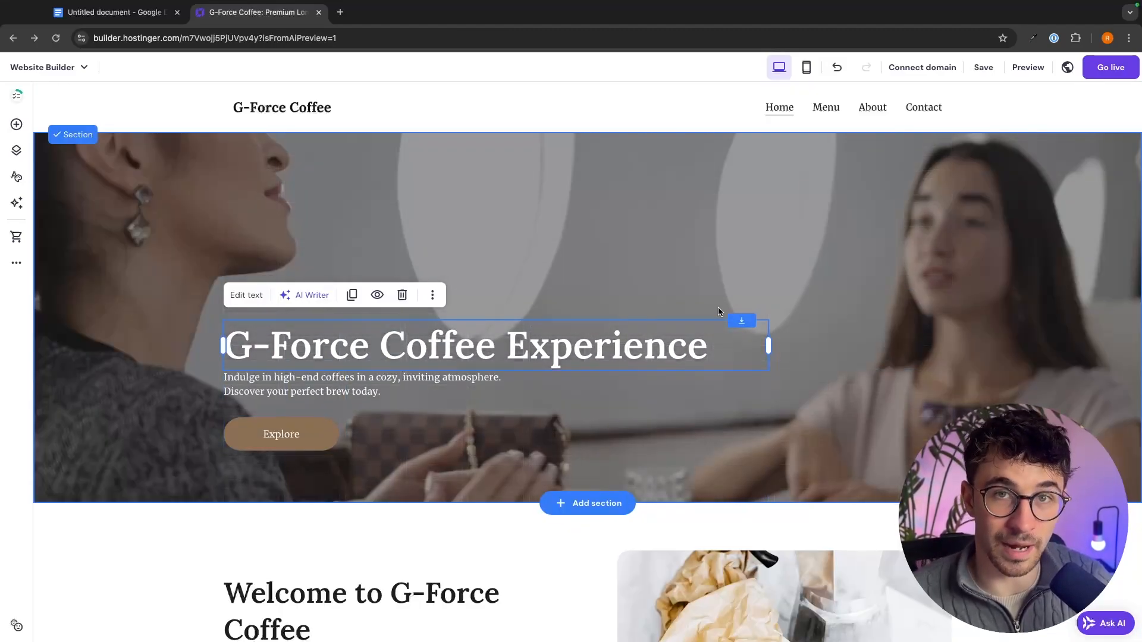
click(816, 265)
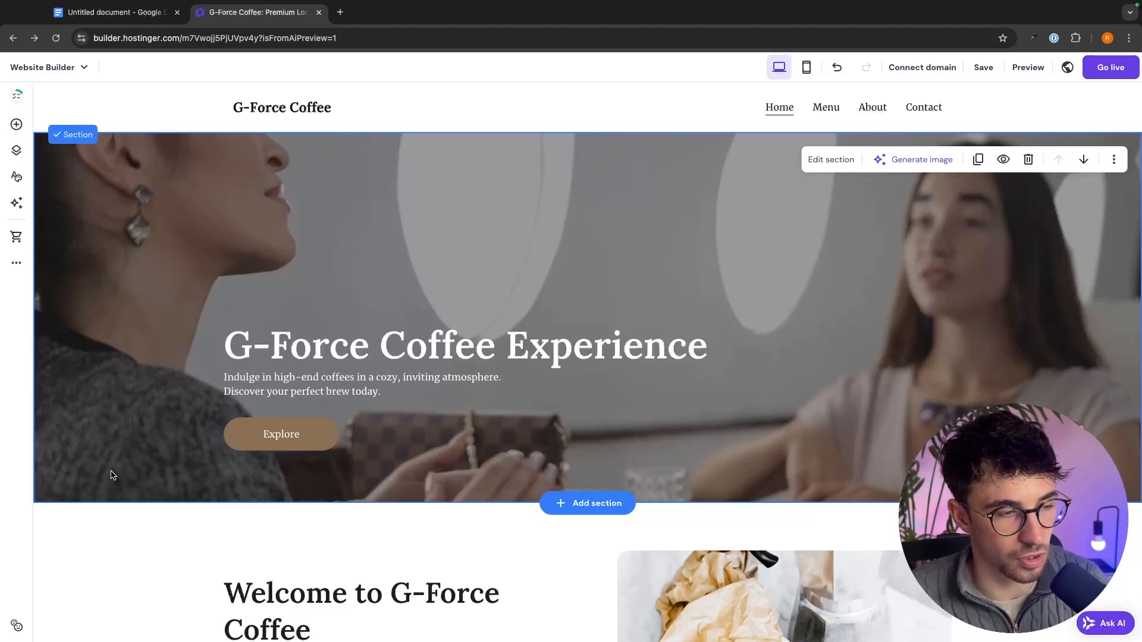
- Examine the homepage sections in the editor, from the hero through the welcome section to the testimonial
scroll(112, 495, down, 6)
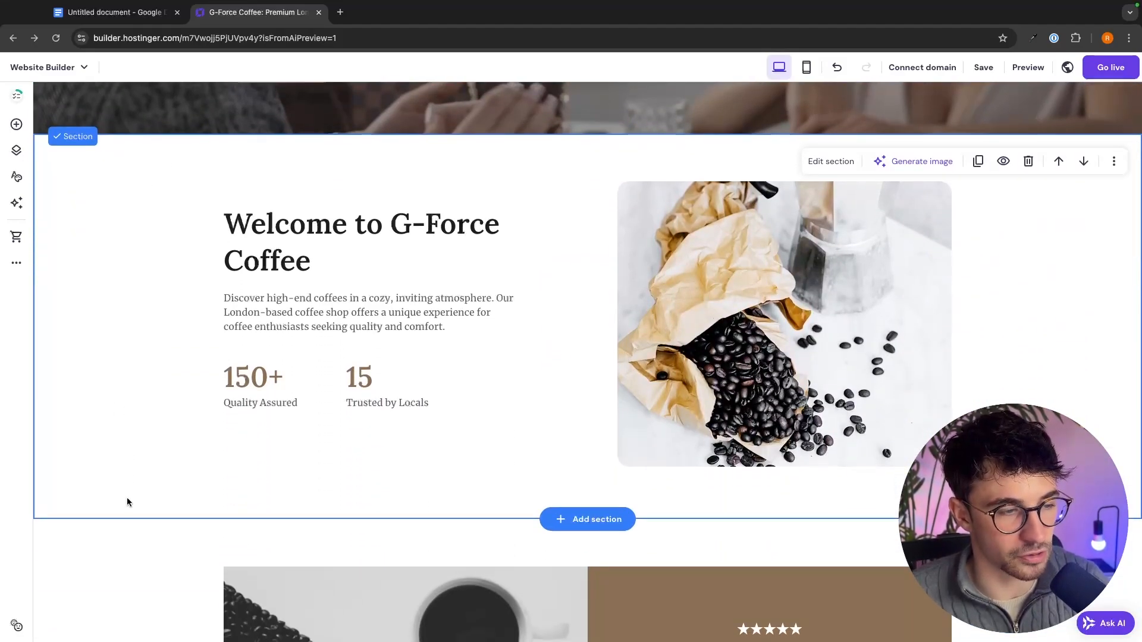
scroll(127, 502, up, 6)
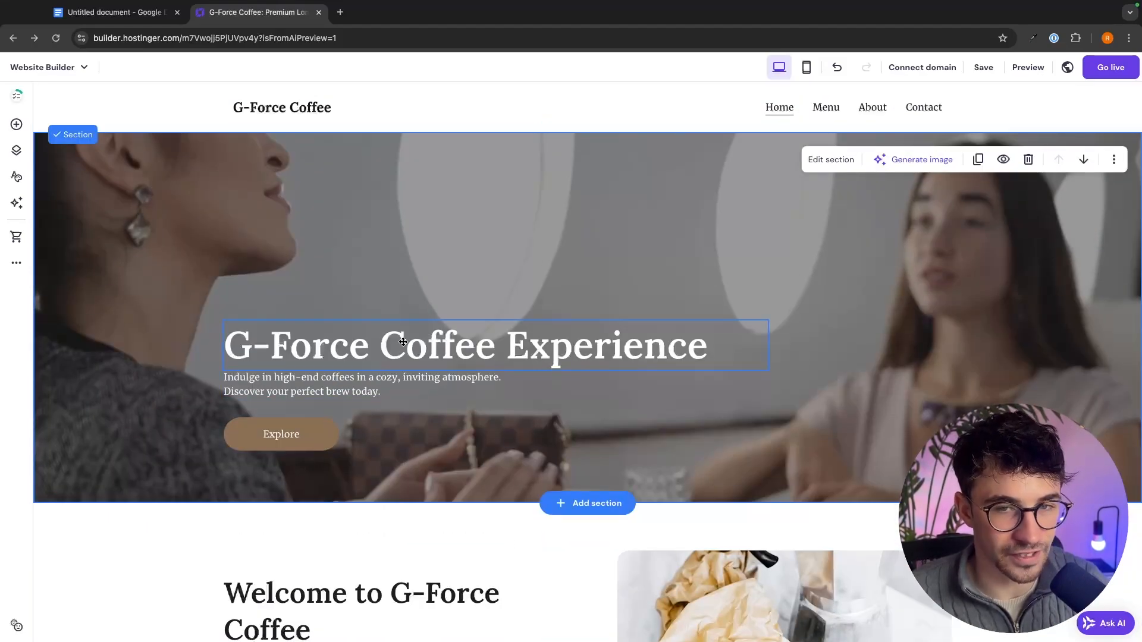
scroll(309, 442, down, 1)
scroll(309, 443, down, 3)
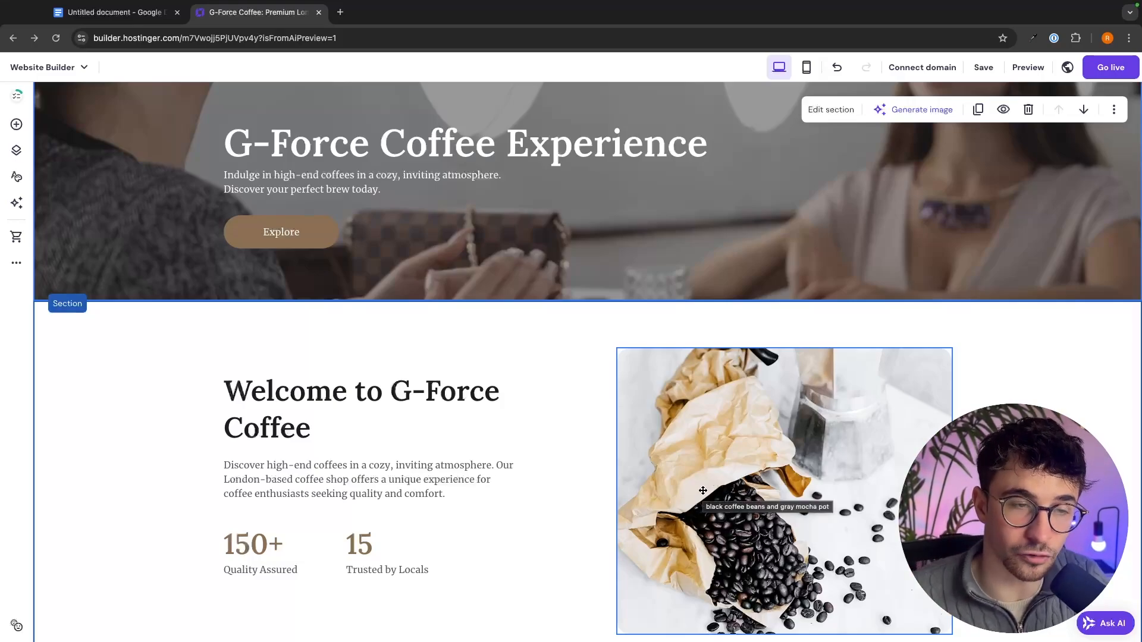
scroll(703, 491, up, 3)
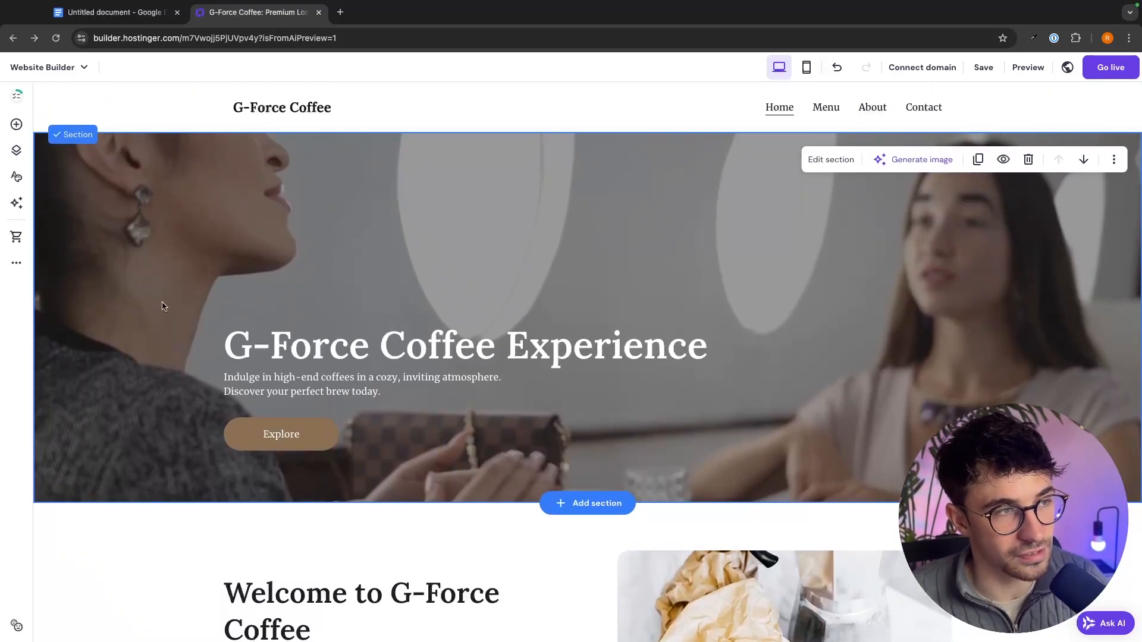
scroll(121, 380, down, 10)
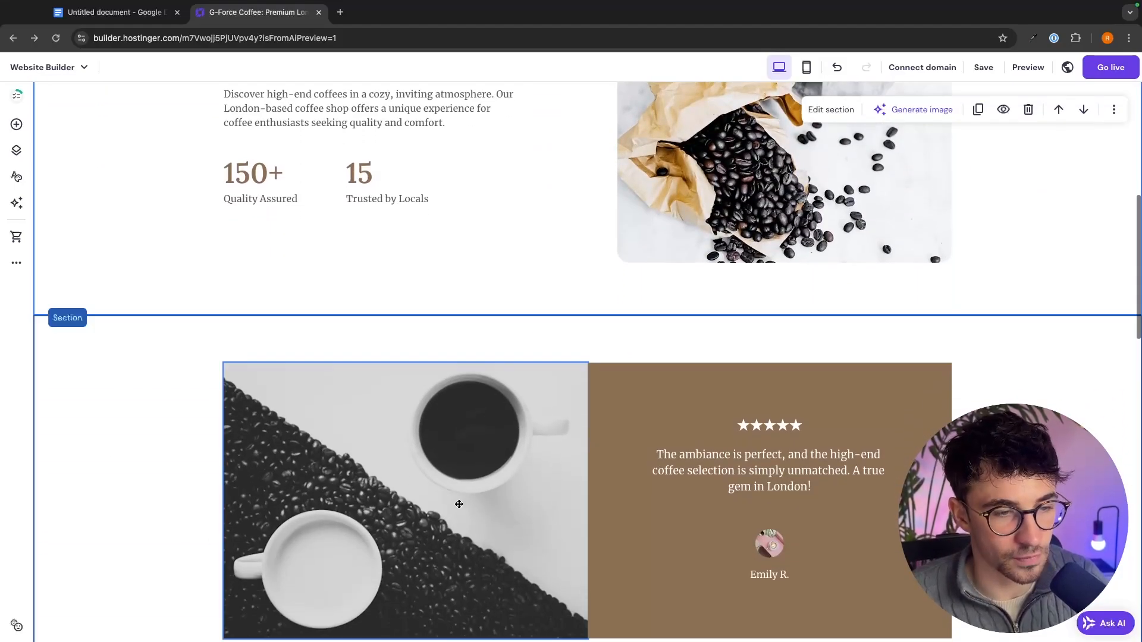
scroll(461, 503, up, 10)
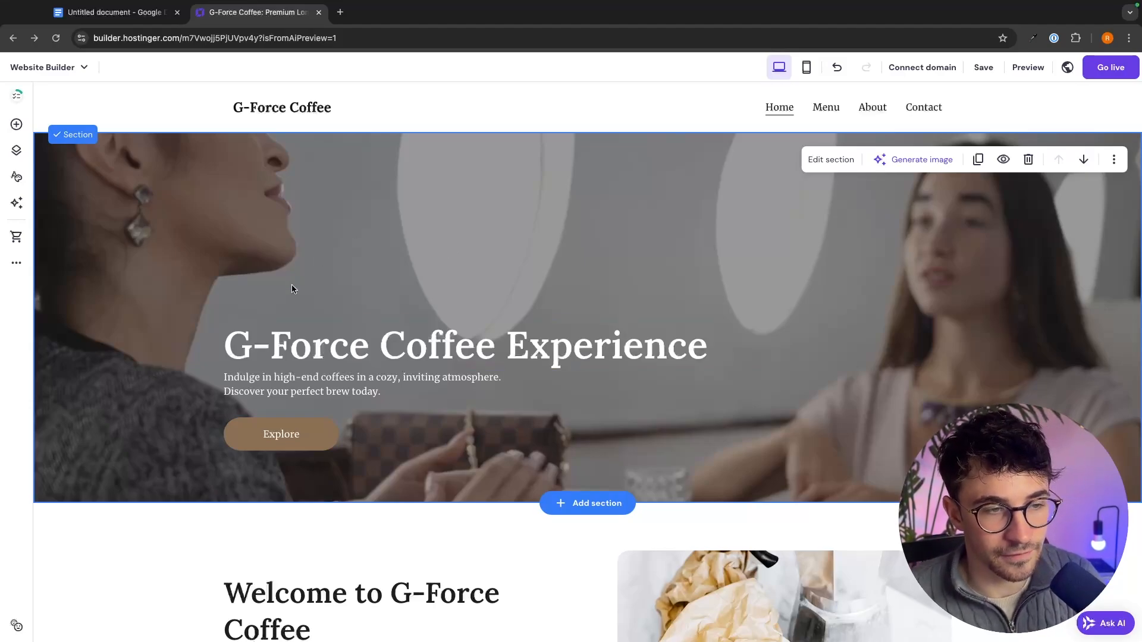
- Replace the hero heading text with The Best Coffee In London
click(353, 343)
click(353, 342)
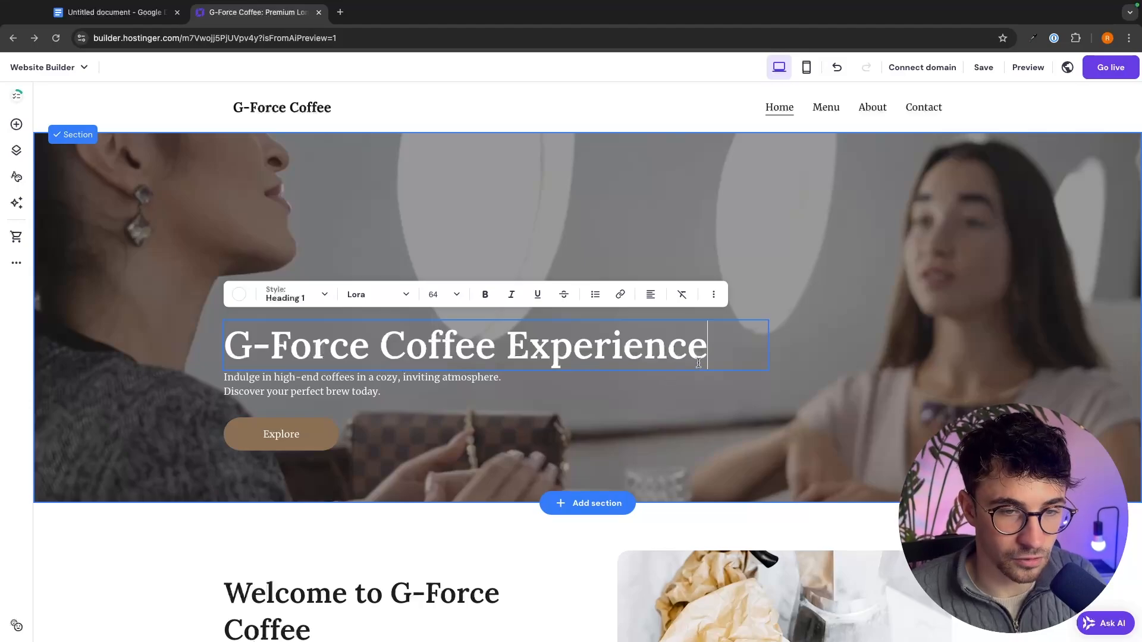
drag(709, 354, 229, 330)
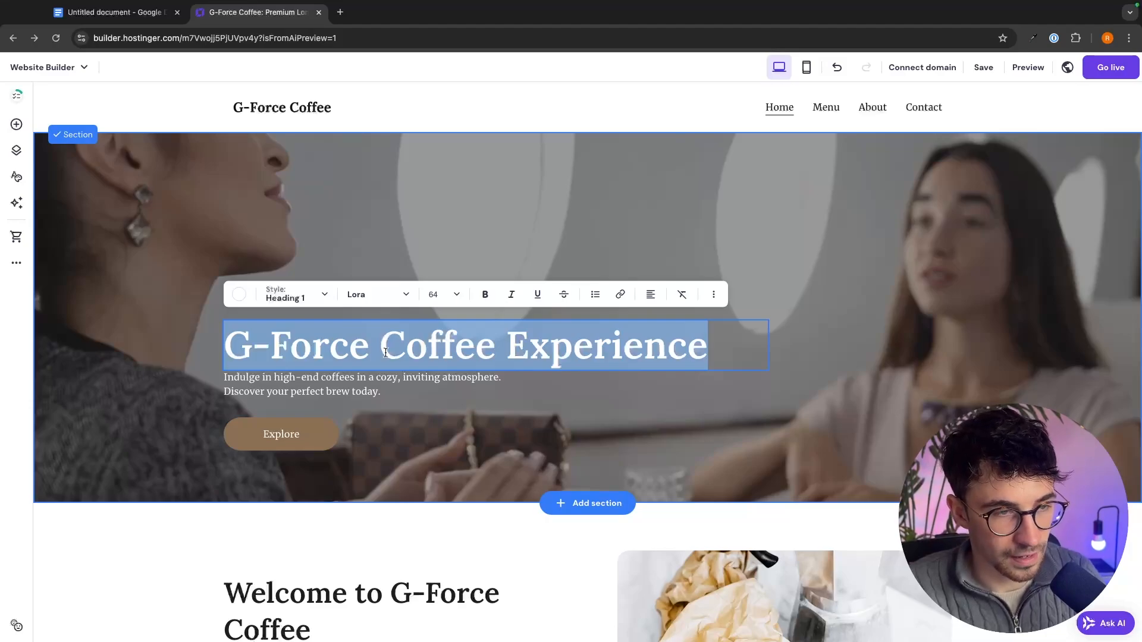
text(The Best Coffee In London)
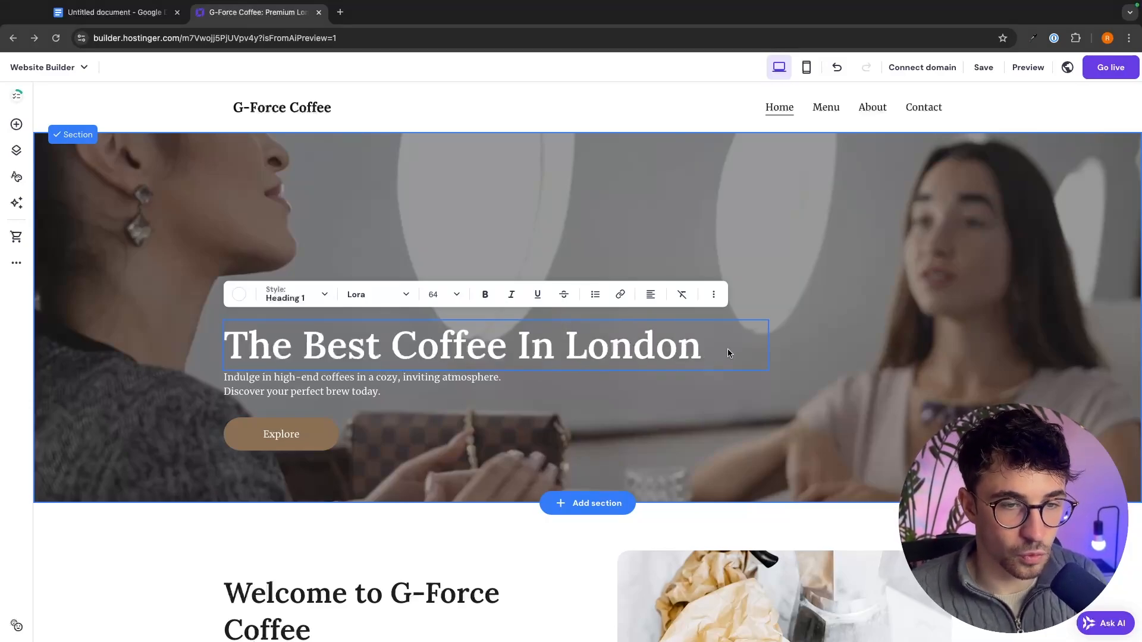
- Try bold and italic formatting on the whole hero heading and underline it
drag(703, 348, 229, 346)
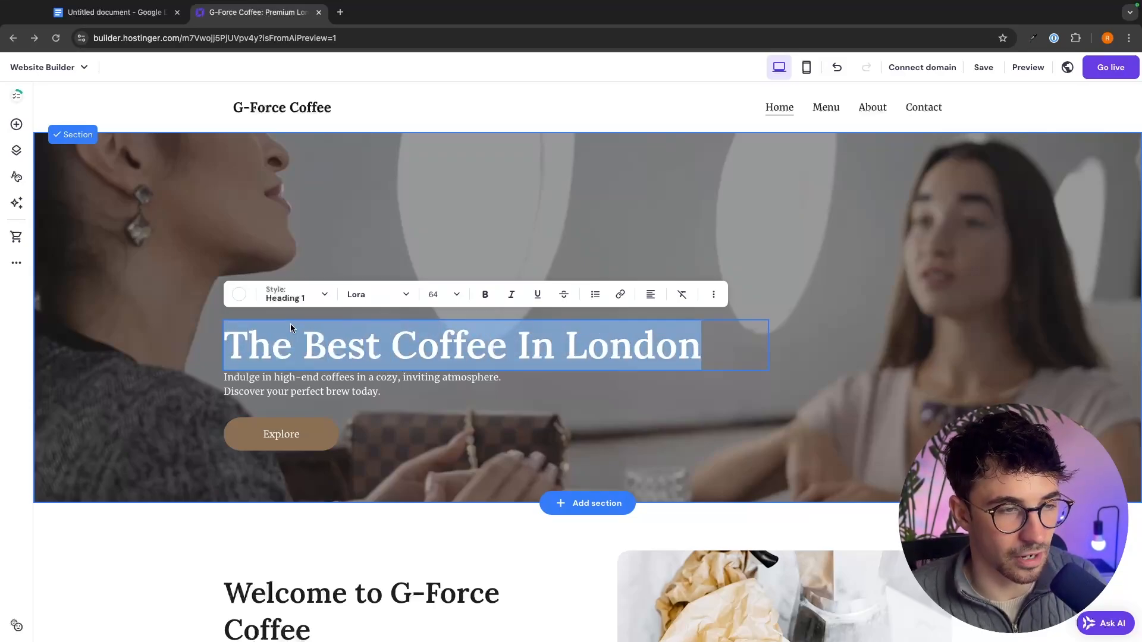
click(485, 298)
click(484, 298)
click(485, 297)
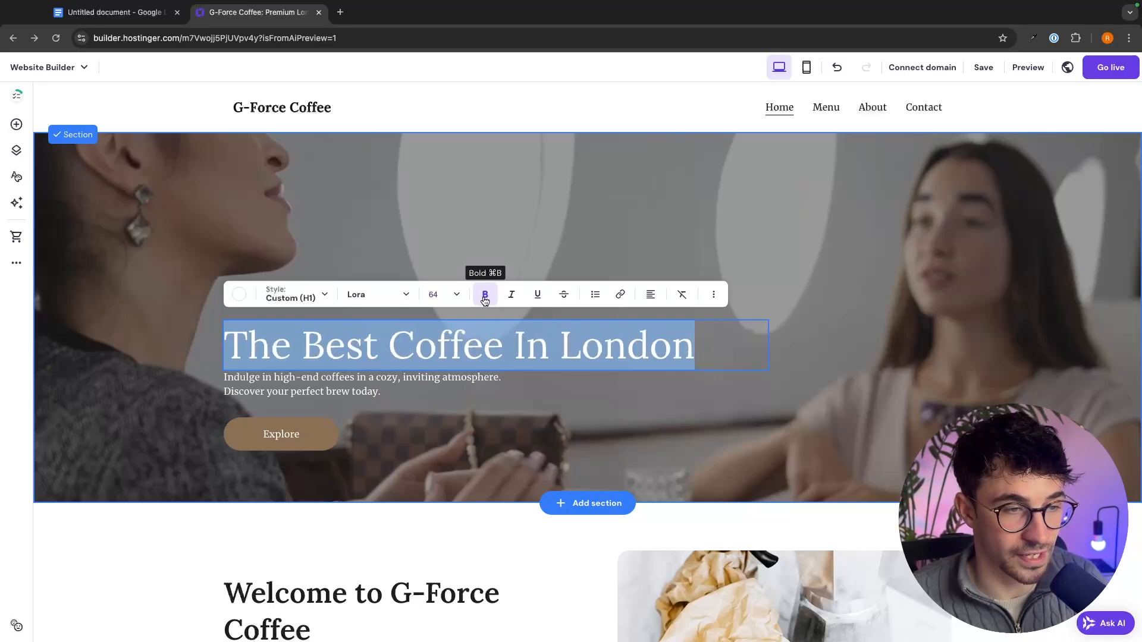
click(520, 297)
click(521, 297)
click(538, 297)
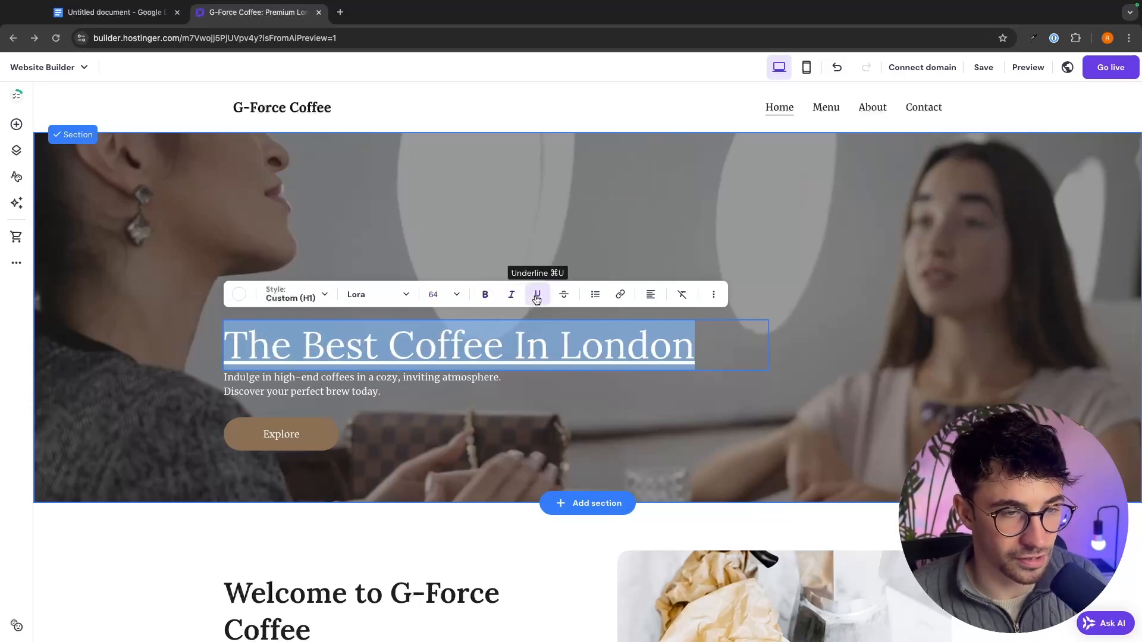
- Remove the underline from the hero heading and try strikethrough on it
click(538, 298)
click(562, 297)
click(562, 298)
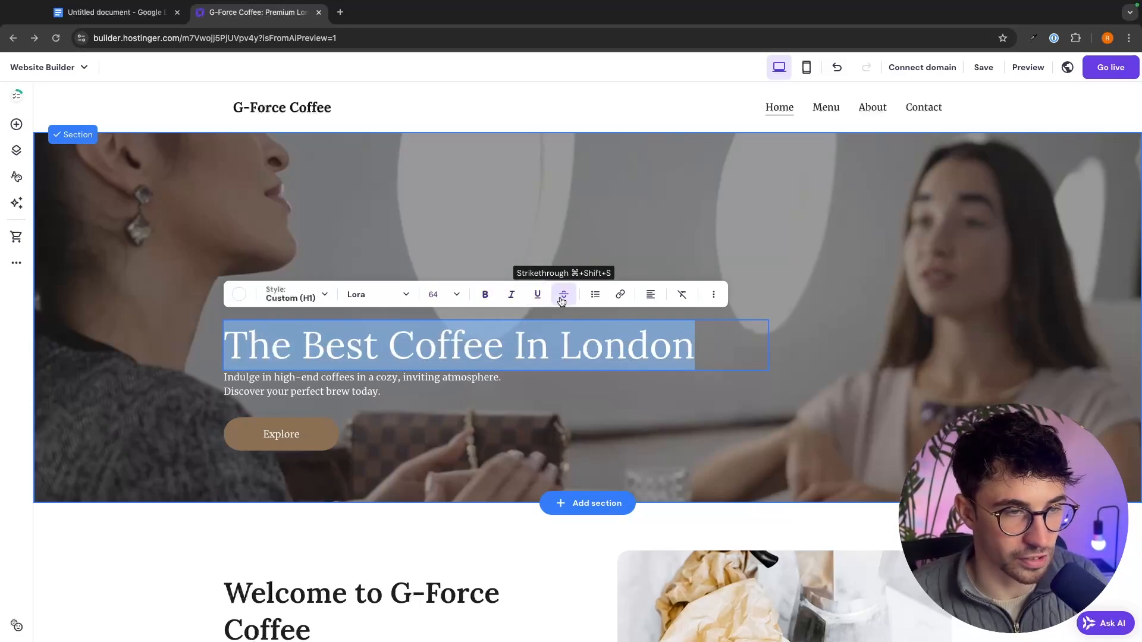
- Set the font of the hero heading to Montserrat
click(366, 294)
scroll(388, 380, down, 2)
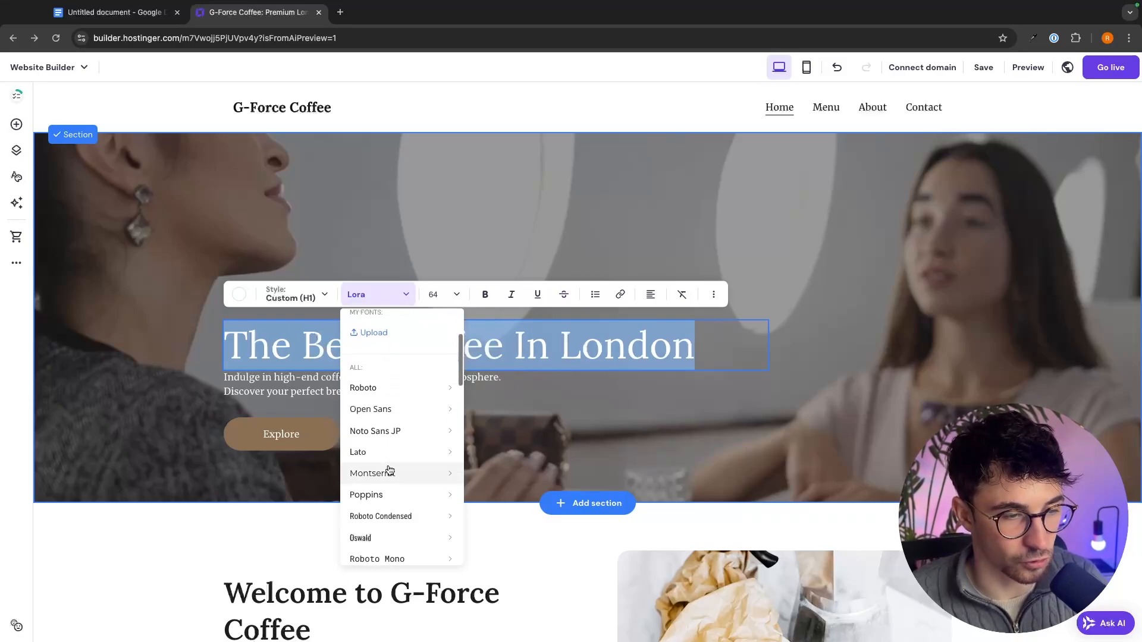
click(388, 471)
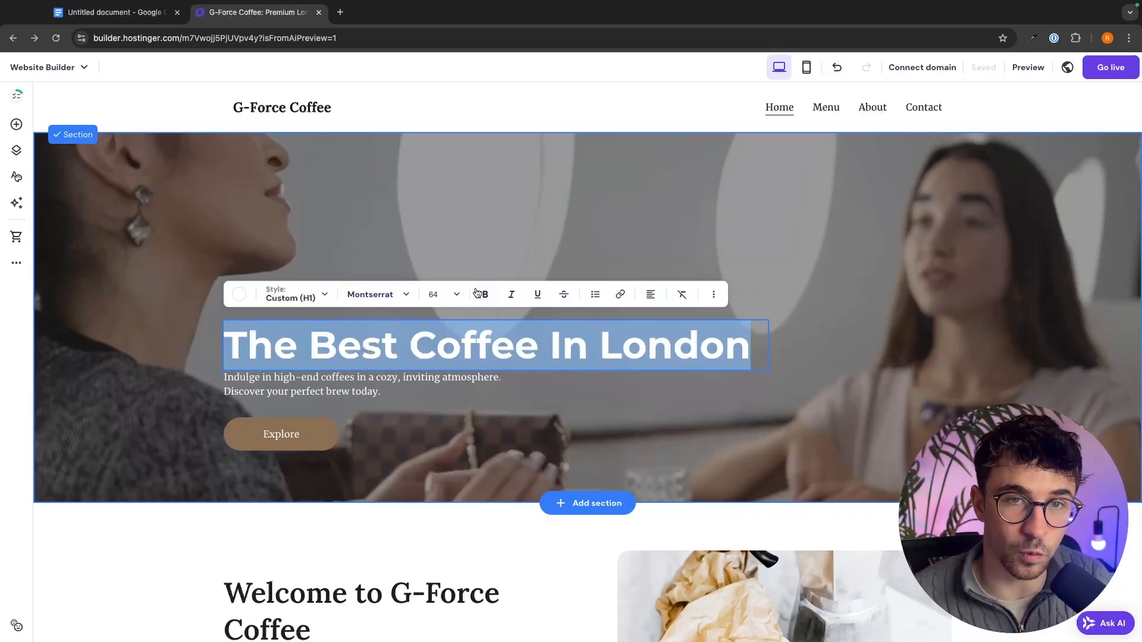
- Undo the hero heading's font and formatting changes while keeping The Best Coffee In London as its text
click(837, 69)
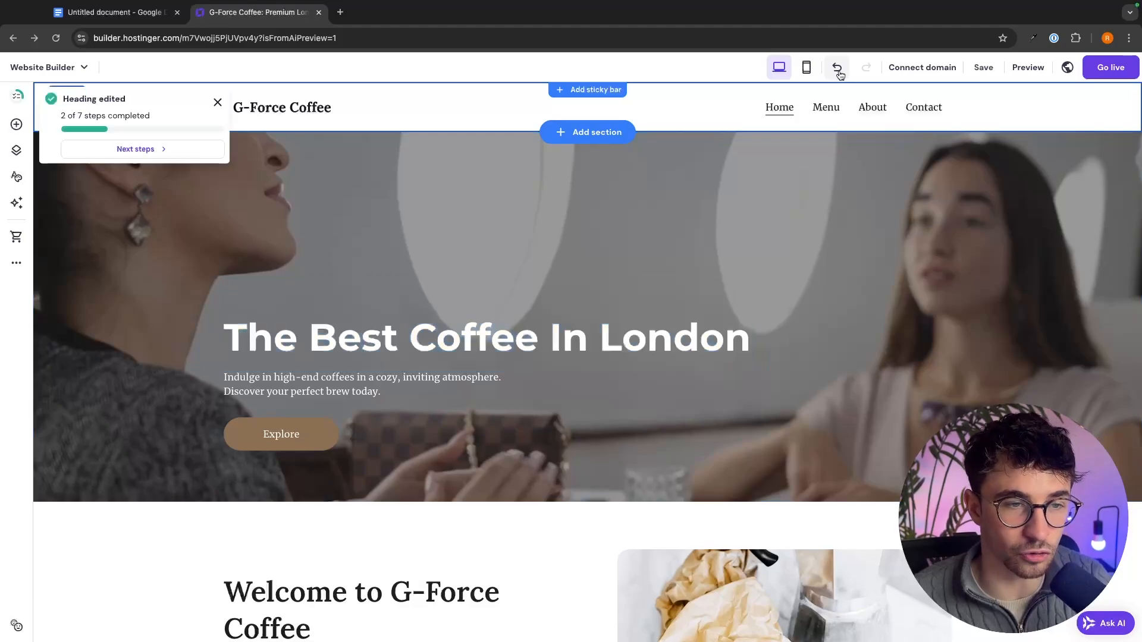
click(836, 70)
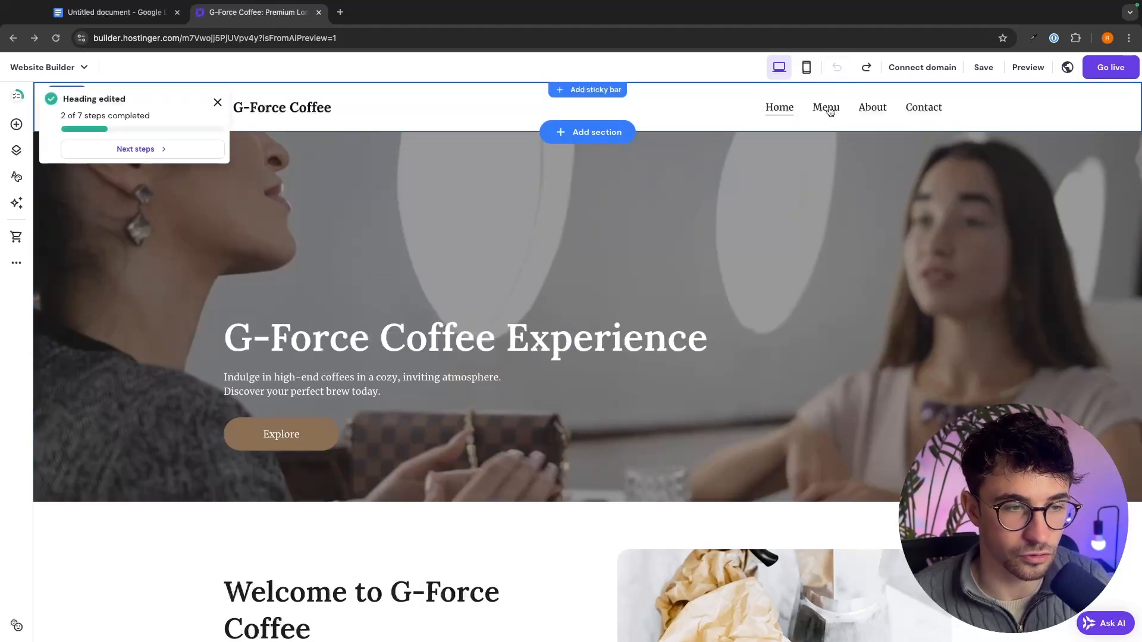
click(313, 347)
key(ctrl+shift+z)
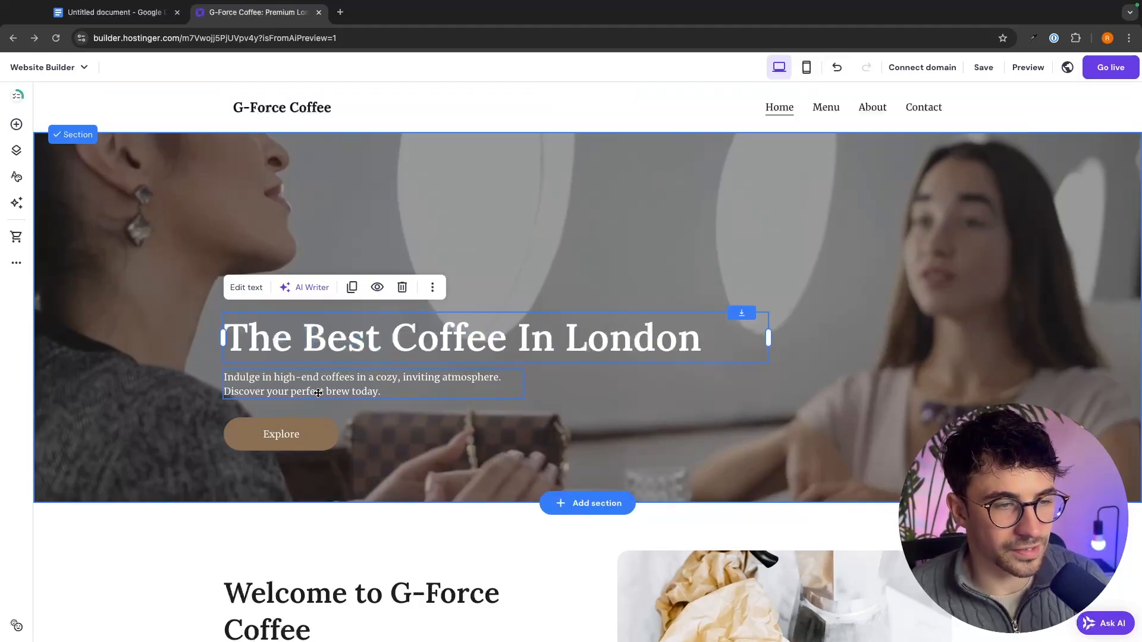
click(317, 392)
double_click(386, 390)
click(398, 391)
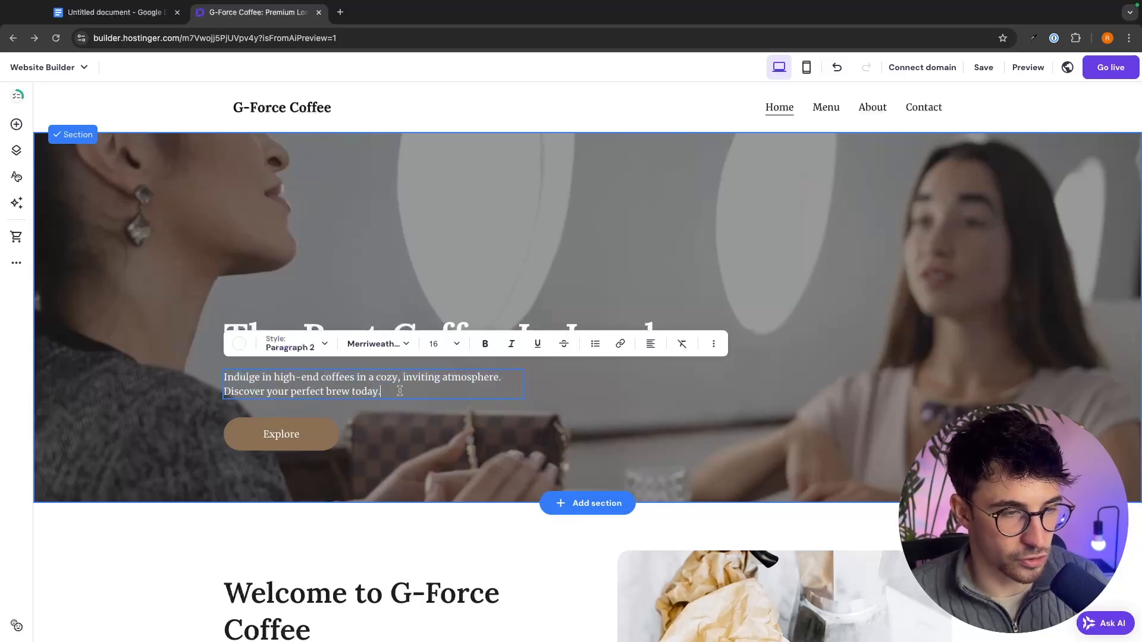
drag(398, 391, 224, 363)
click(164, 381)
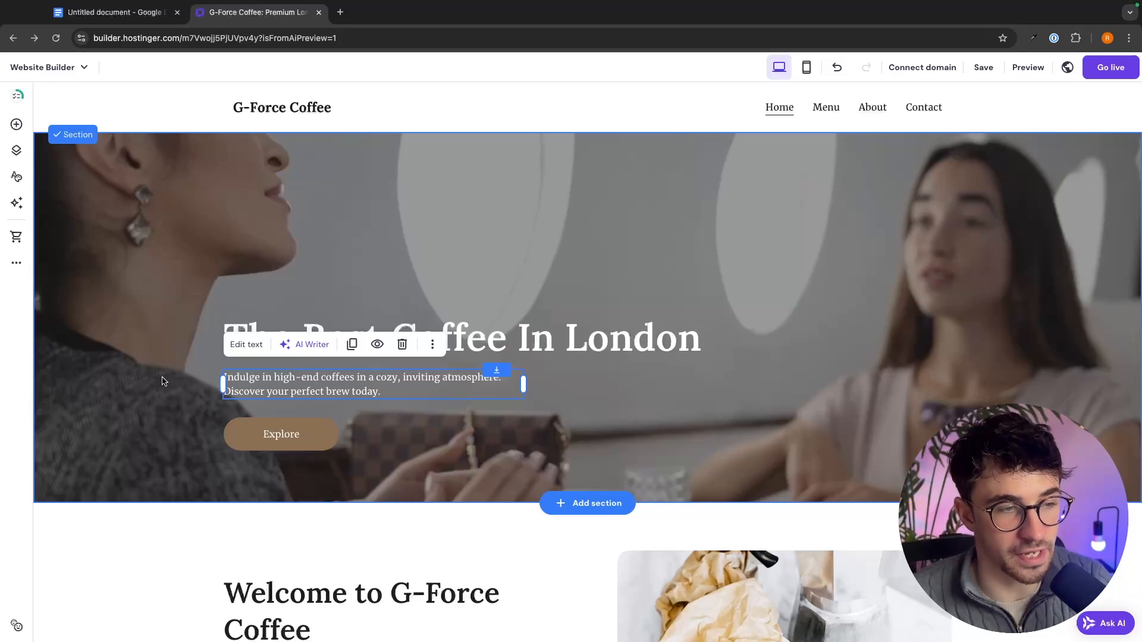
click(636, 484)
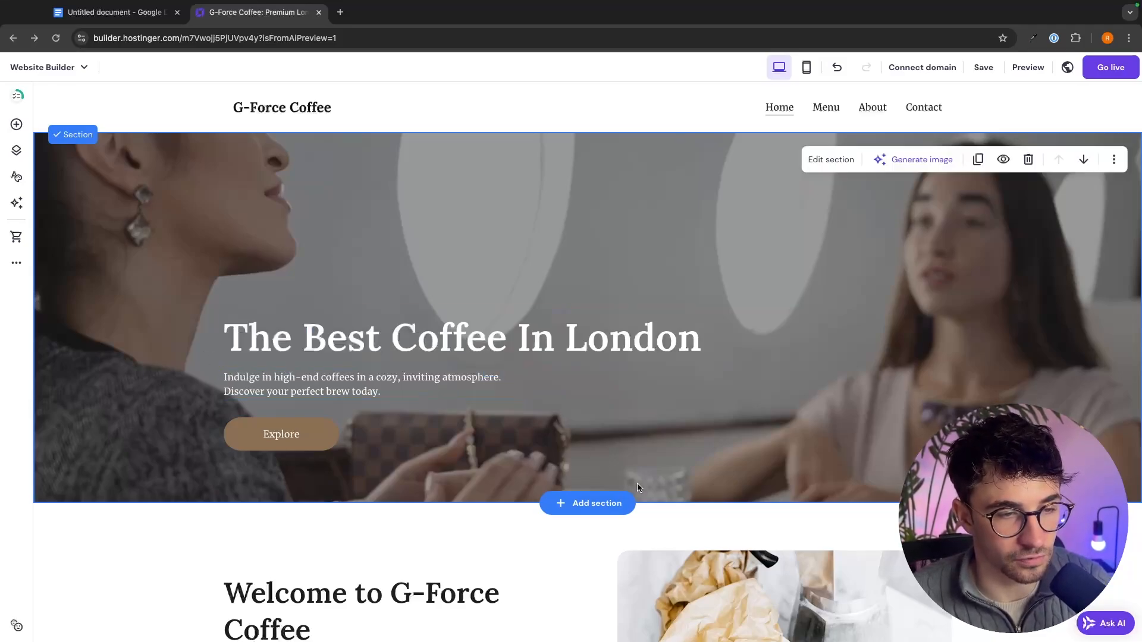
click(460, 387)
click(459, 387)
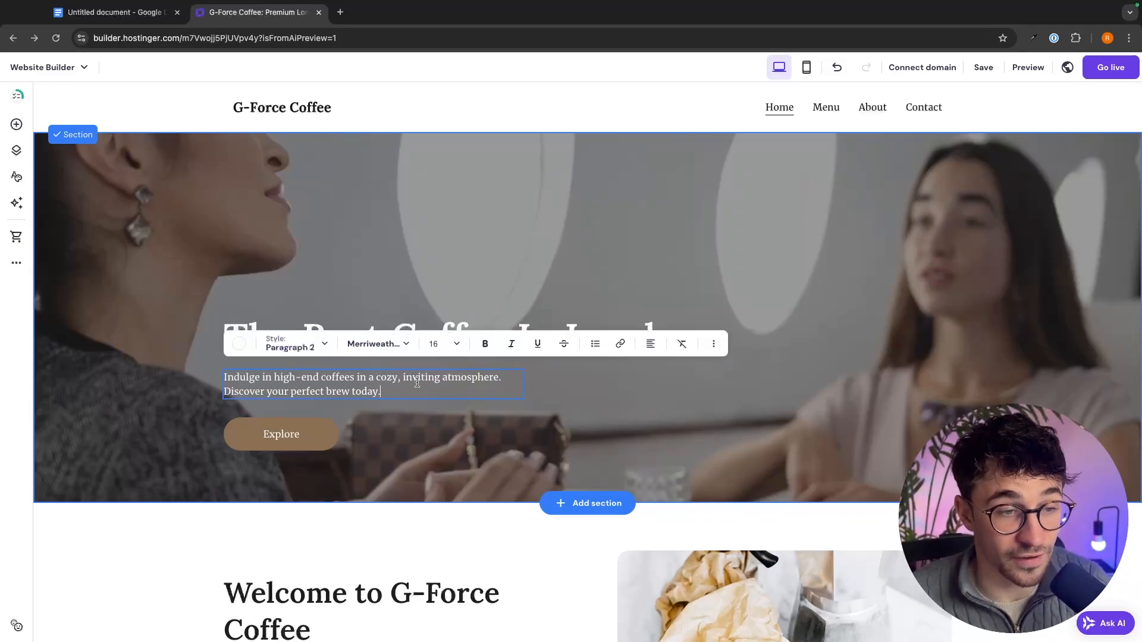
drag(459, 387, 248, 327)
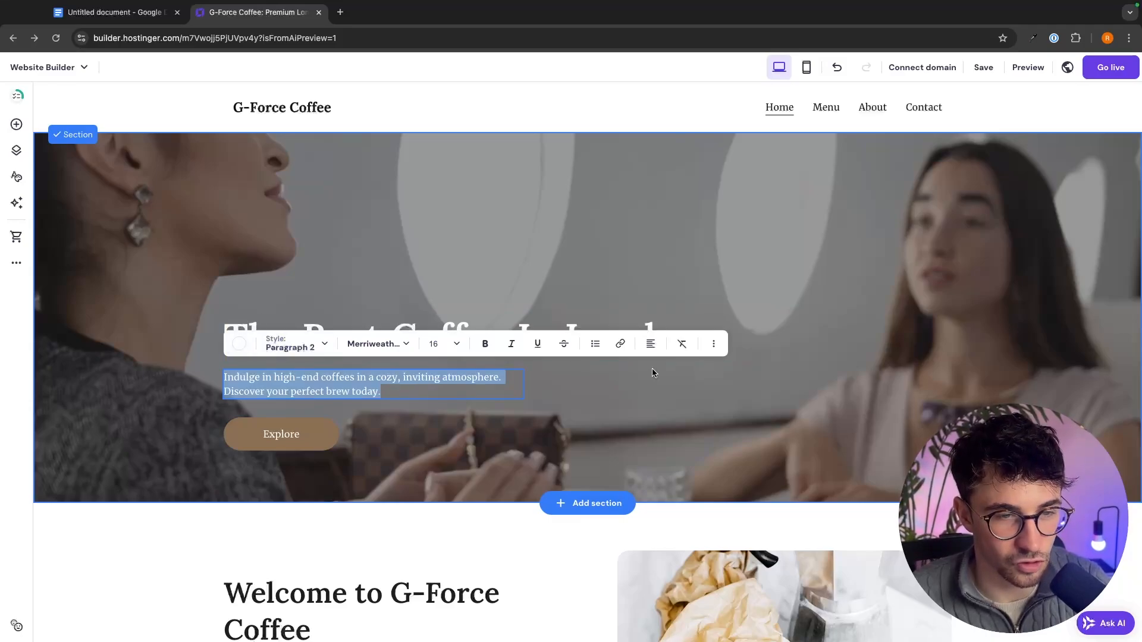
key(Escape)
click(447, 484)
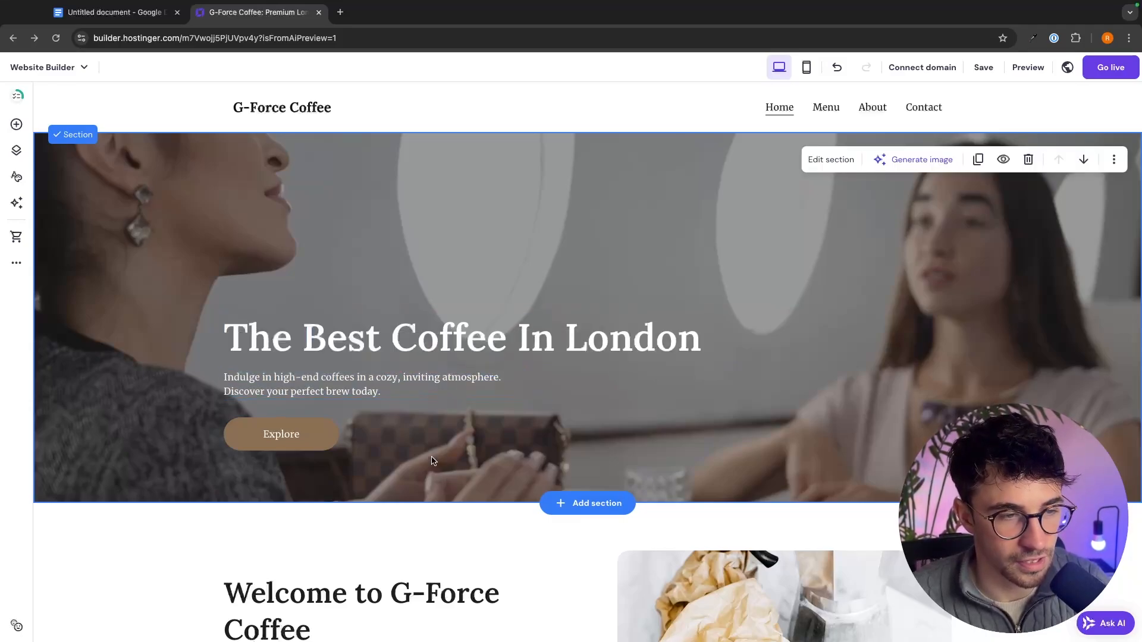
- Look at the AI Writer for the hero subtitle and close it without generating text
click(401, 389)
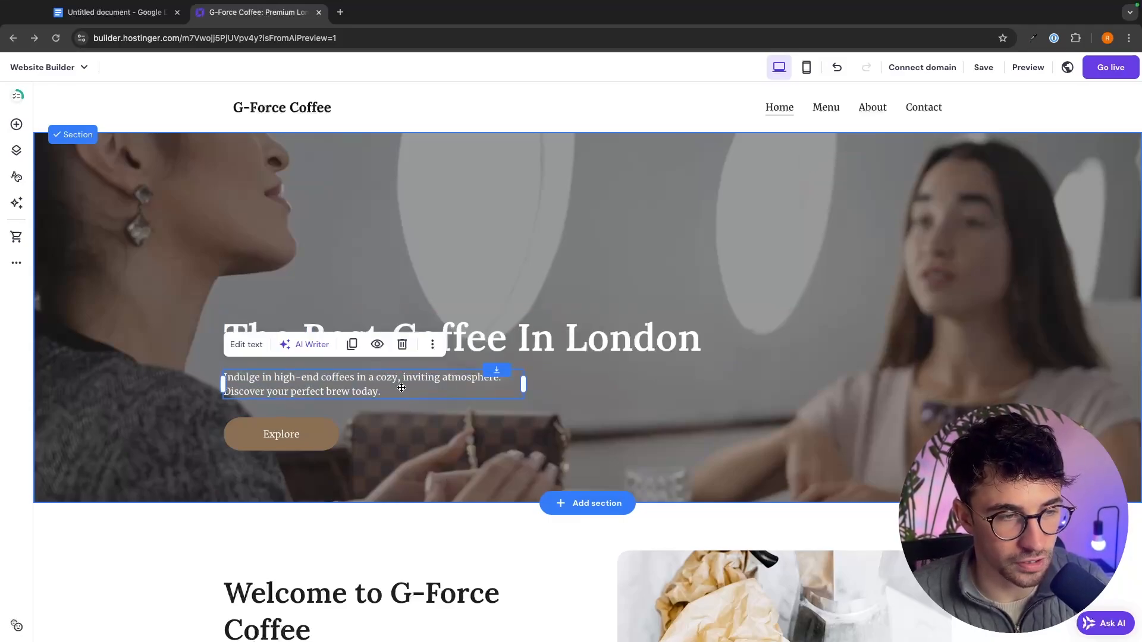
click(317, 348)
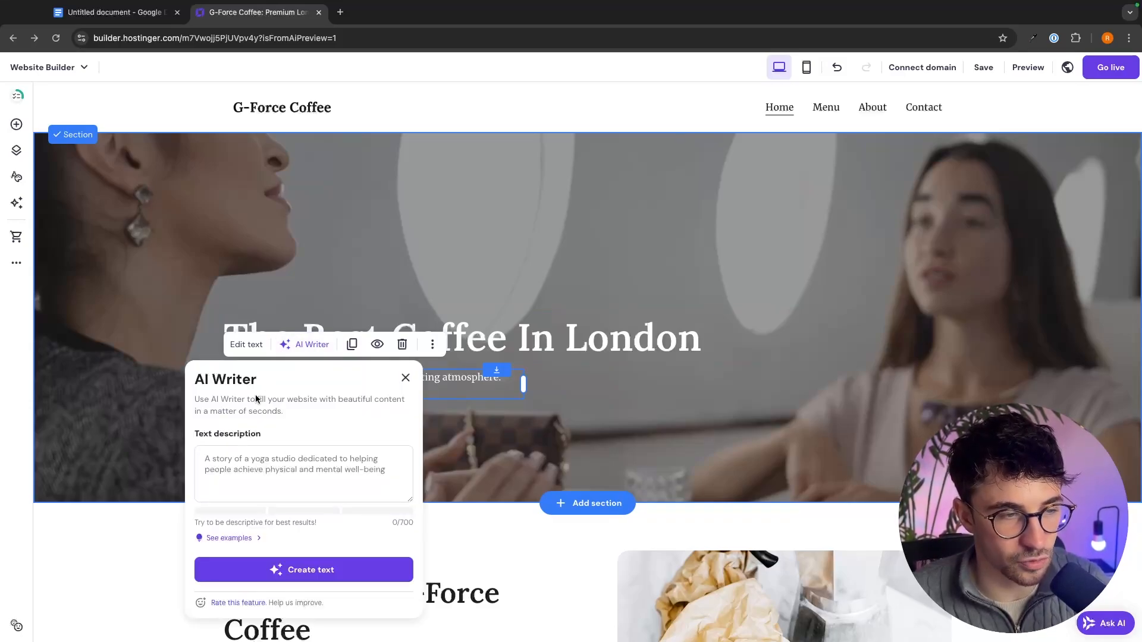
scroll(297, 429, down, 1)
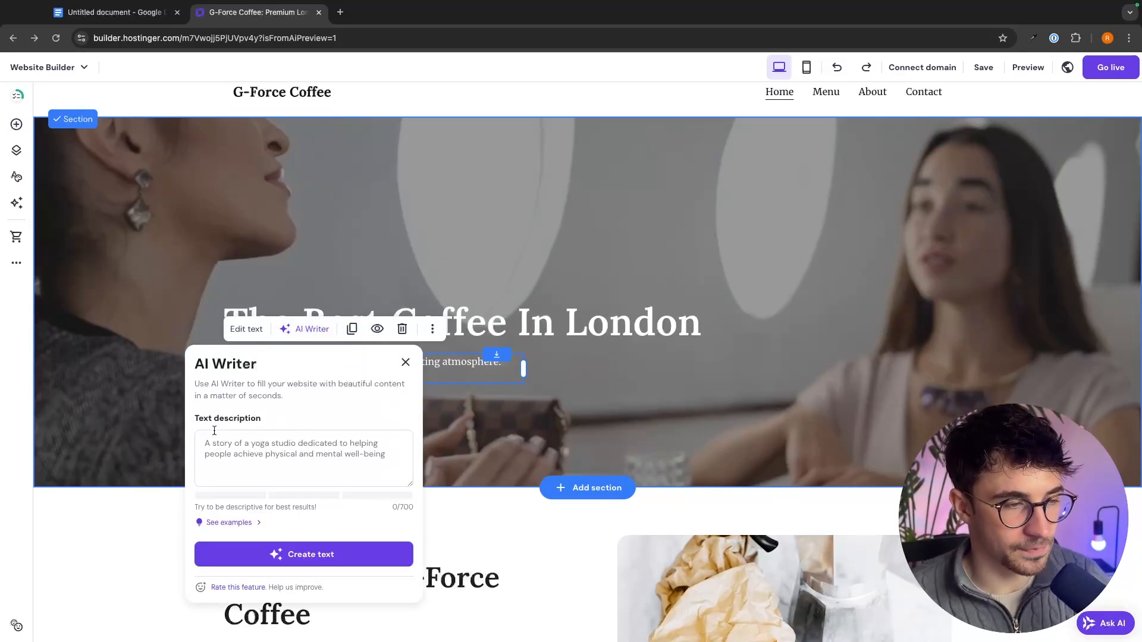
click(405, 363)
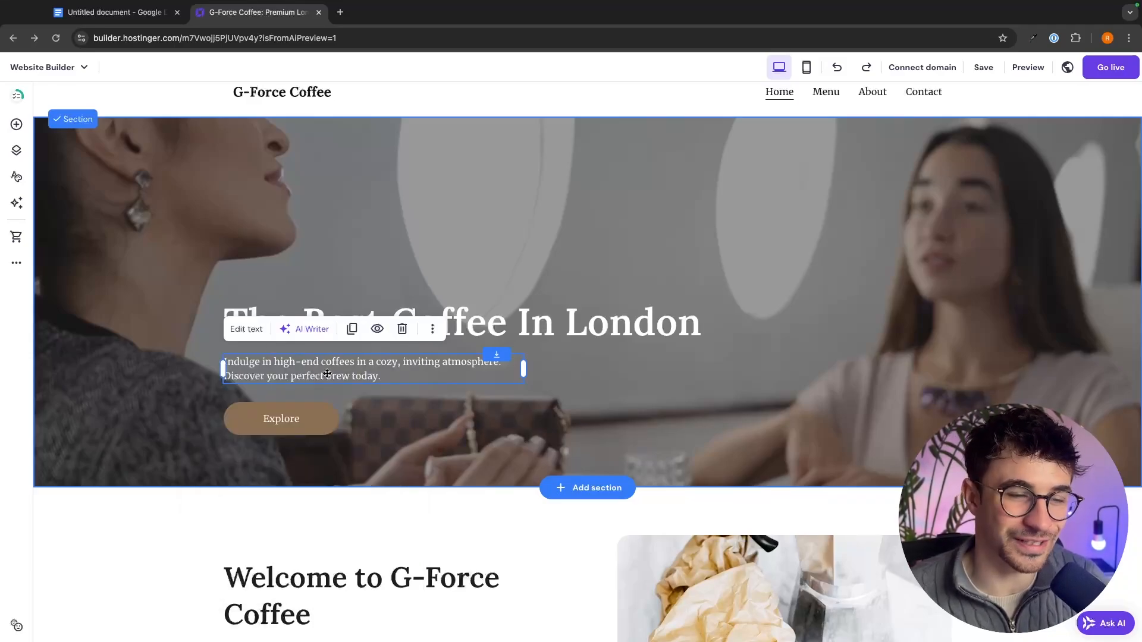
- Move the hero heading, its subtitle and the Explore button higher in the hero section, stacked in that order, and deselect them
scroll(336, 356, down, 4)
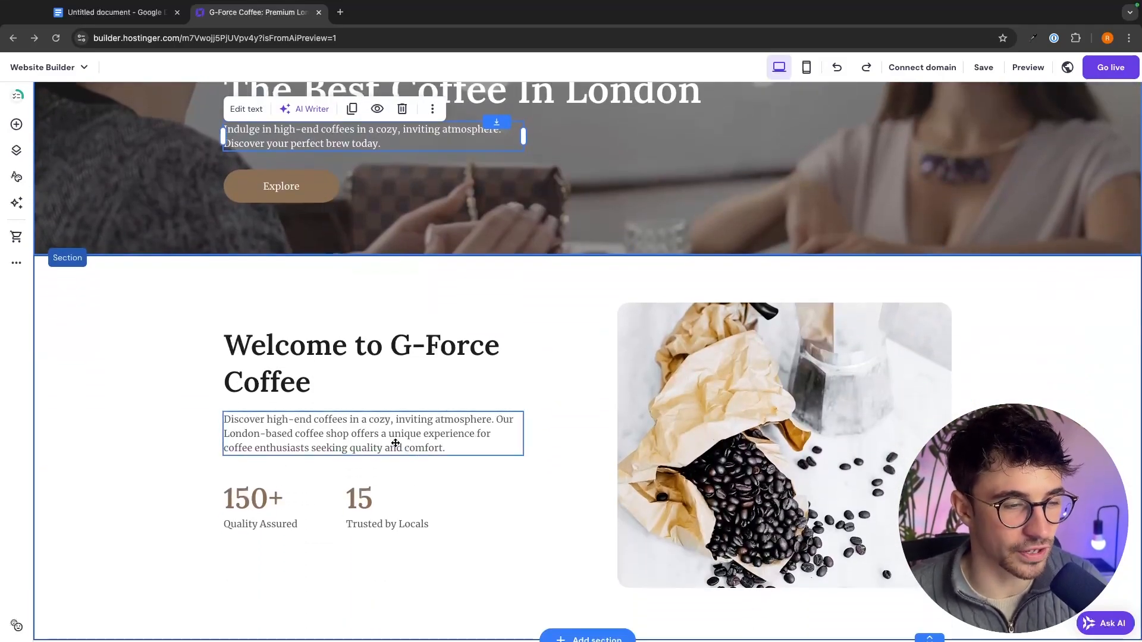
scroll(387, 422, up, 4)
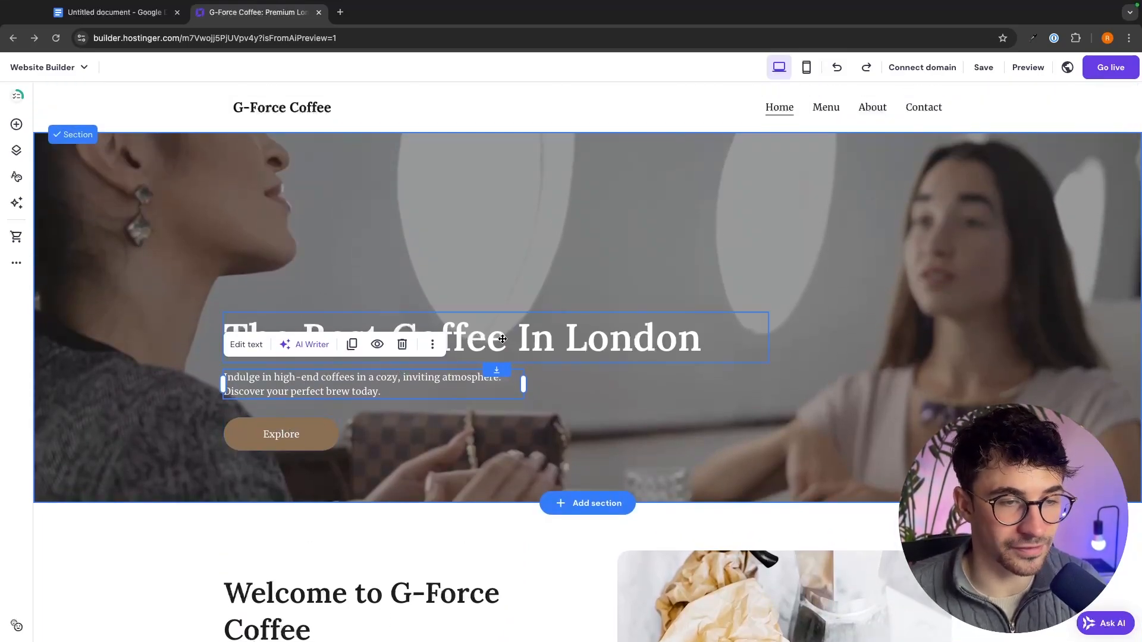
drag(502, 339, 502, 301)
drag(390, 376, 391, 339)
drag(311, 434, 313, 388)
click(502, 433)
scroll(502, 434, down, 1)
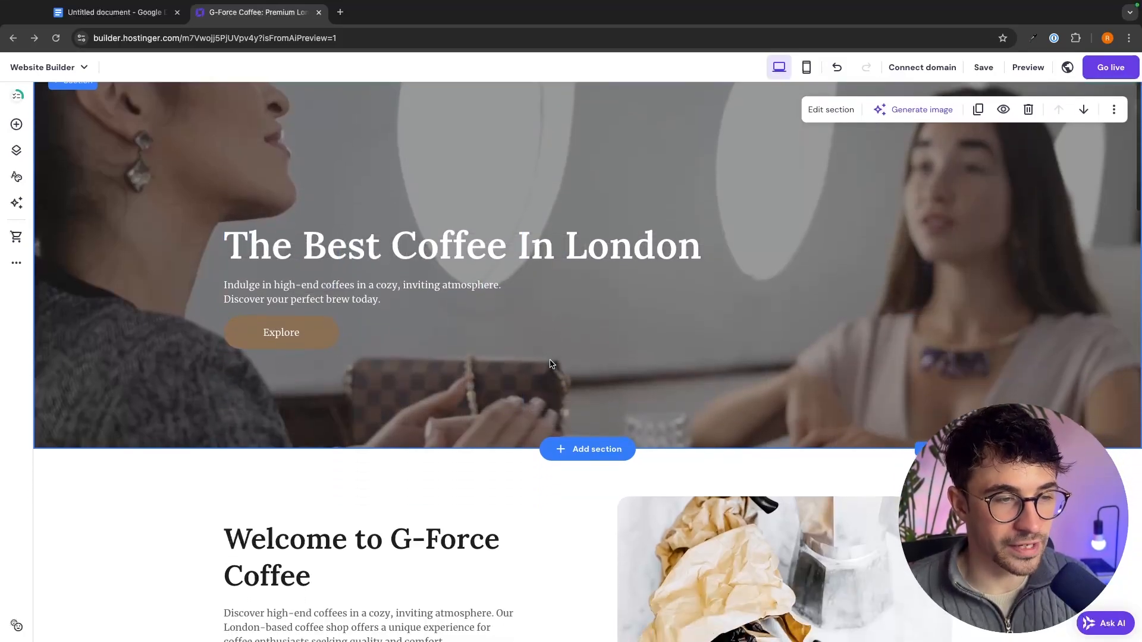
scroll(313, 330, down, 3)
click(775, 455)
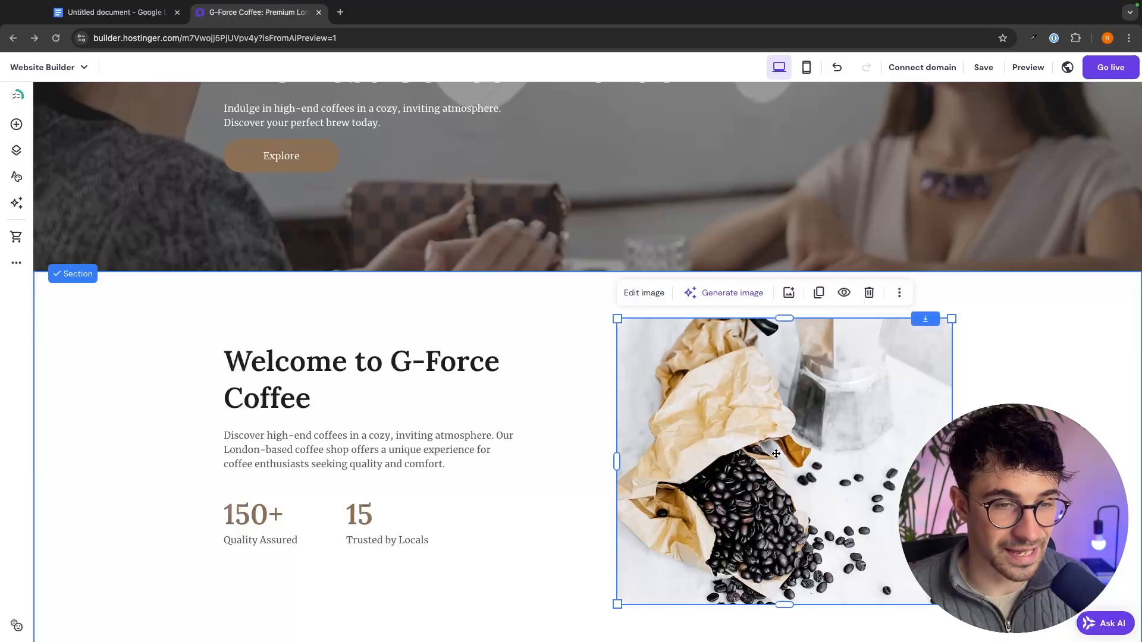
scroll(775, 455, up, 3)
click(272, 352)
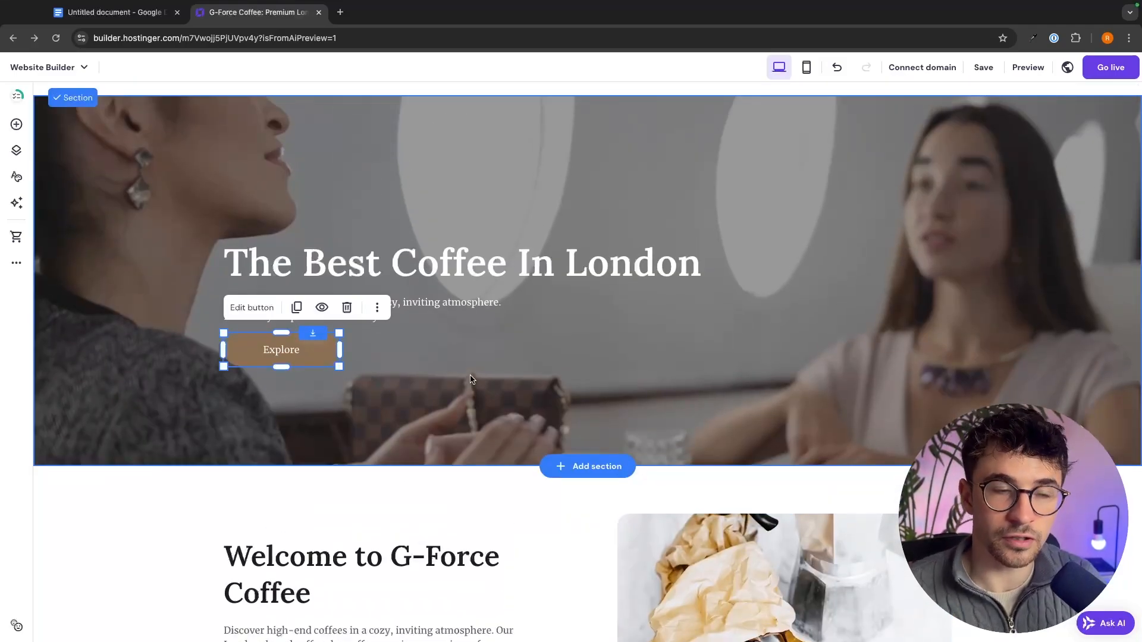
click(448, 358)
- Change the text of the hero's Explore button to Treat Yourself
click(297, 361)
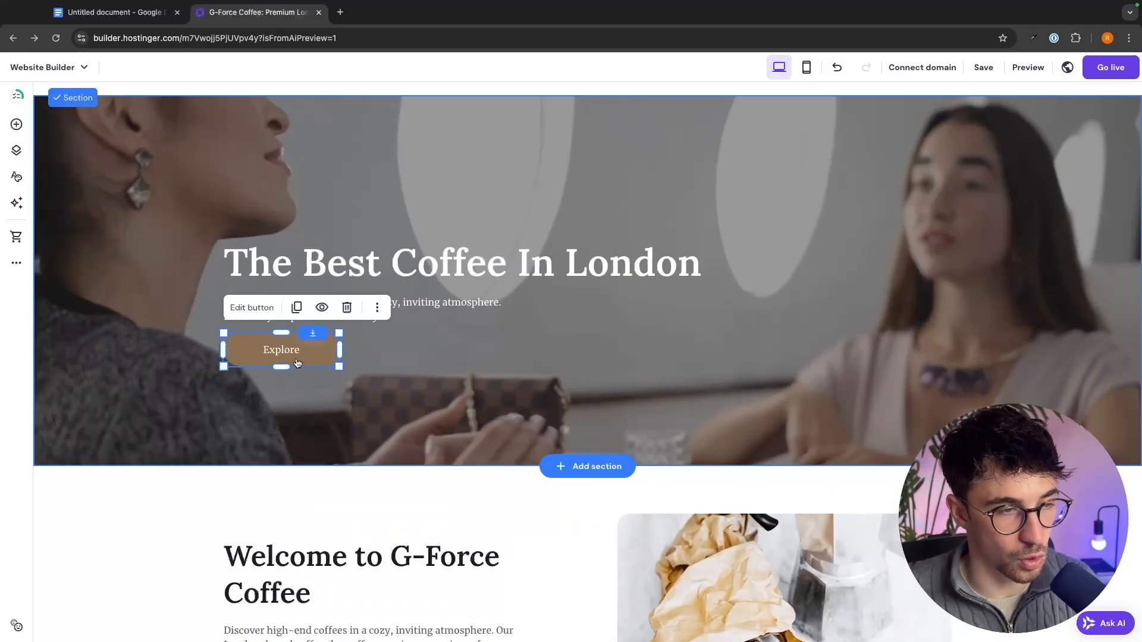
click(257, 317)
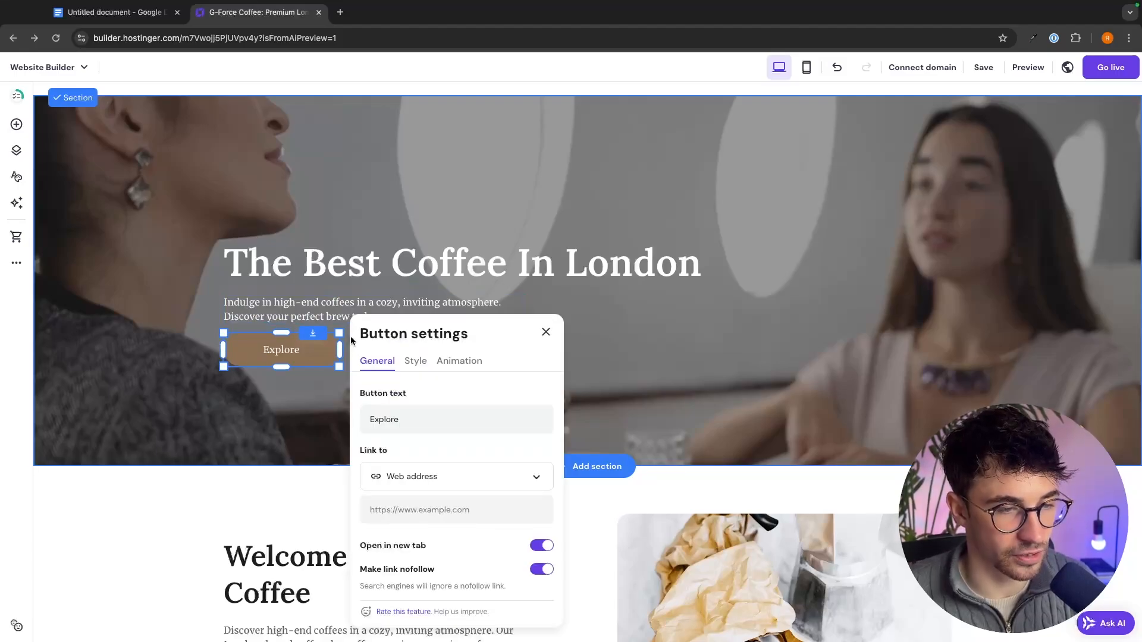
scroll(367, 341, down, 2)
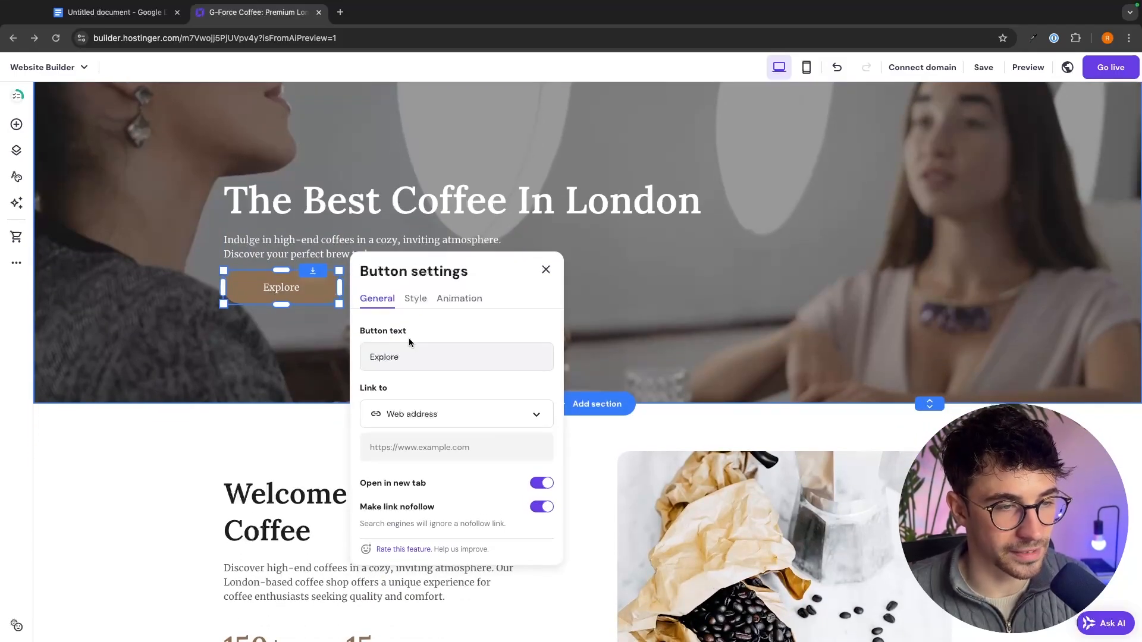
click(418, 362)
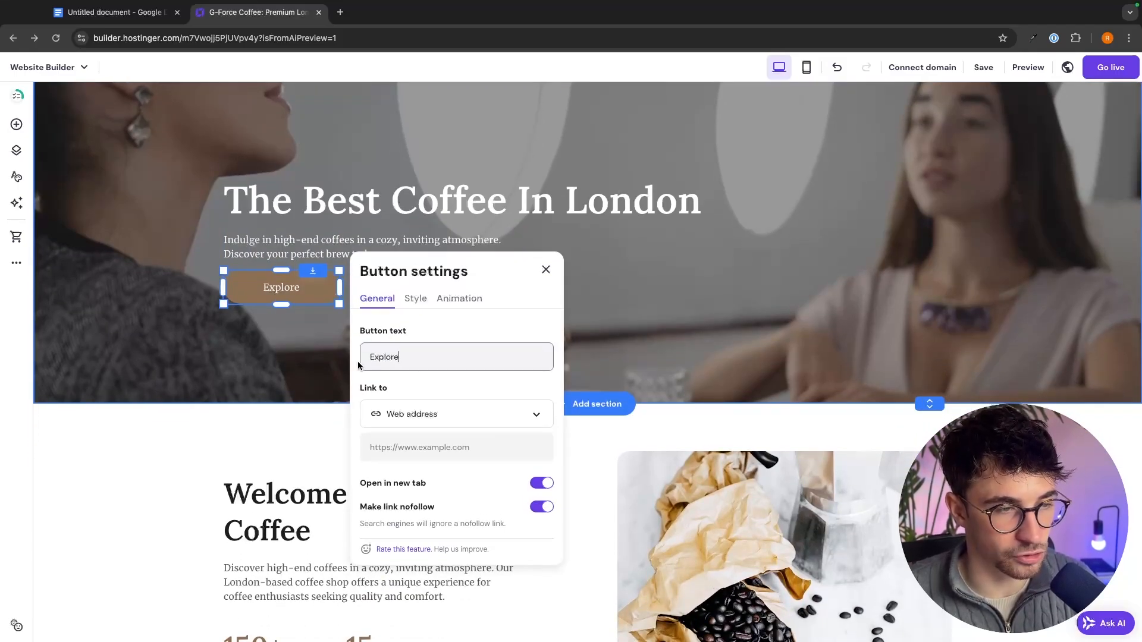
double_click(418, 357)
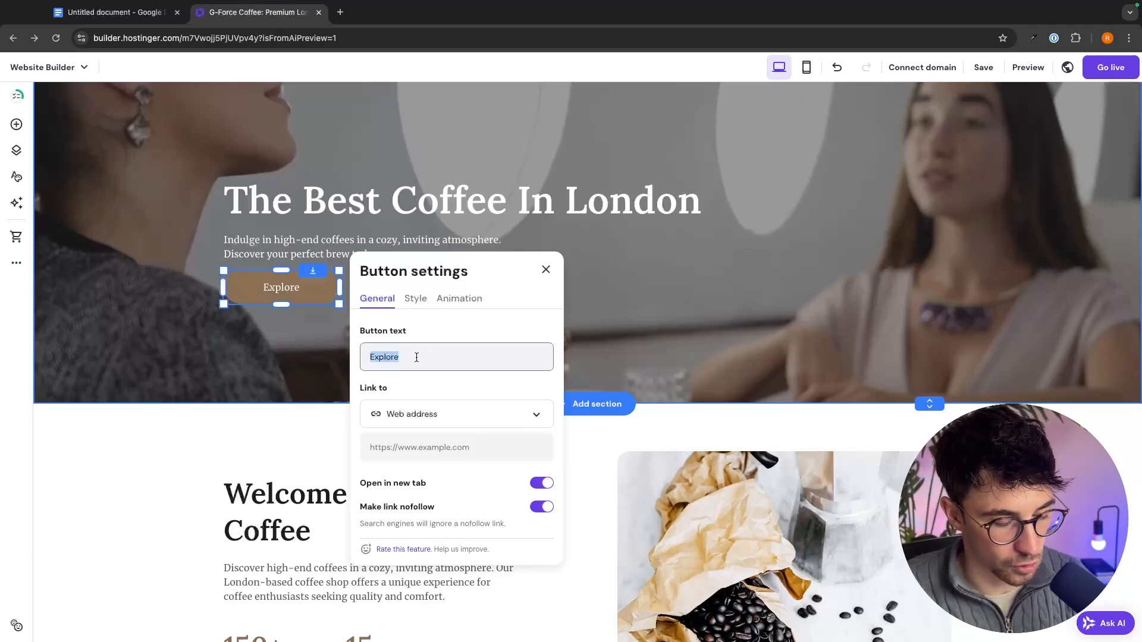
text(Treat Yourself)
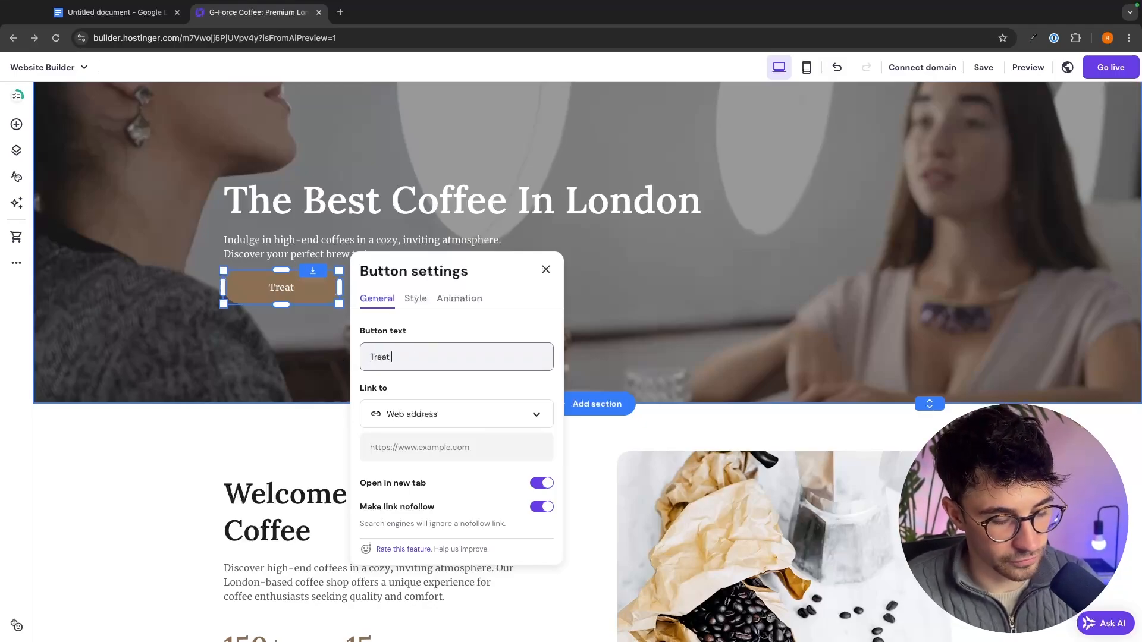
- Set the Treat Yourself button's link type to Page and review the other available link types
scroll(376, 348, down, 1)
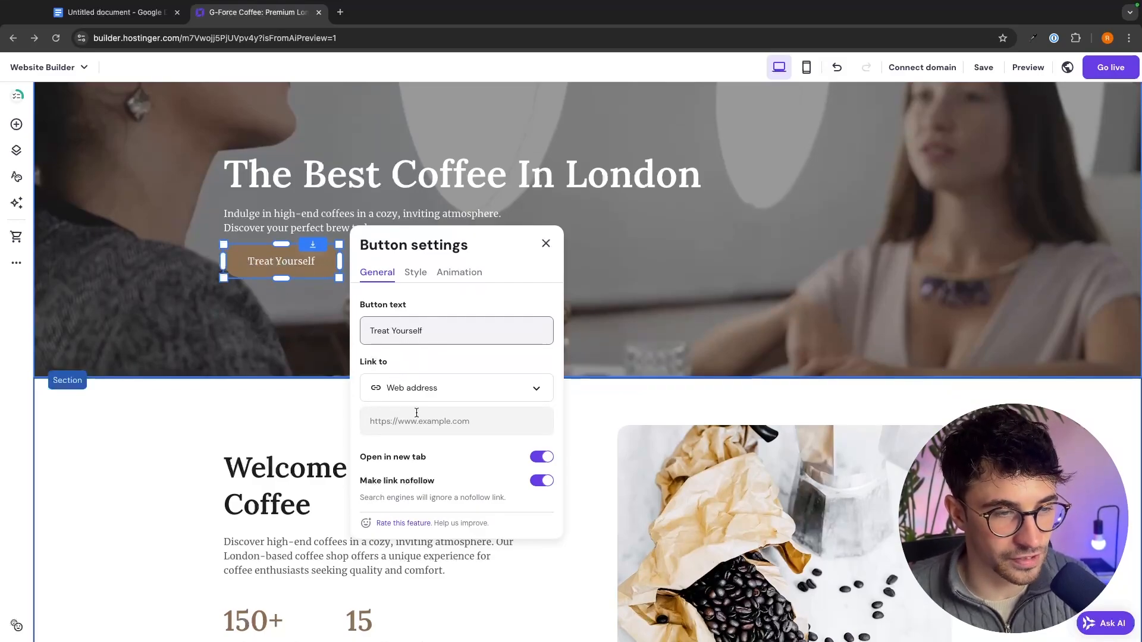
click(396, 386)
click(396, 418)
click(395, 388)
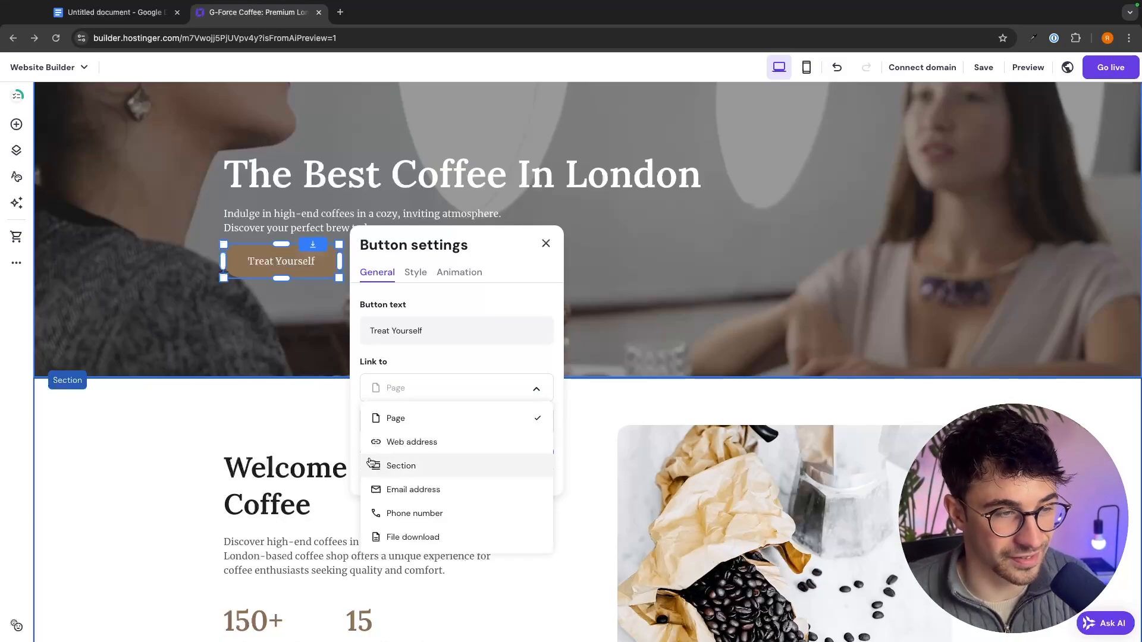
scroll(208, 423, down, 2)
scroll(205, 293, down, 1)
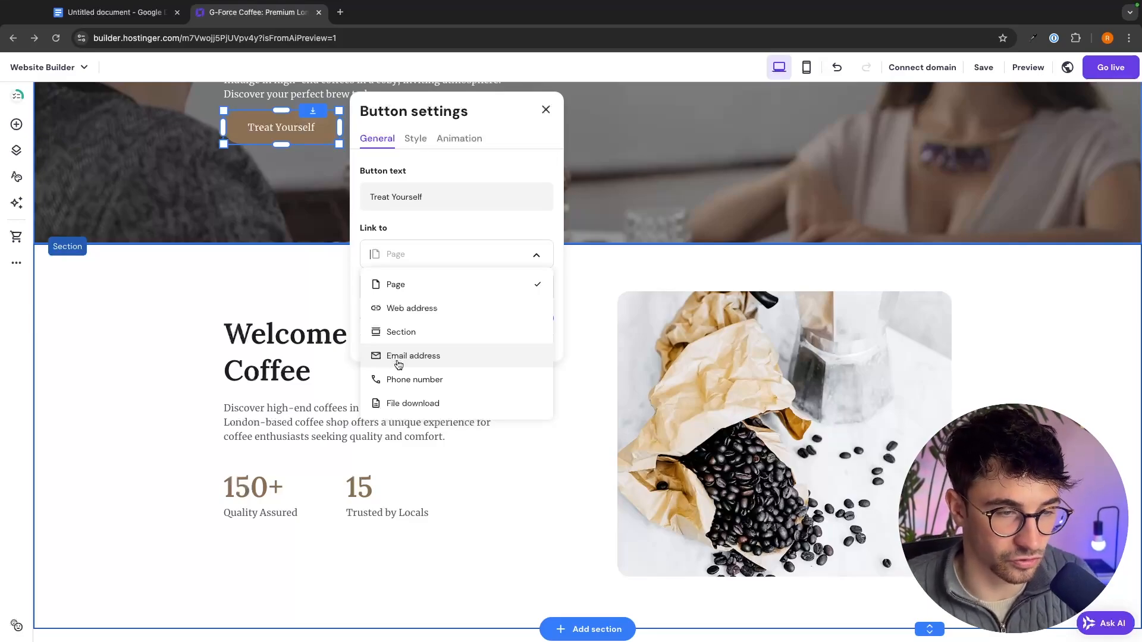
click(449, 224)
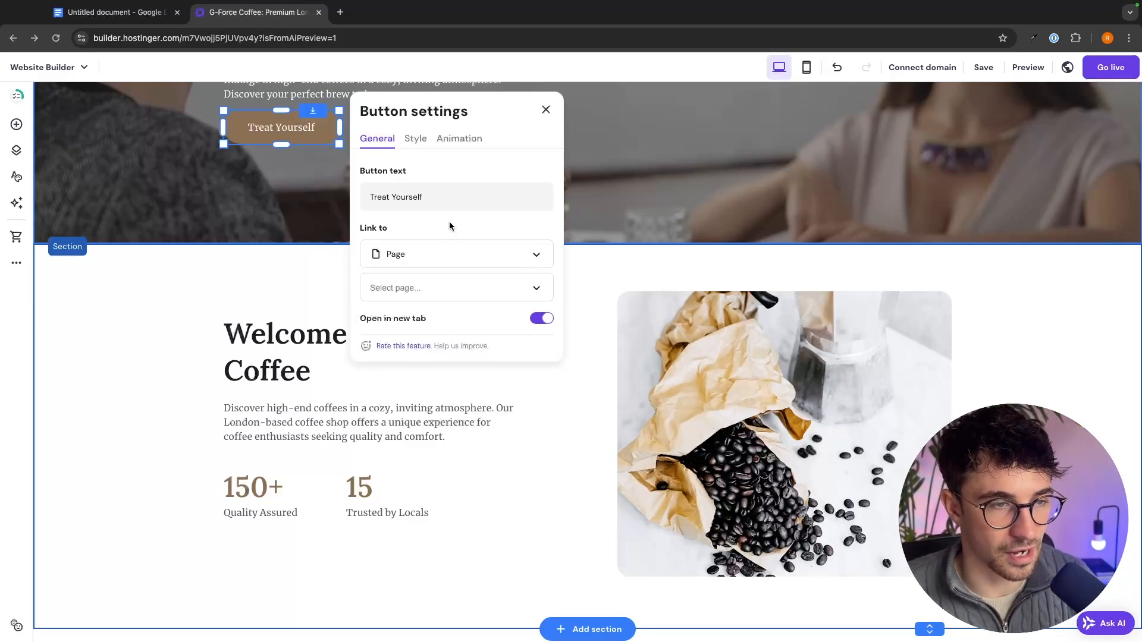
- Increase the text size of the Treat Yourself button to 19
scroll(448, 221, up, 2)
click(416, 219)
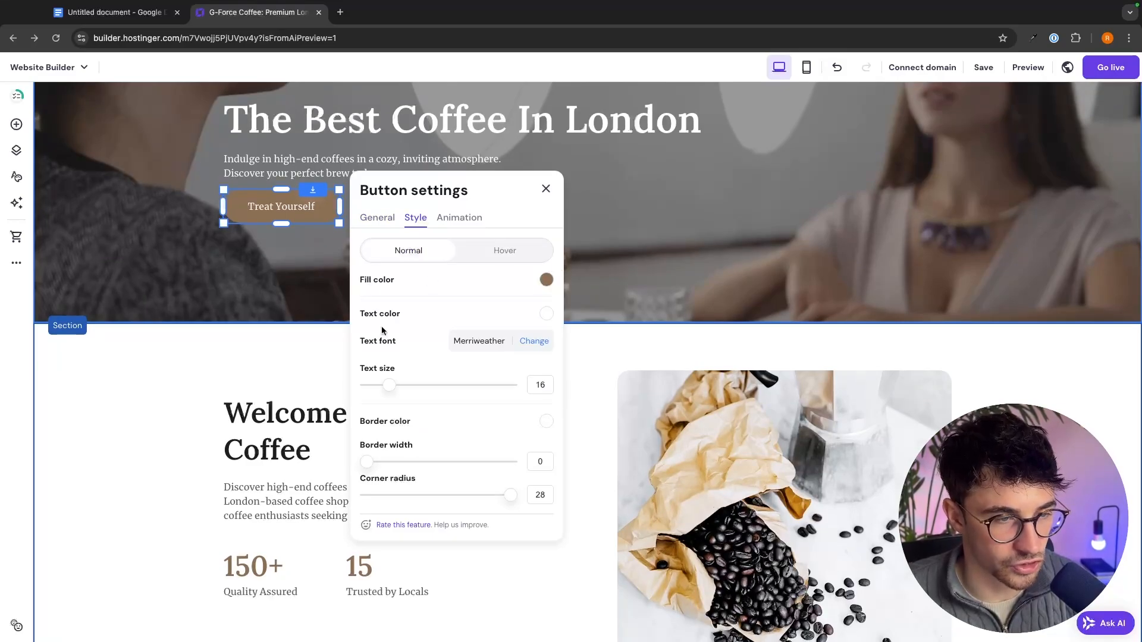
mouse_move(389, 384)
mouse_down()
mouse_move(448, 385)
mouse_move(400, 384)
mouse_up()
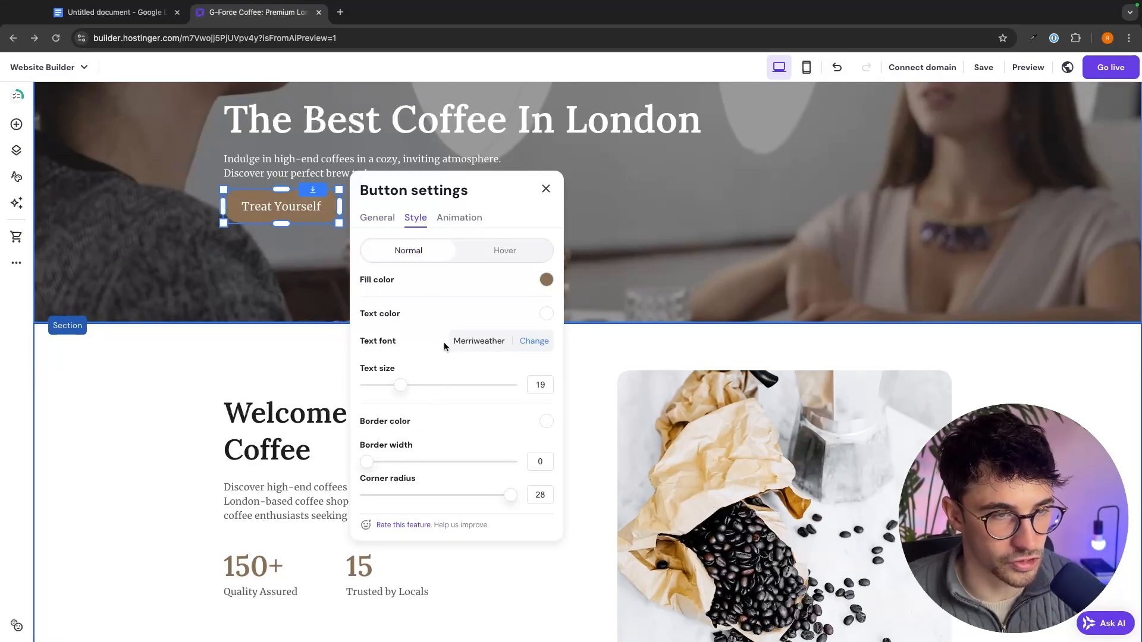
- Try the Fade animation on the Treat Yourself button and apply Scale instead
click(451, 226)
click(512, 265)
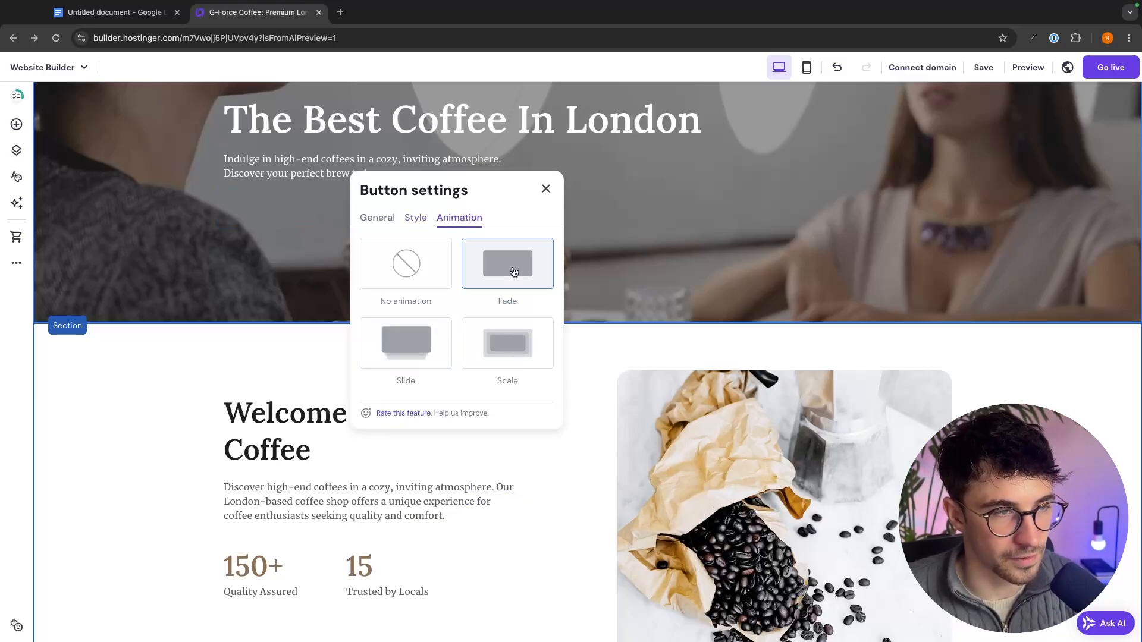
click(503, 325)
scroll(574, 248, up, 2)
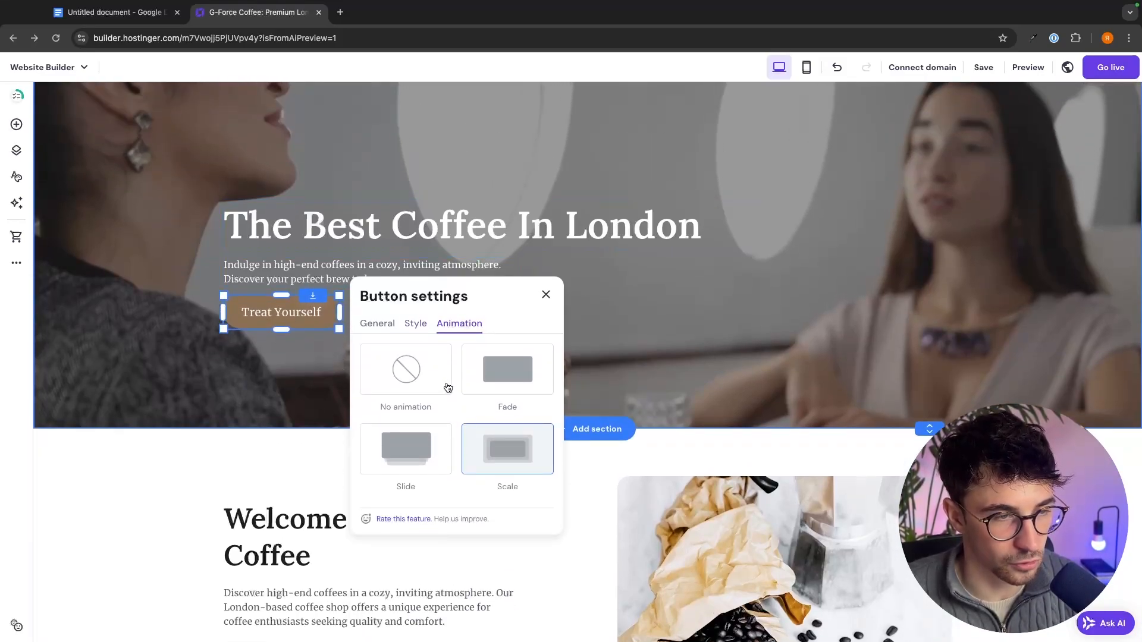
- Inspect the welcome section's heading text and the settings of its coffee beans image
scroll(496, 263, down, 4)
scroll(496, 267, down, 1)
click(306, 283)
click(323, 286)
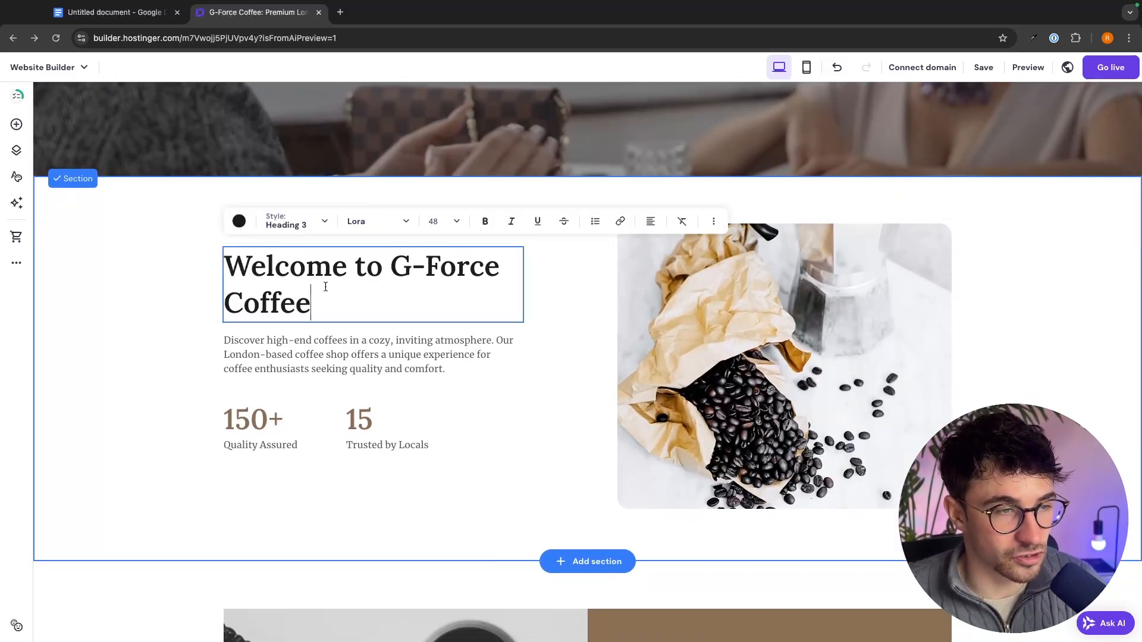
drag(323, 286, 268, 264)
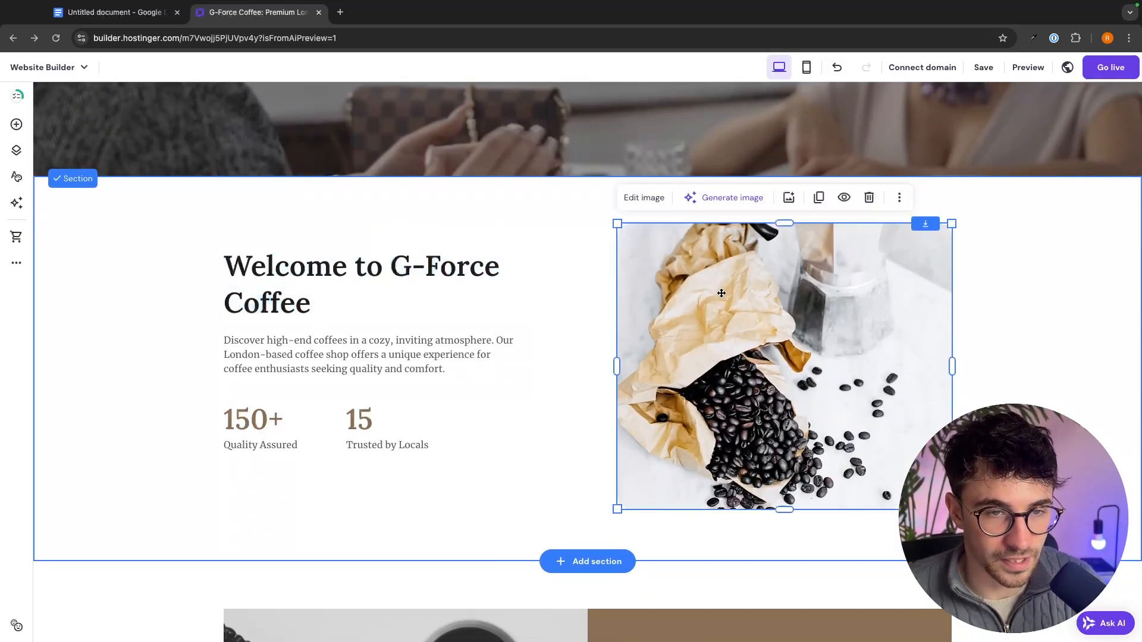
click(644, 200)
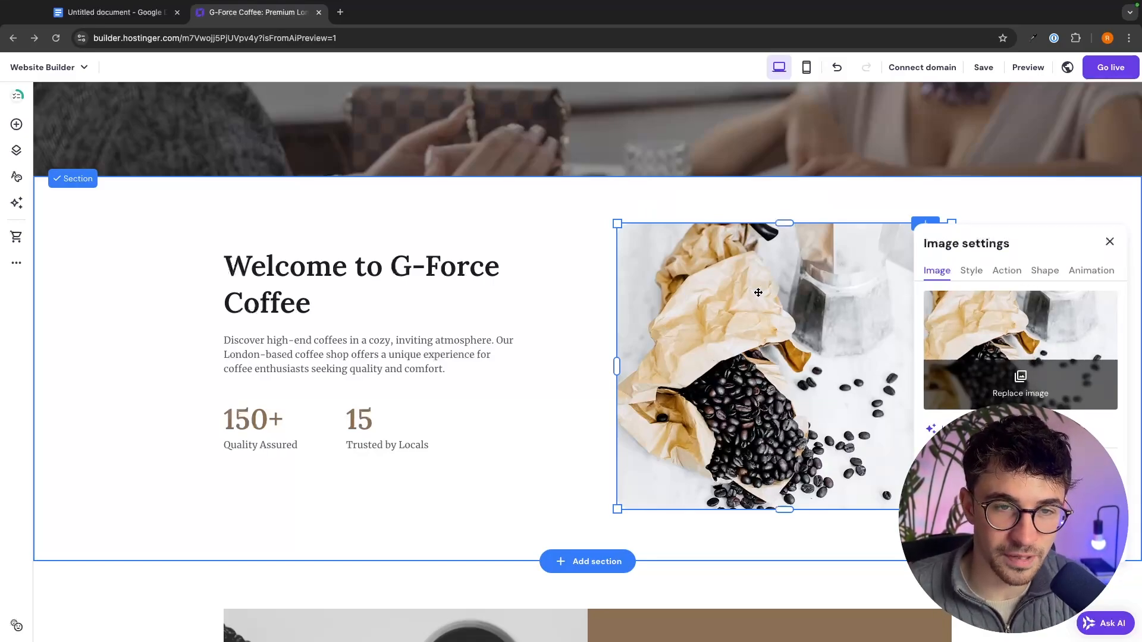
click(1109, 241)
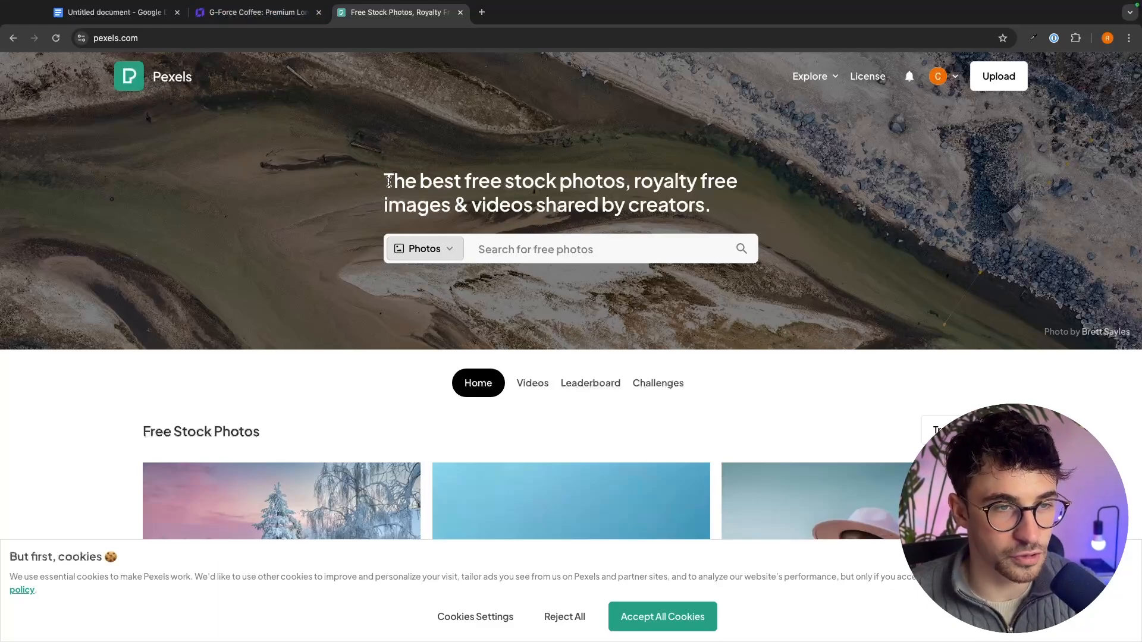
- Search Pexels for coffee photos and download the portrait photo of a latte in a black cup
drag(389, 182, 722, 211)
click(725, 210)
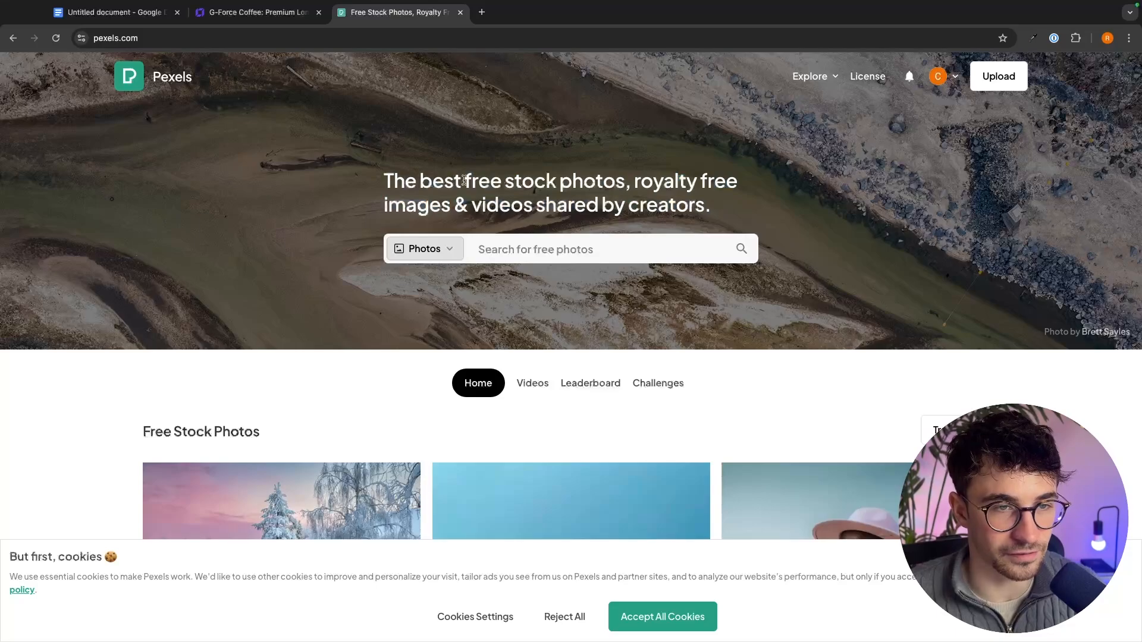
click(506, 249)
text(coffee)
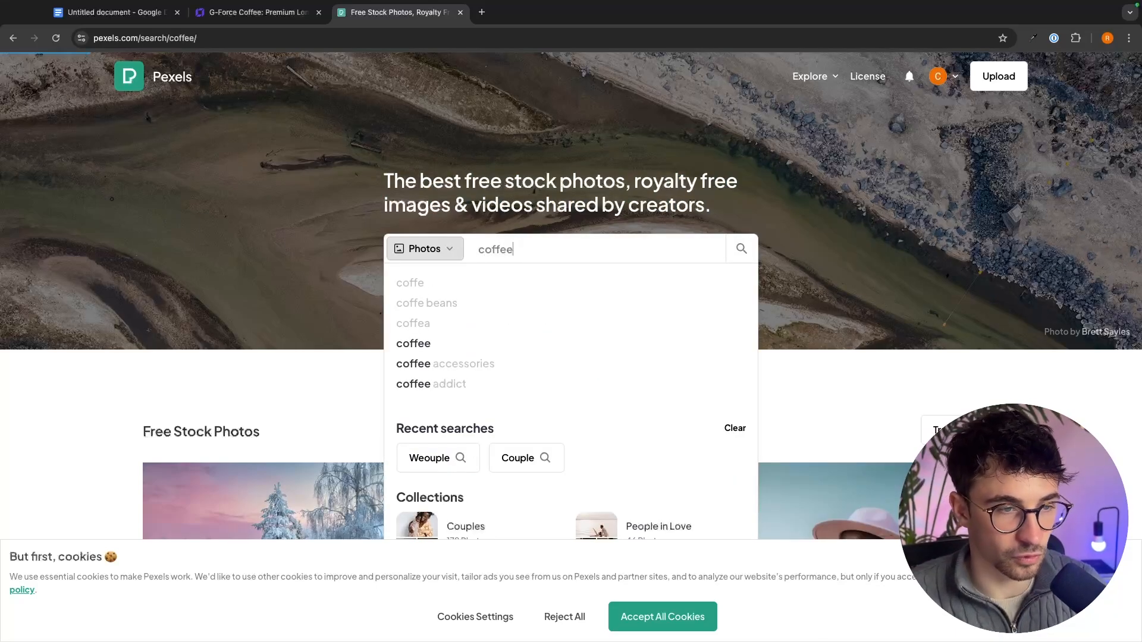
scroll(507, 265, down, 1)
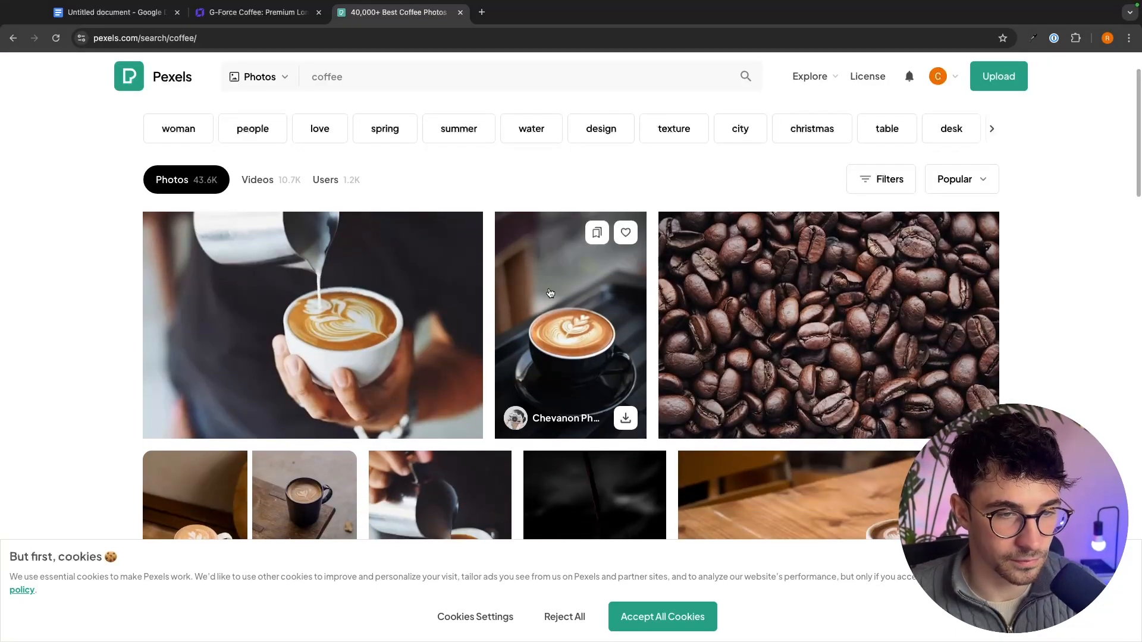
click(626, 415)
- Back in the website builder, upload the downloaded latte photo and replace the welcome section's image with it
key(ctrl+shift+Tab)
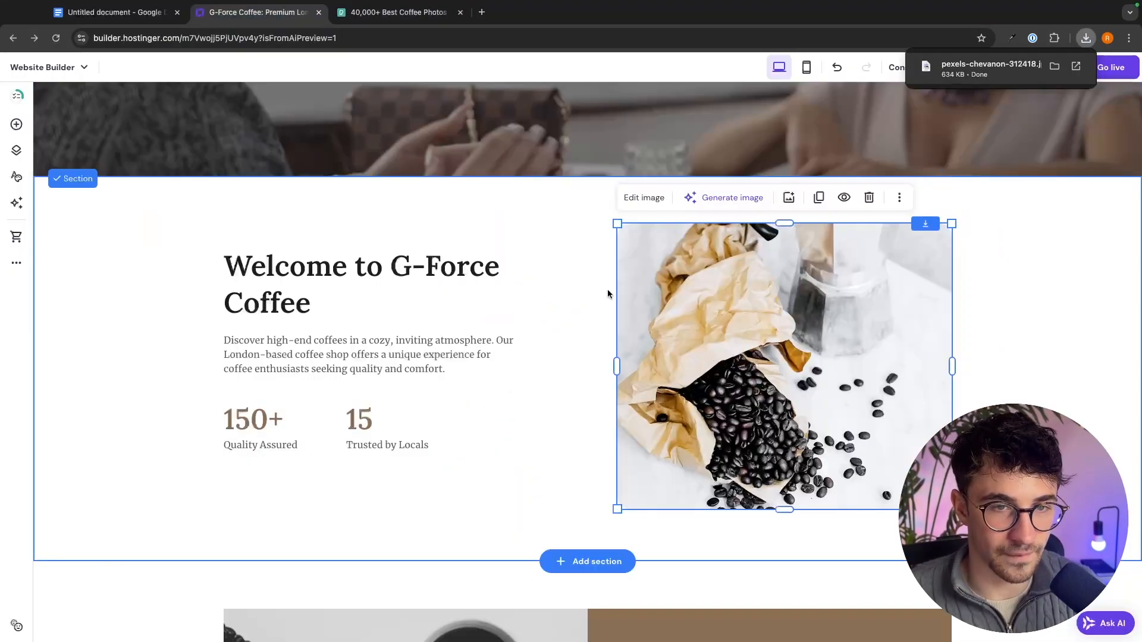
click(643, 198)
click(1038, 385)
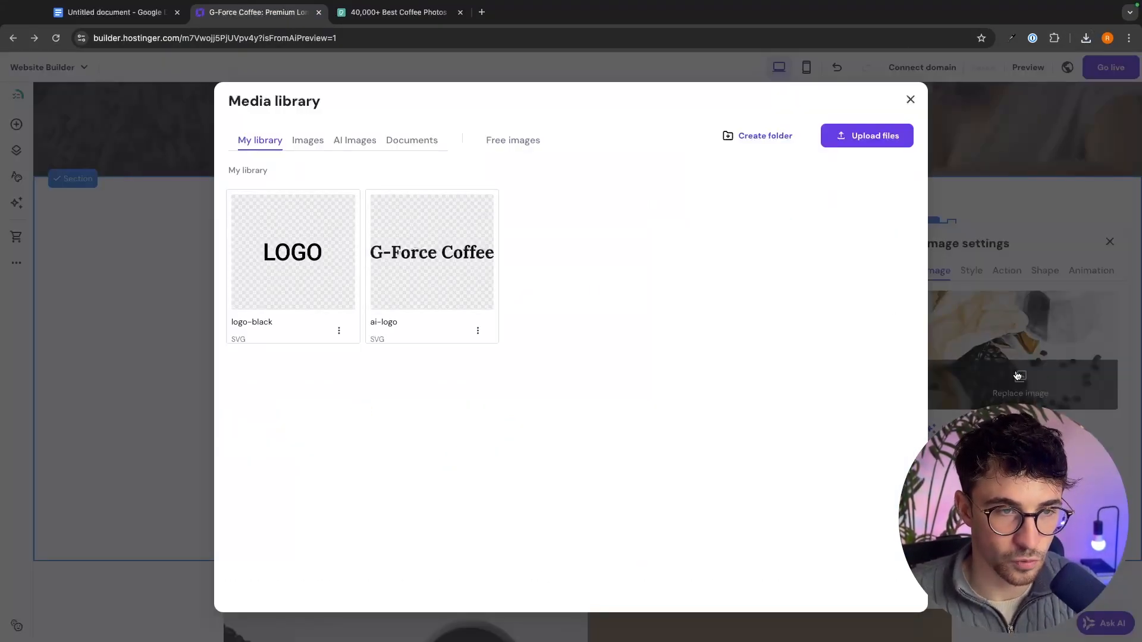
click(603, 182)
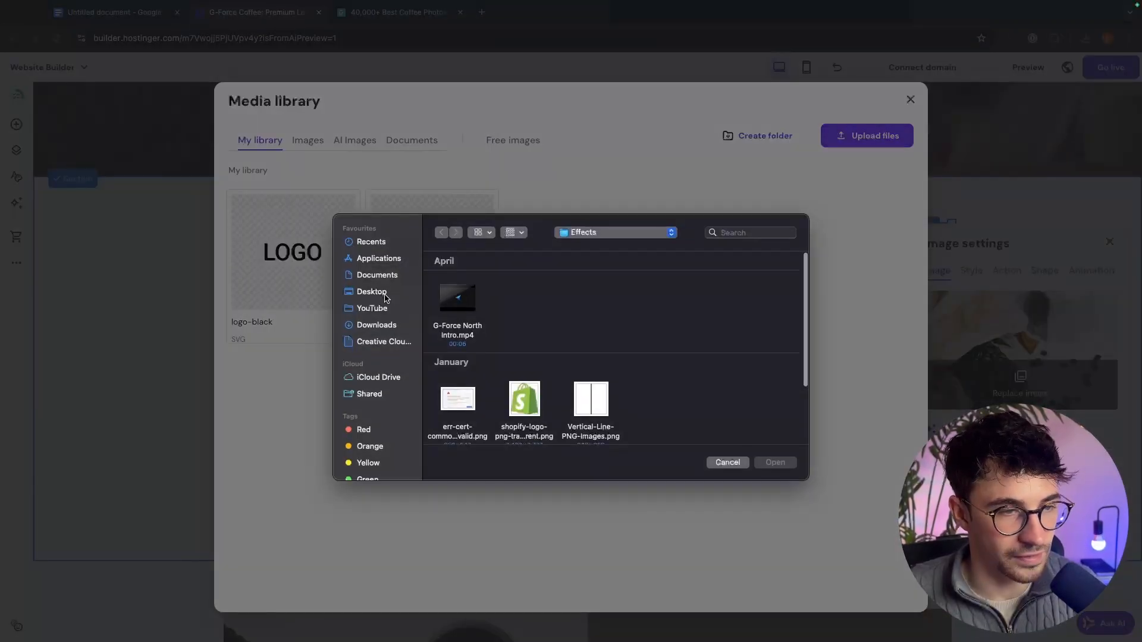
click(378, 326)
double_click(458, 300)
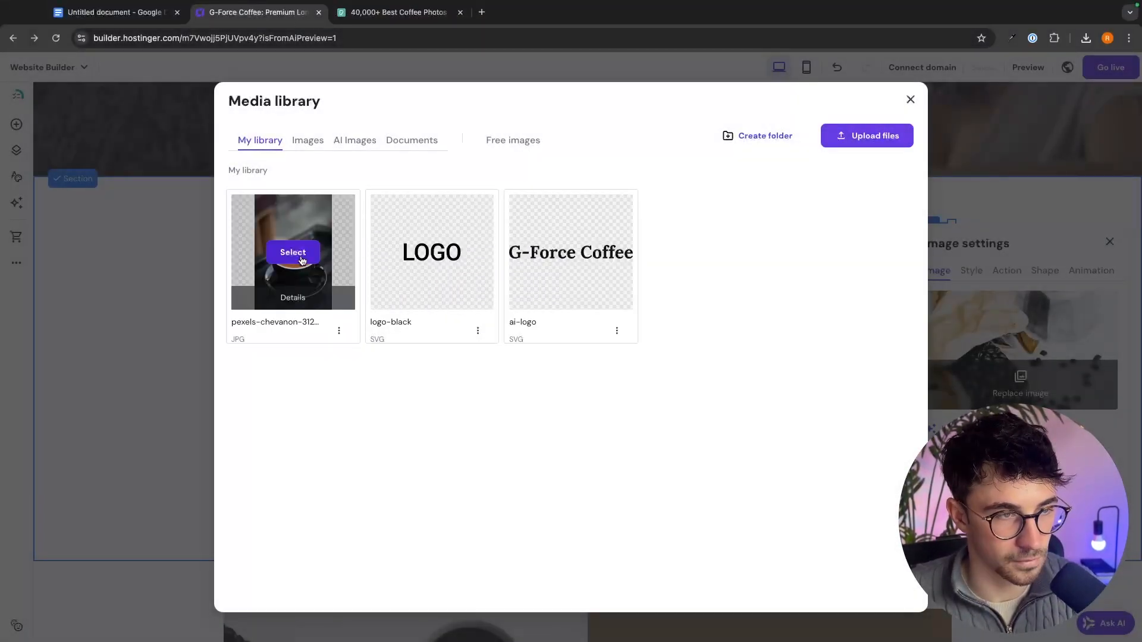
click(293, 252)
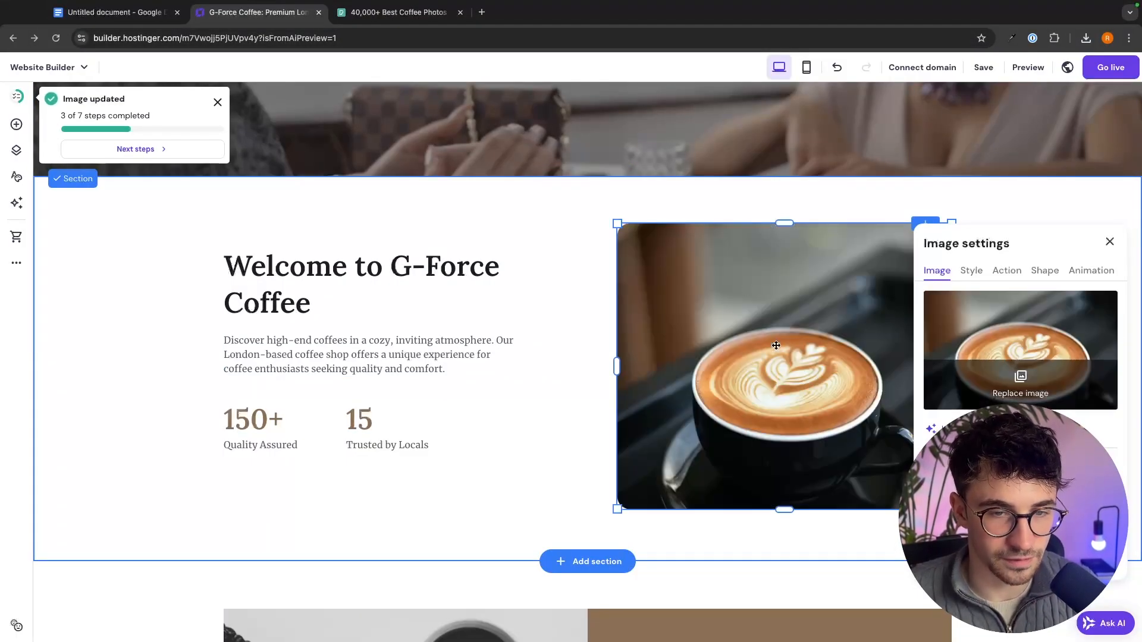
click(1008, 198)
- Open the AI image generator for the welcome section's image, review the image styles and keep Enhance
click(822, 302)
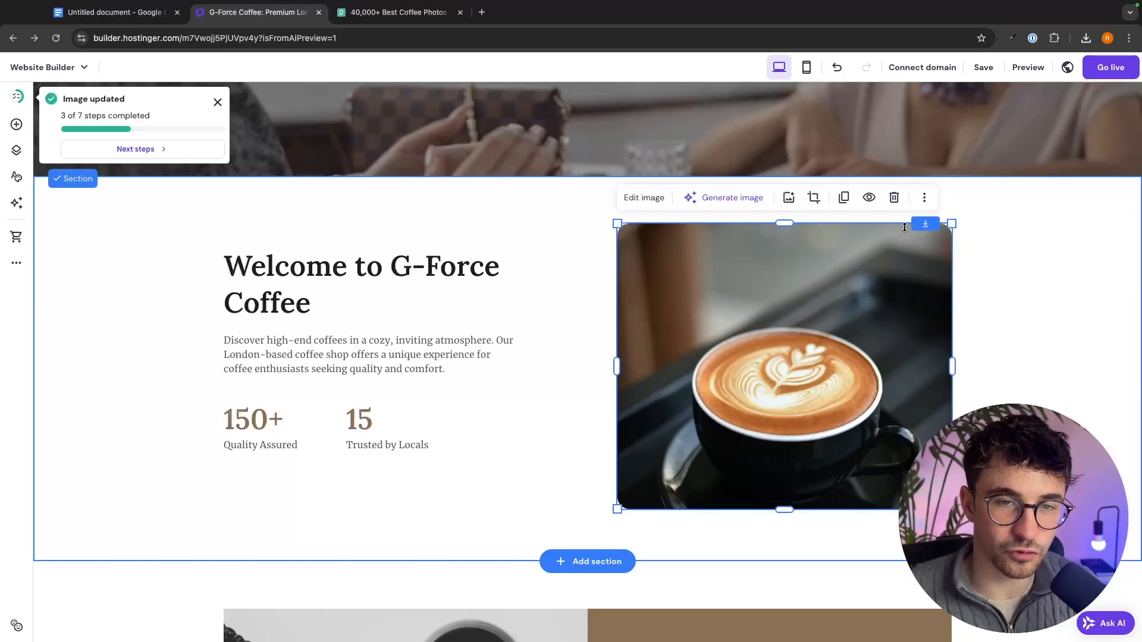
click(741, 208)
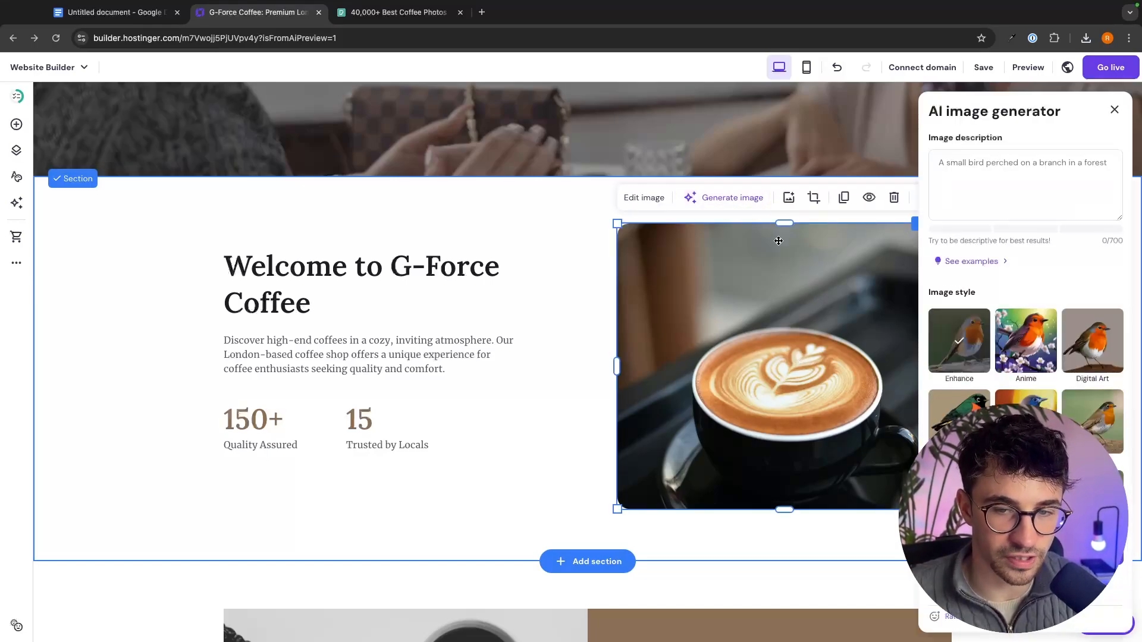
scroll(1011, 333, down, 3)
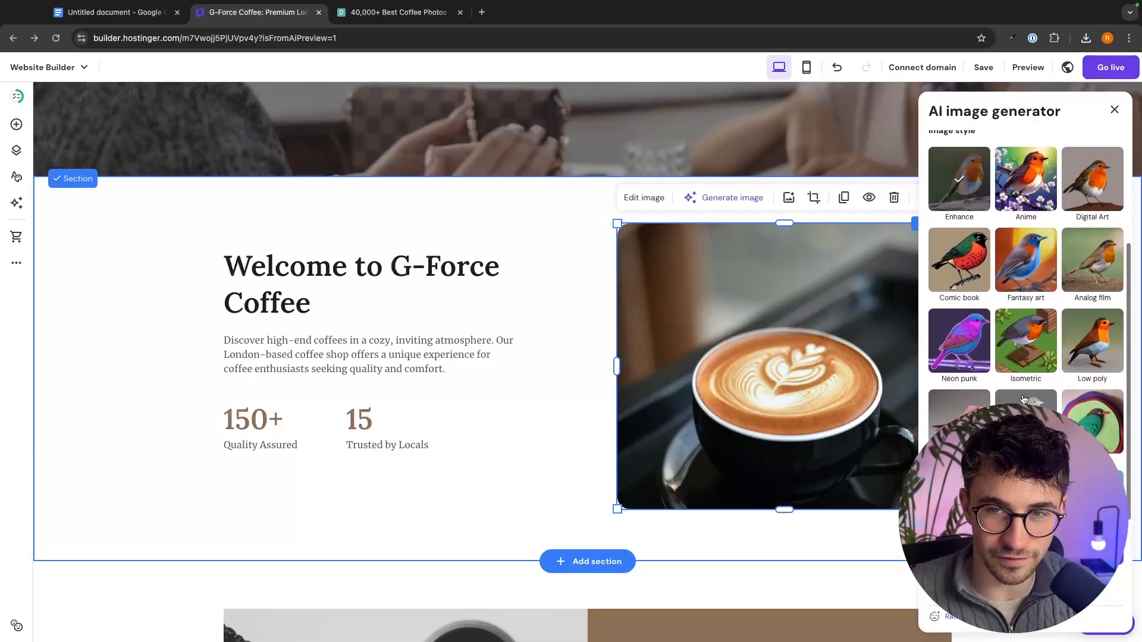
scroll(1038, 373, up, 1)
click(1077, 308)
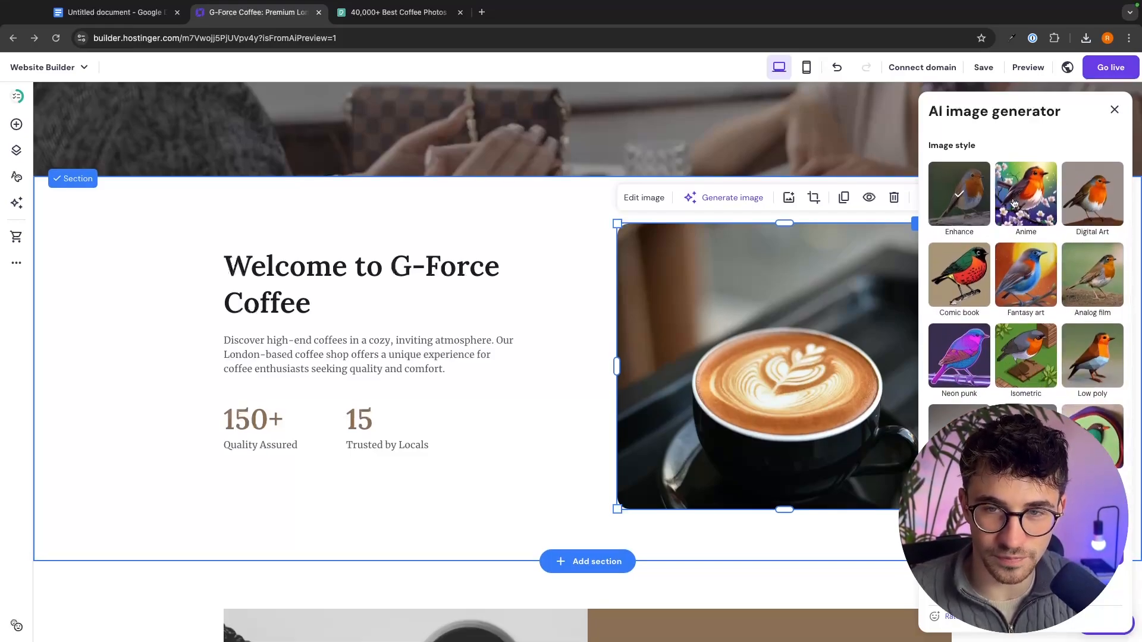
scroll(949, 192, up, 1)
click(949, 192)
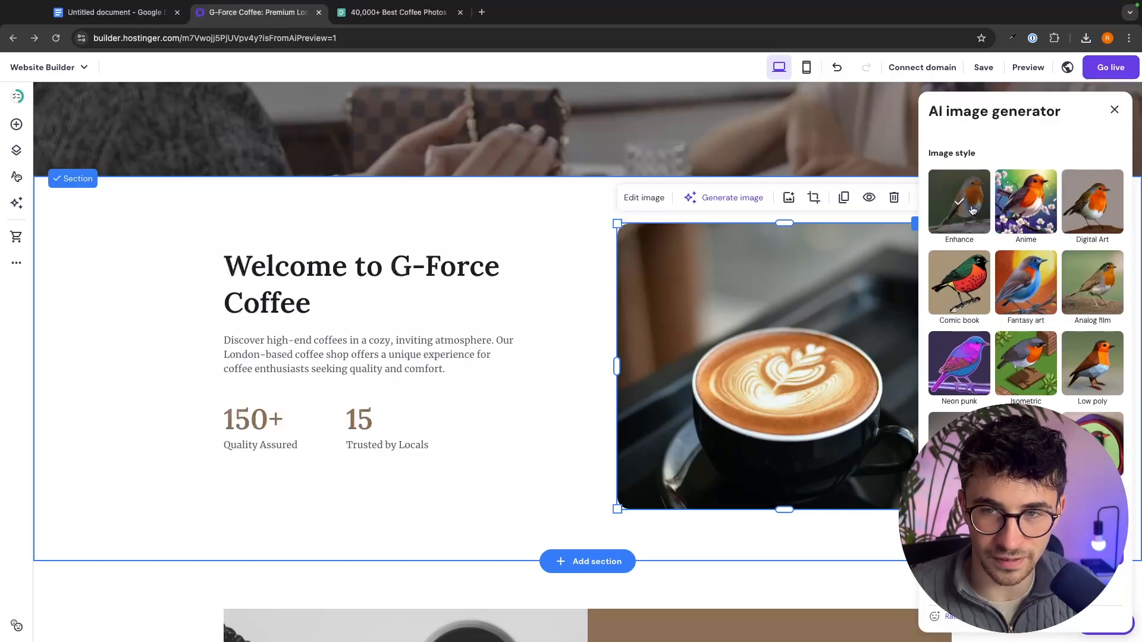
scroll(952, 190, up, 3)
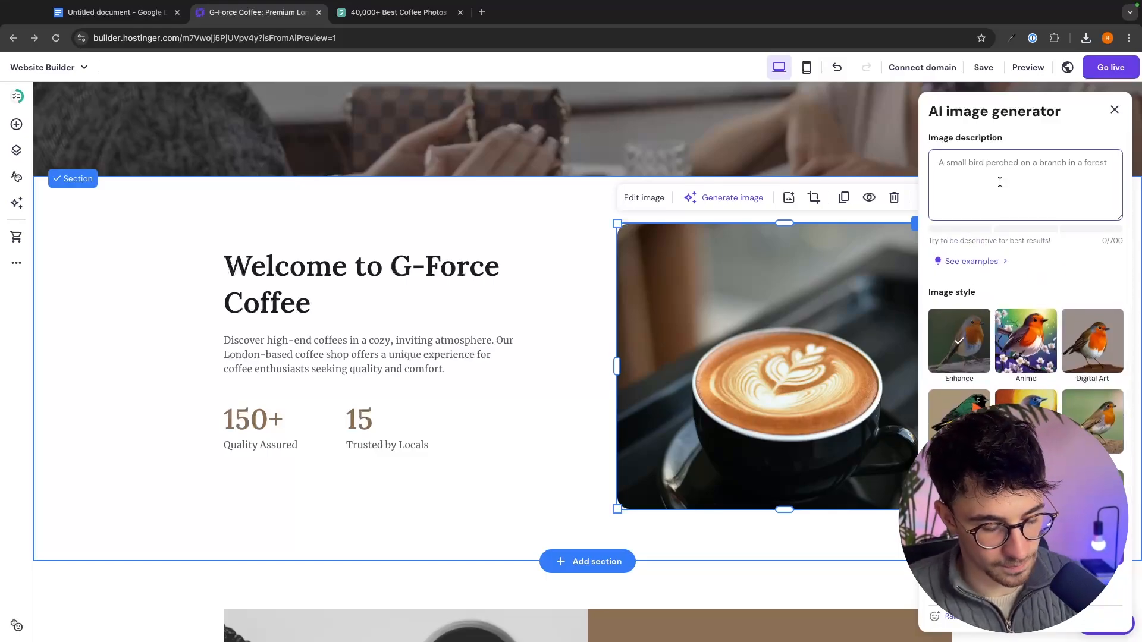
- Generate images from "a well dressed man and woman enjoying a cup of coffee whilst chatting in a high end, cozy coffee shop" and apply the third
text(a well dressed man and woman enjoying a cup of coffee whilst chatting in a high end, cozy coffee shop)
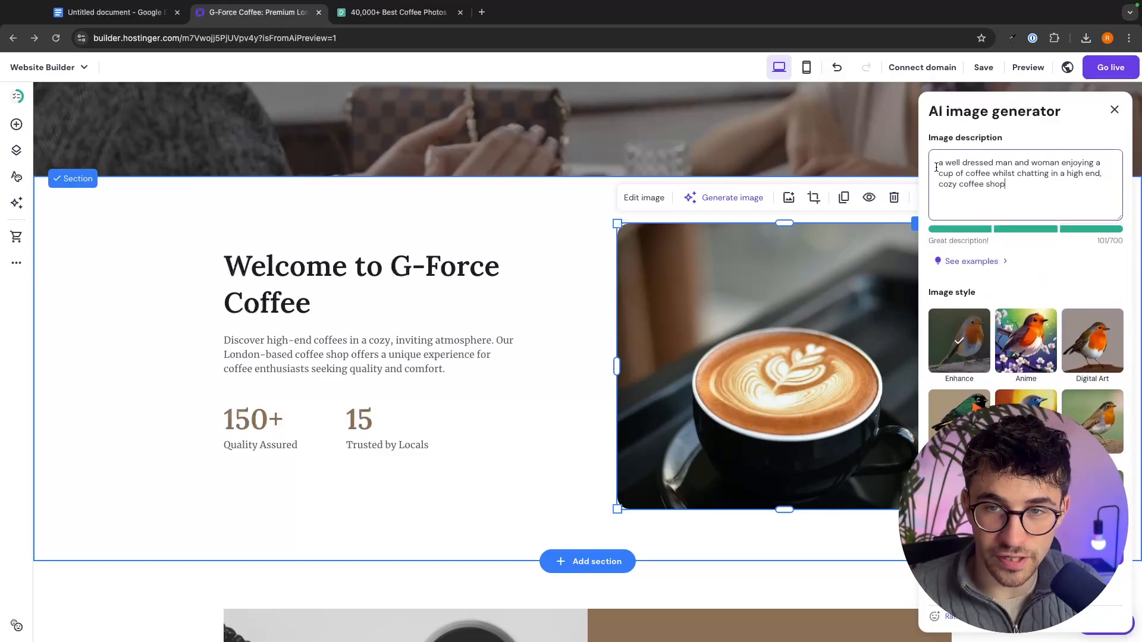
scroll(1076, 185, down, 1)
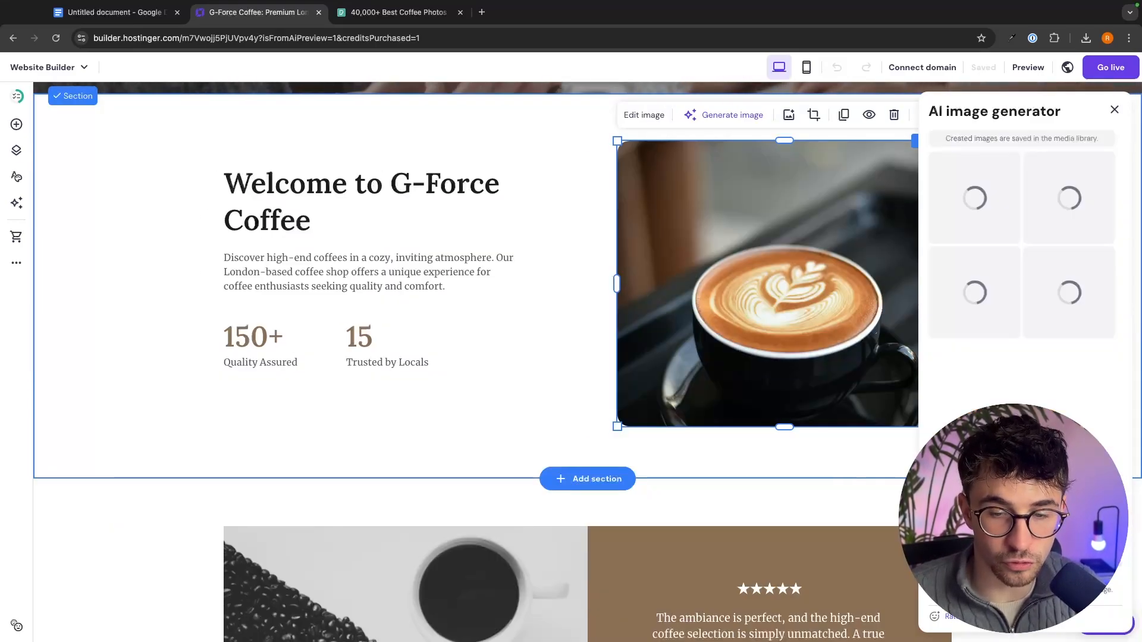
click(1026, 553)
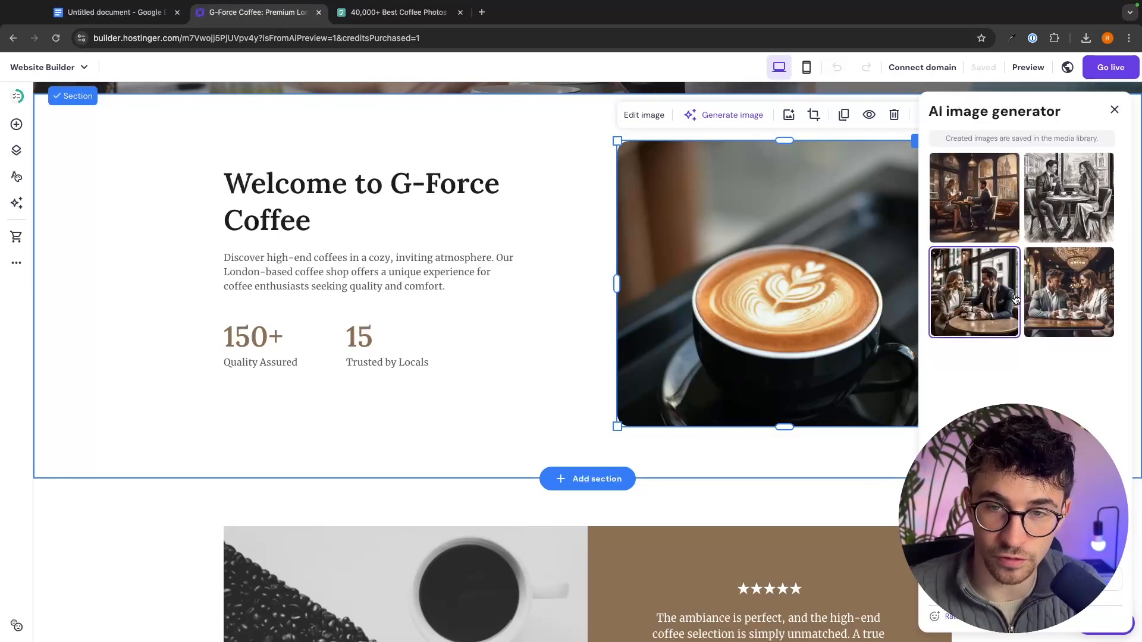
click(986, 314)
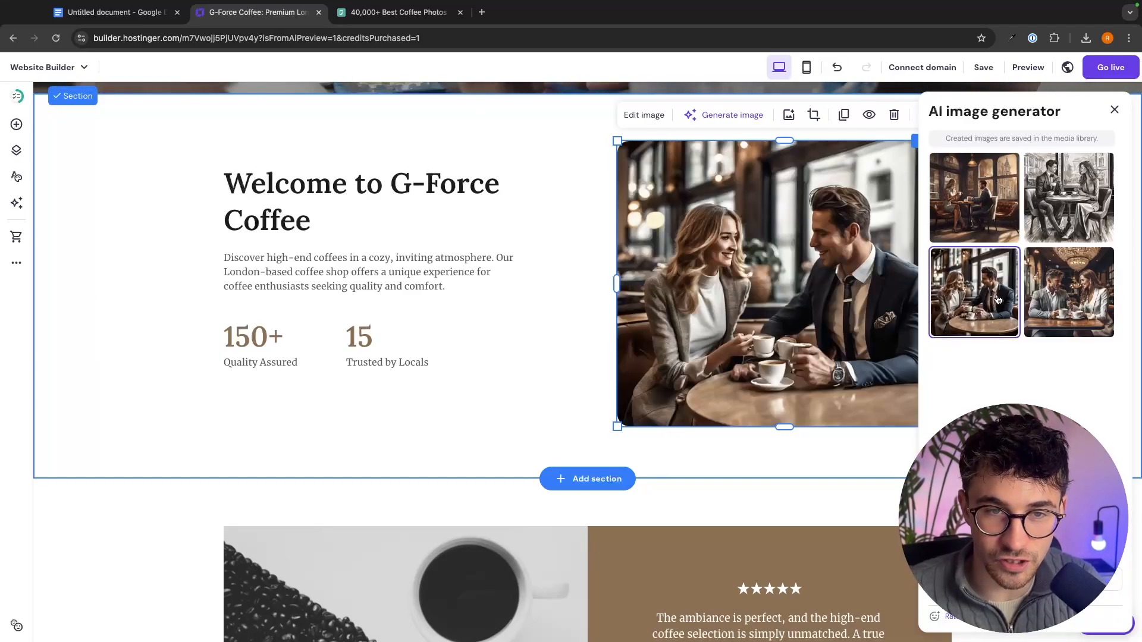
click(519, 315)
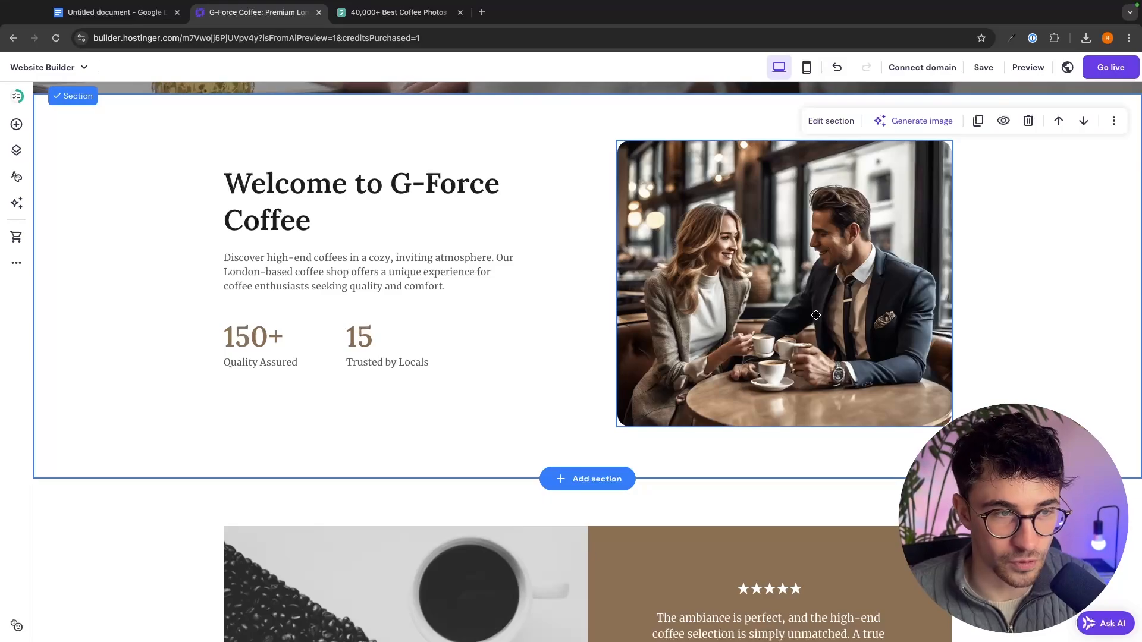
- Review the welcome section's statistics, the testimonial section's text and images, and the remaining home page sections
click(266, 353)
double_click(265, 353)
double_click(375, 359)
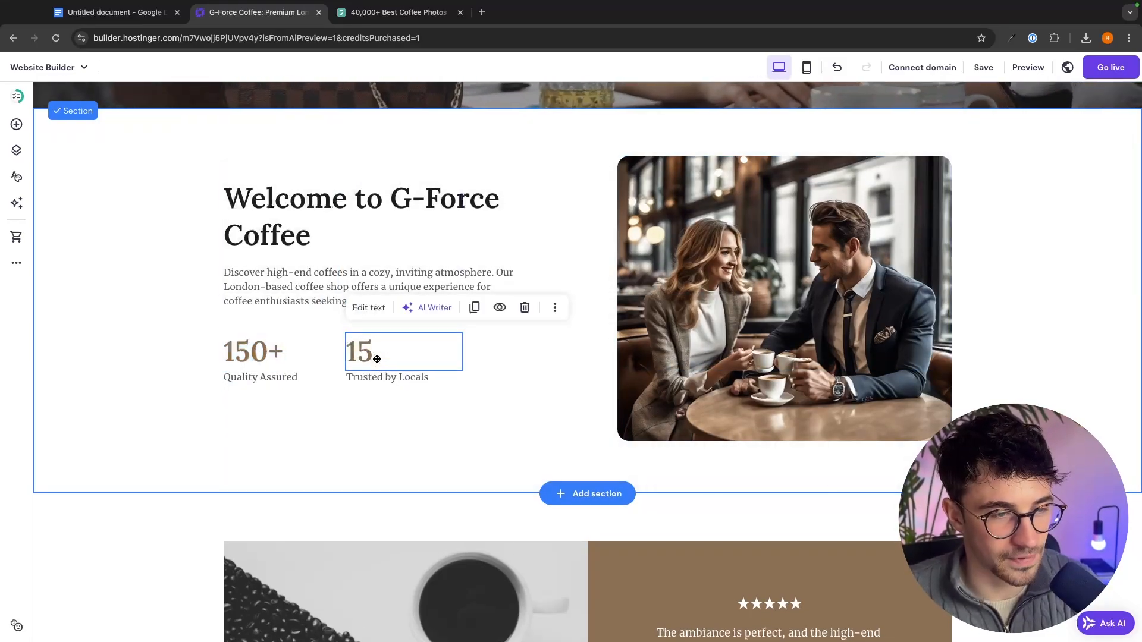
double_click(265, 379)
key(Escape)
scroll(395, 428, down, 5)
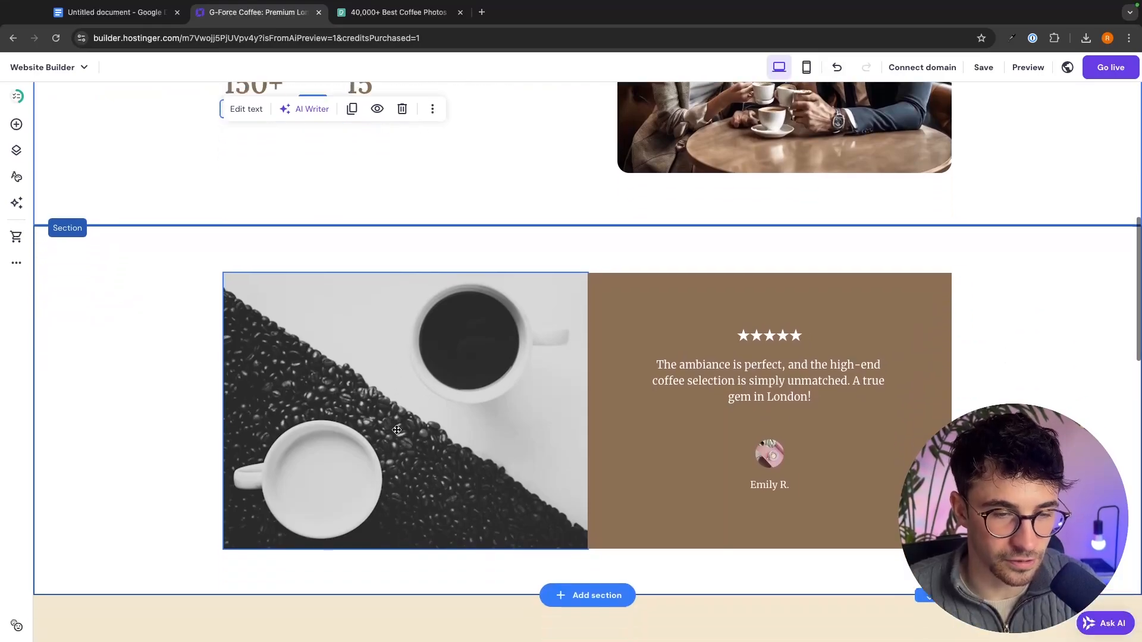
click(776, 441)
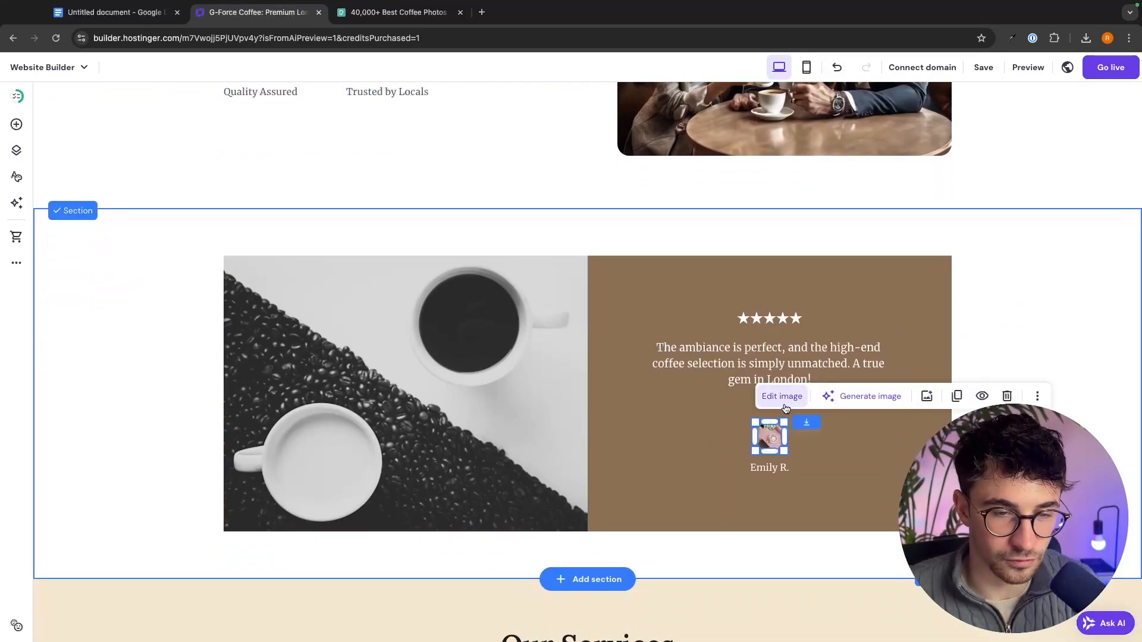
double_click(734, 362)
click(449, 397)
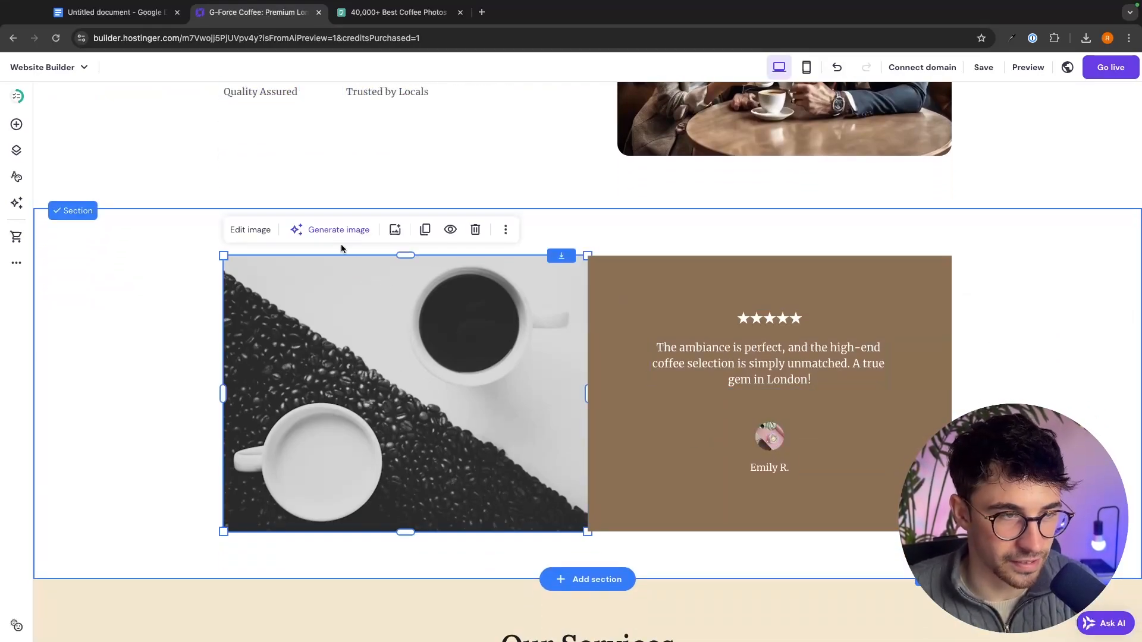
scroll(448, 397, down, 10)
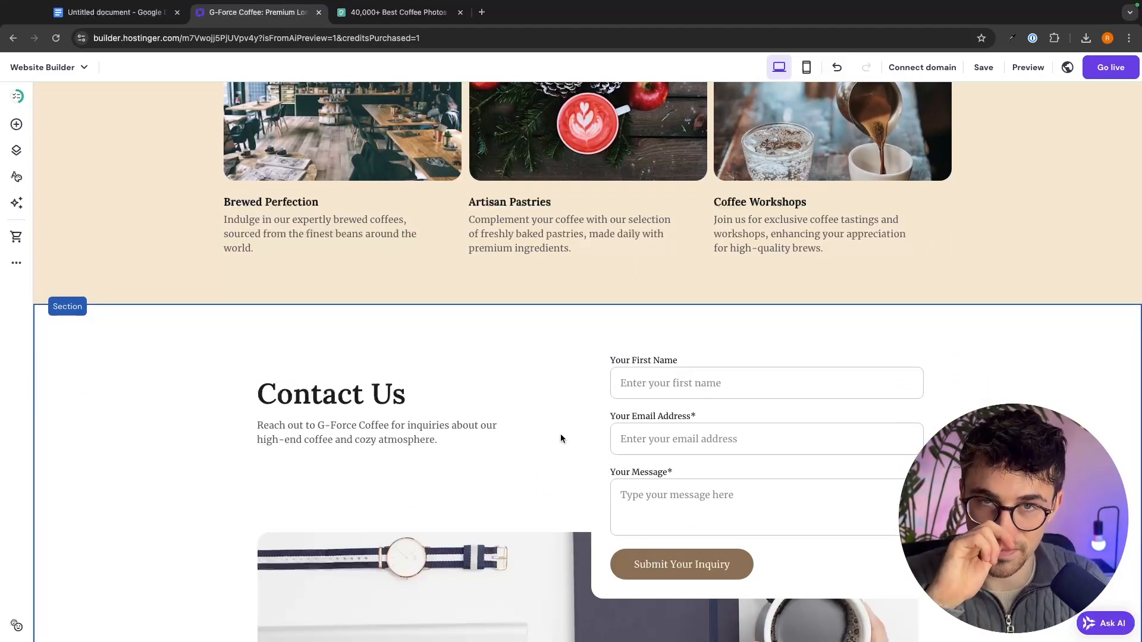
scroll(561, 438, up, 20)
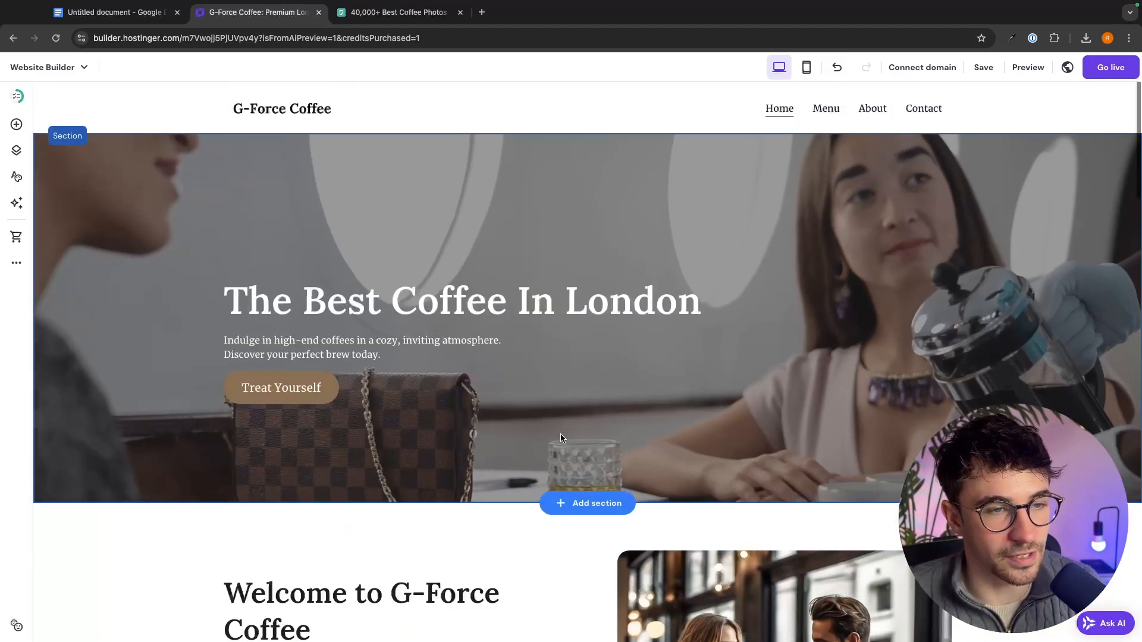
scroll(561, 438, down, 5)
scroll(561, 439, down, 1)
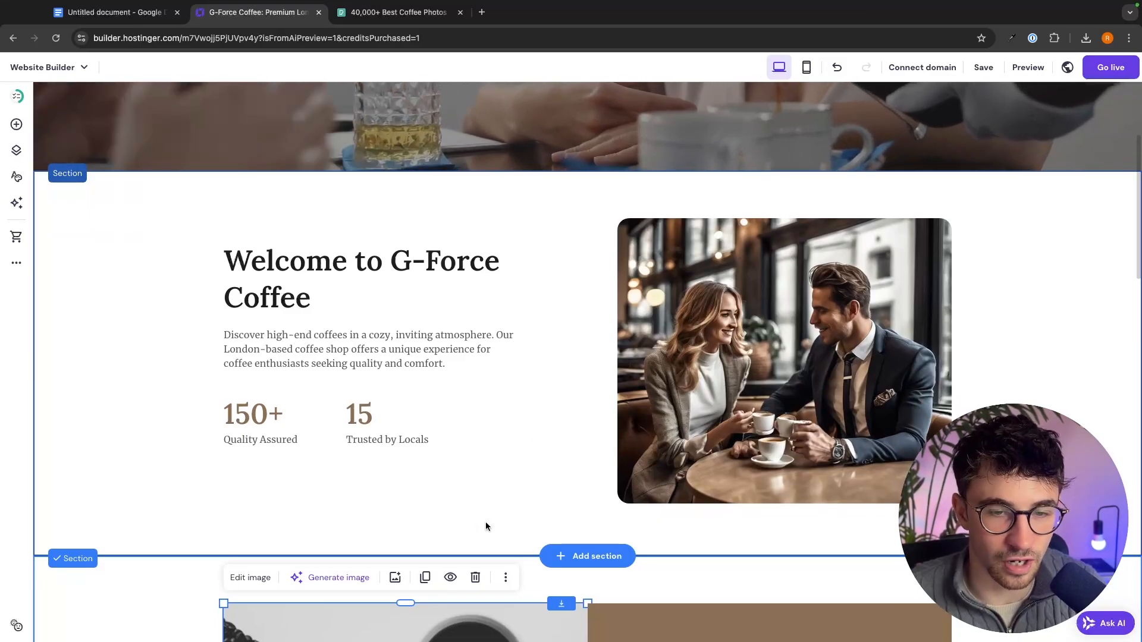
- Delete the testimonial section between the welcome section and Our Services
scroll(486, 523, down, 4)
click(947, 325)
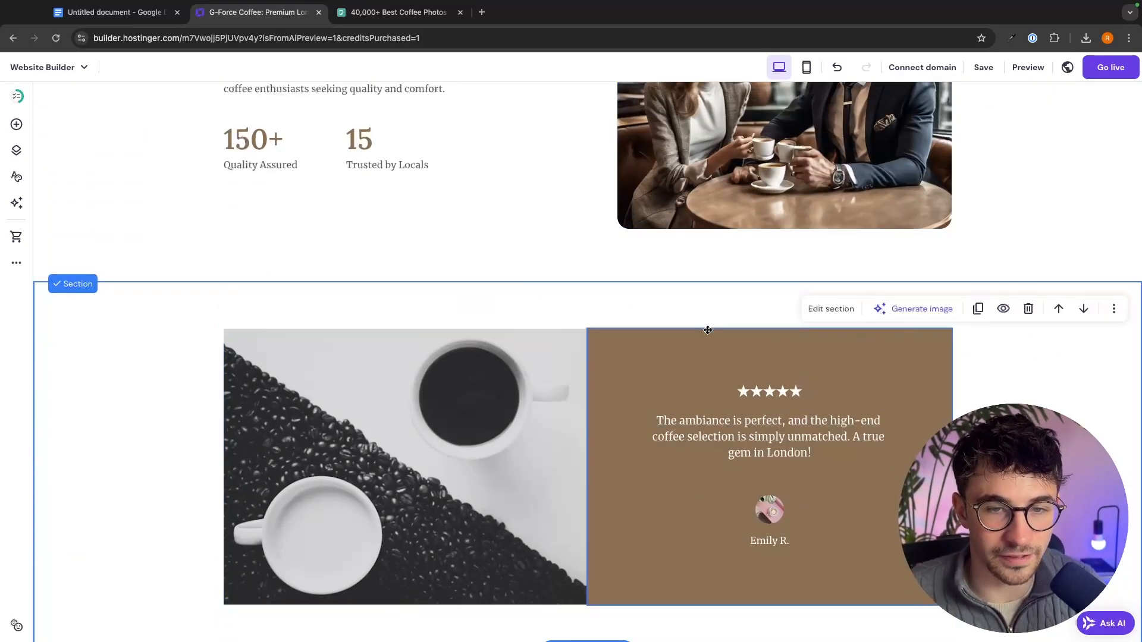
click(1028, 309)
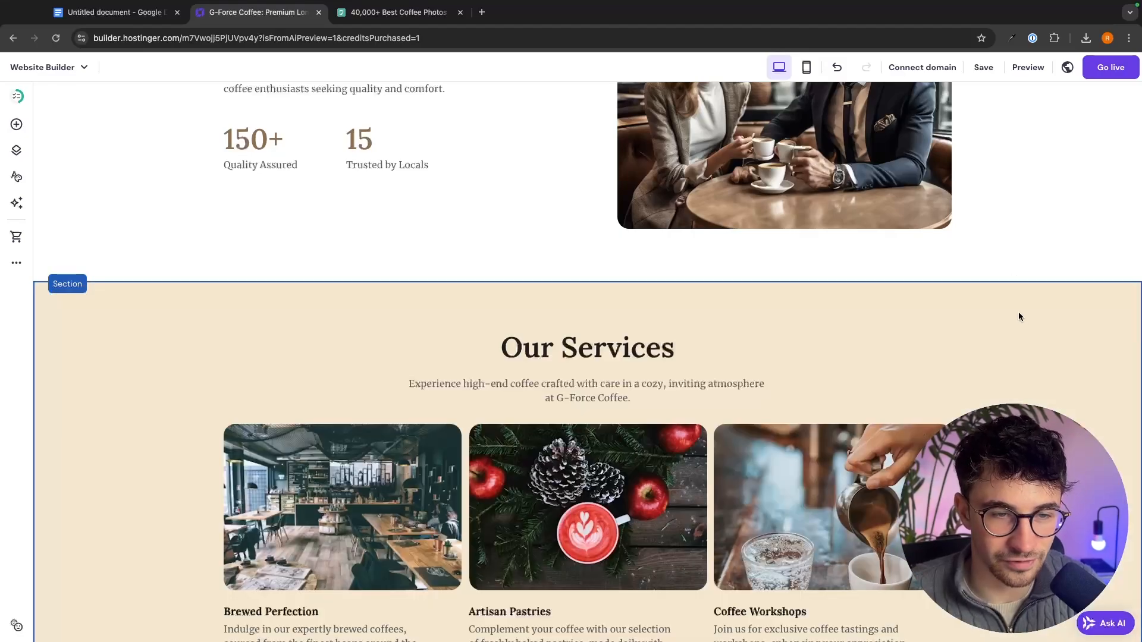
- Delete the "15" statistic and its "Trusted by Locals" caption from the welcome section
scroll(965, 344, up, 5)
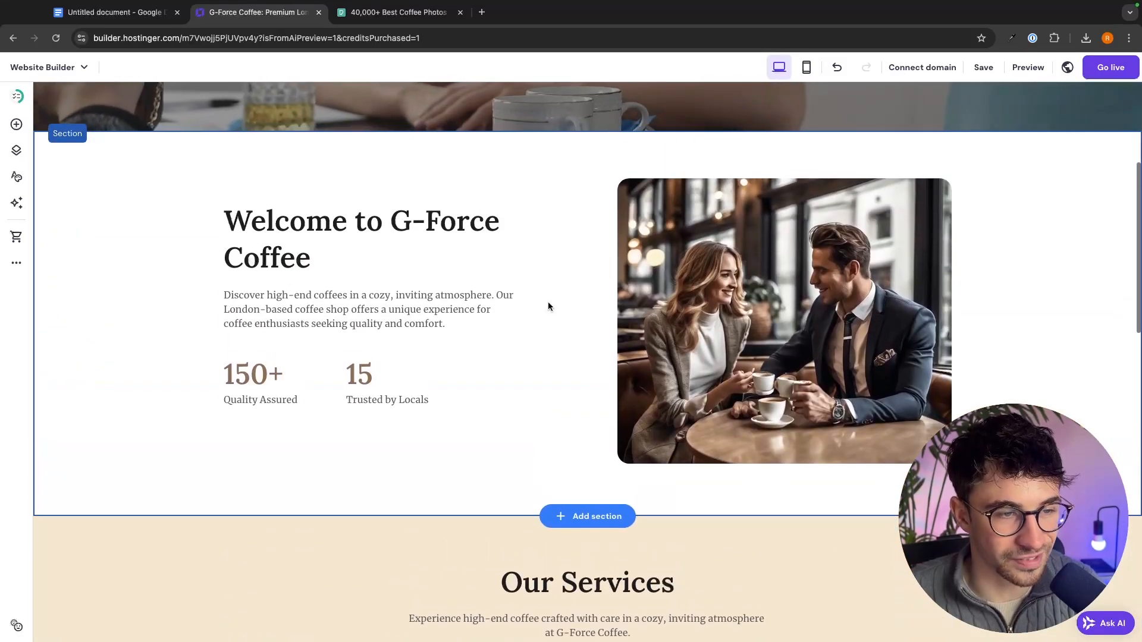
click(377, 371)
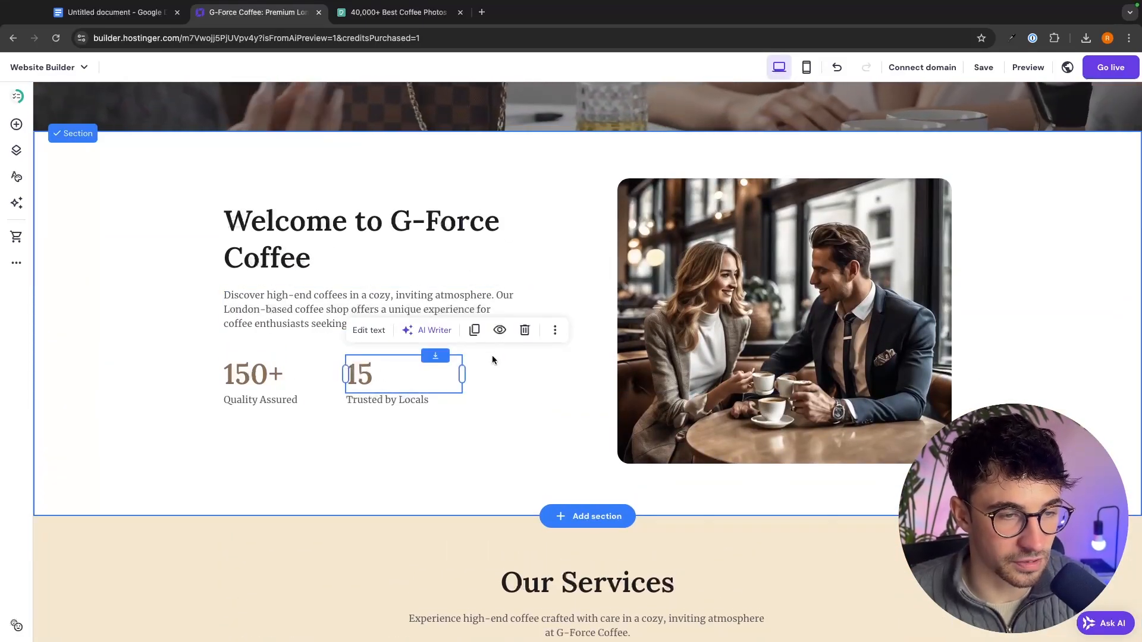
click(524, 330)
click(400, 399)
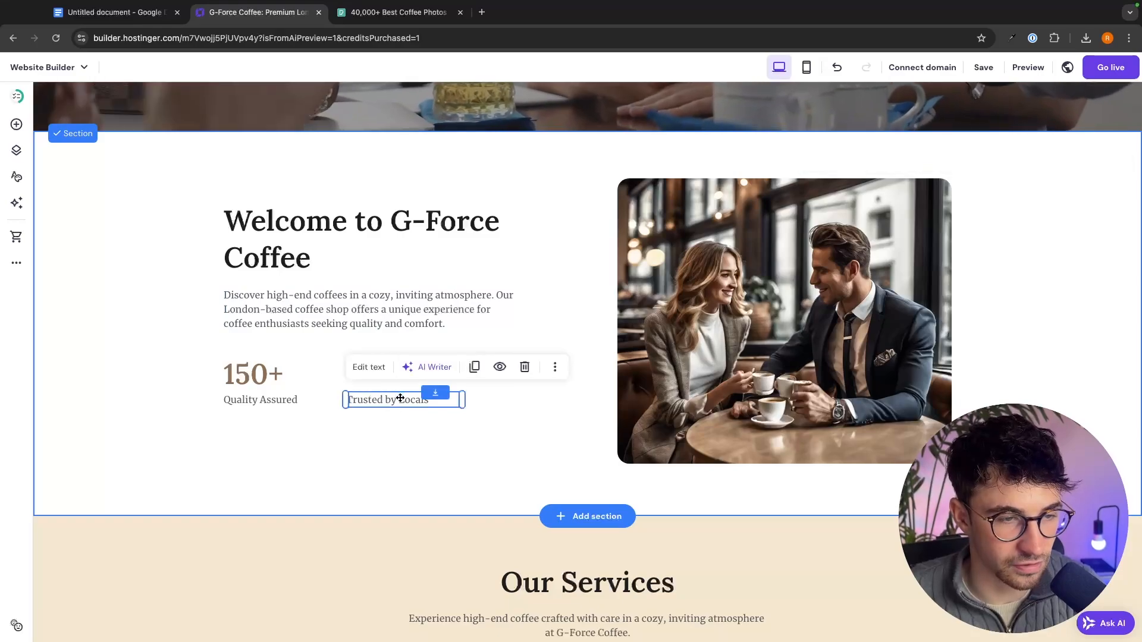
click(524, 366)
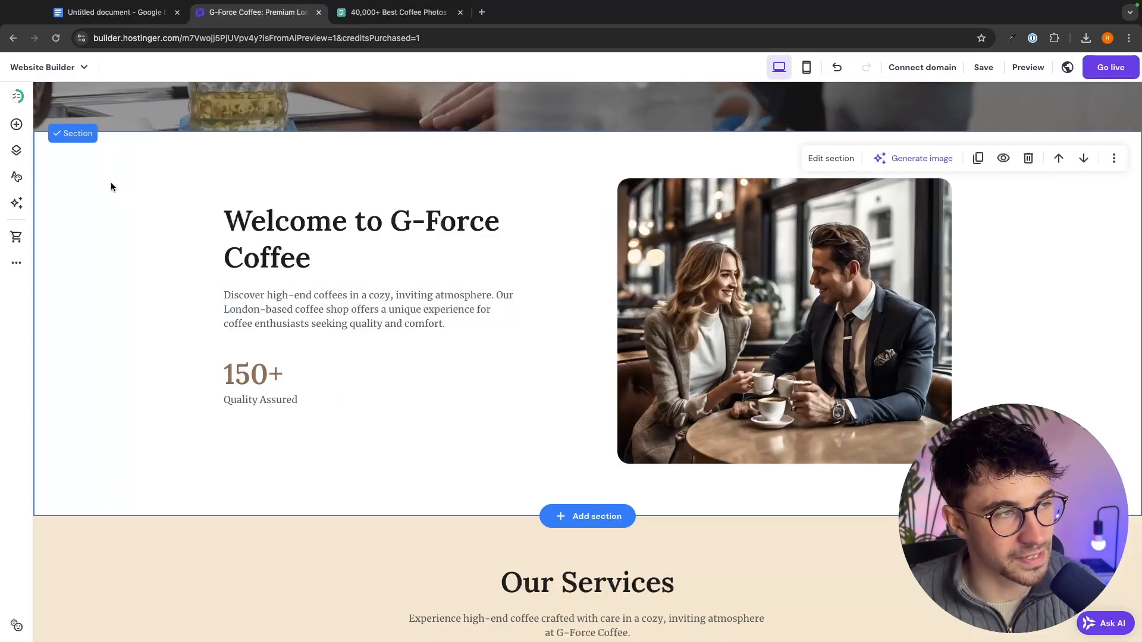
- Add a button element to the welcome section and place it beside the 150+ statistic
click(17, 124)
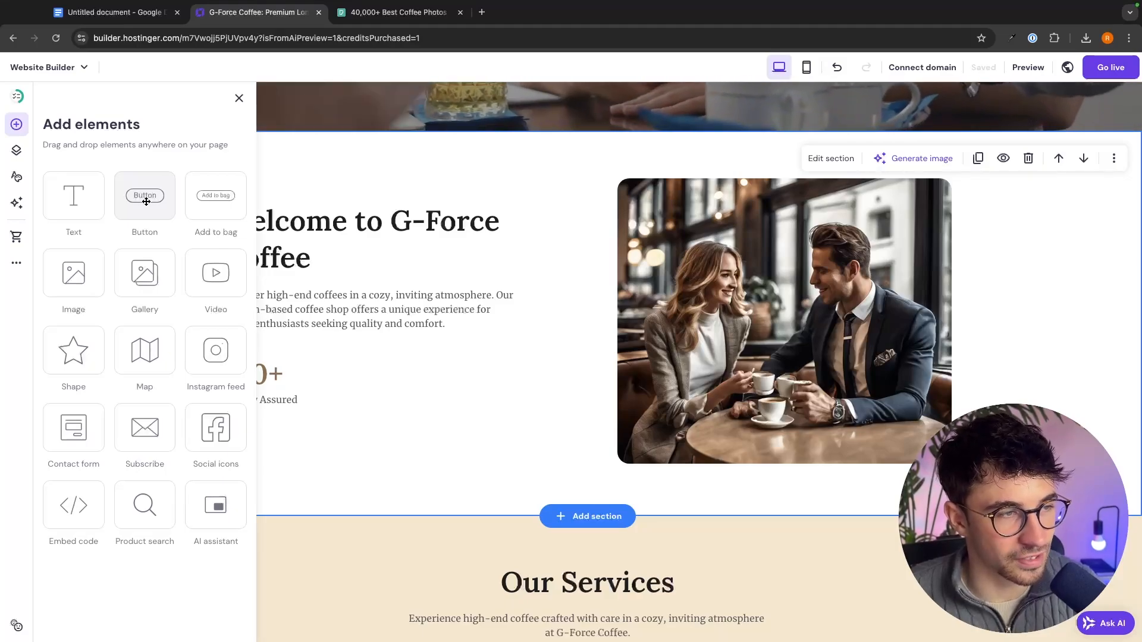
drag(146, 201, 428, 426)
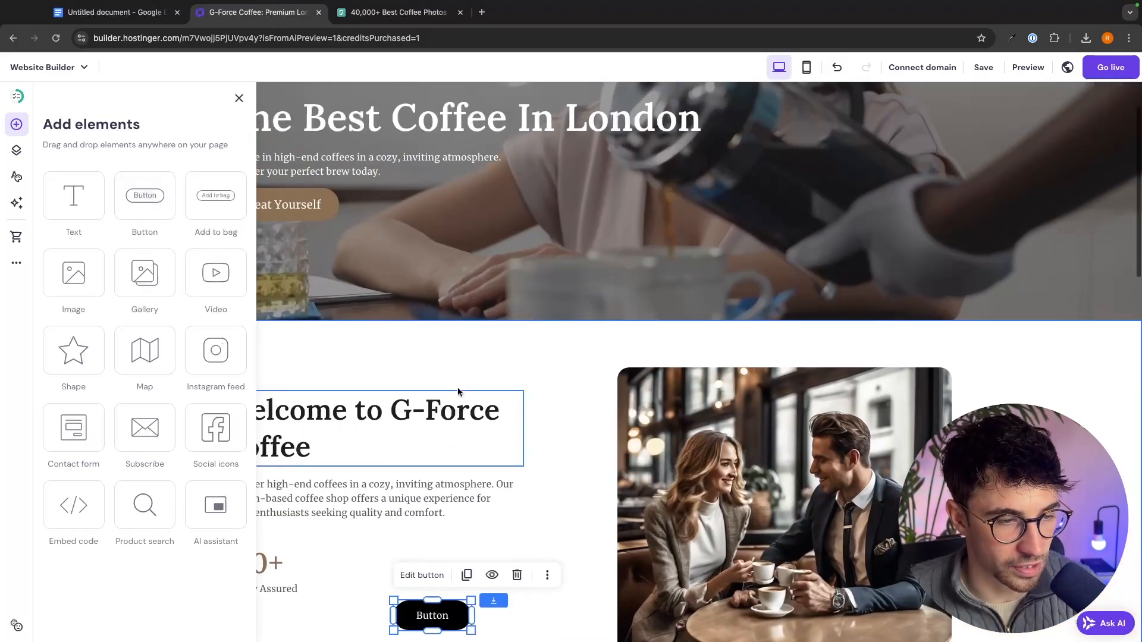
scroll(458, 391, down, 3)
drag(439, 502, 393, 449)
click(429, 510)
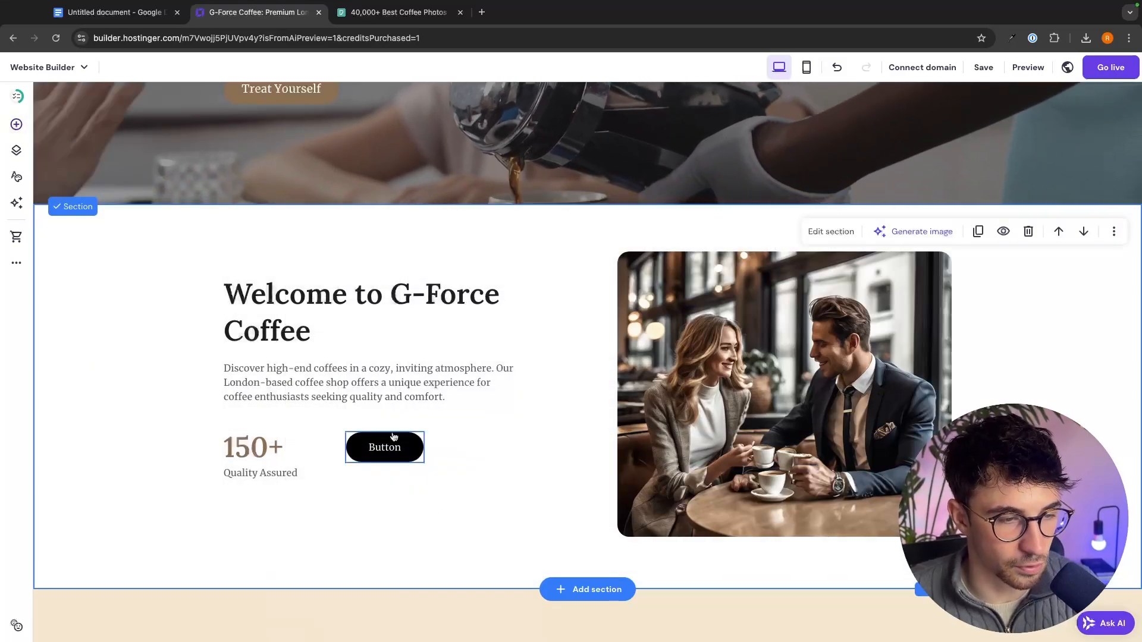
- Open the new button's settings and review its text and page link options
click(393, 438)
click(376, 405)
scroll(551, 474, down, 1)
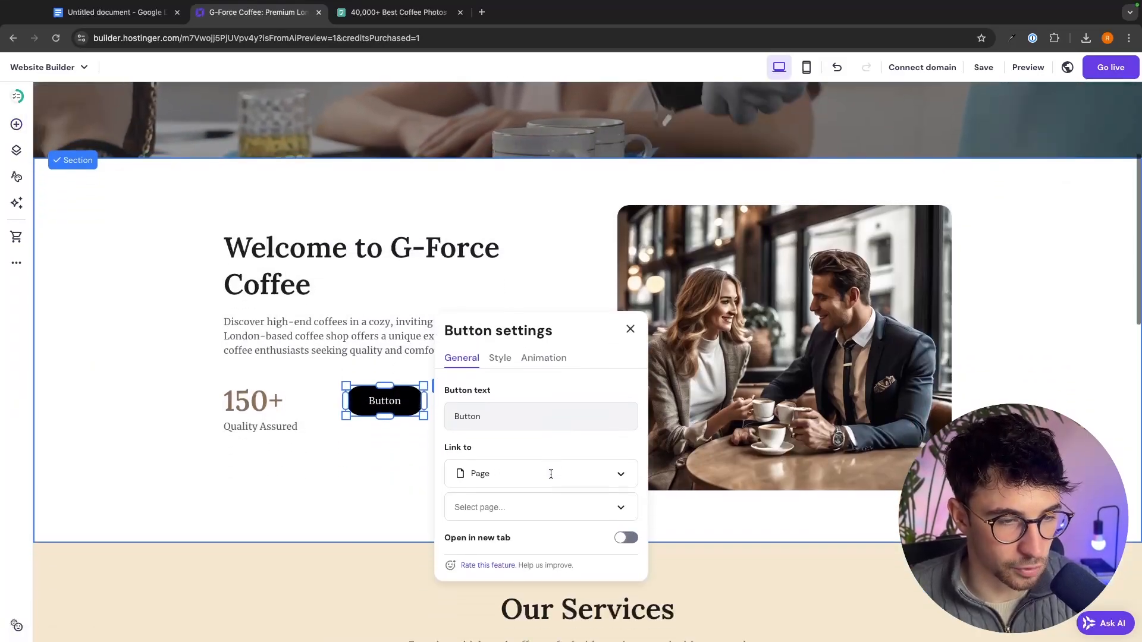
click(424, 447)
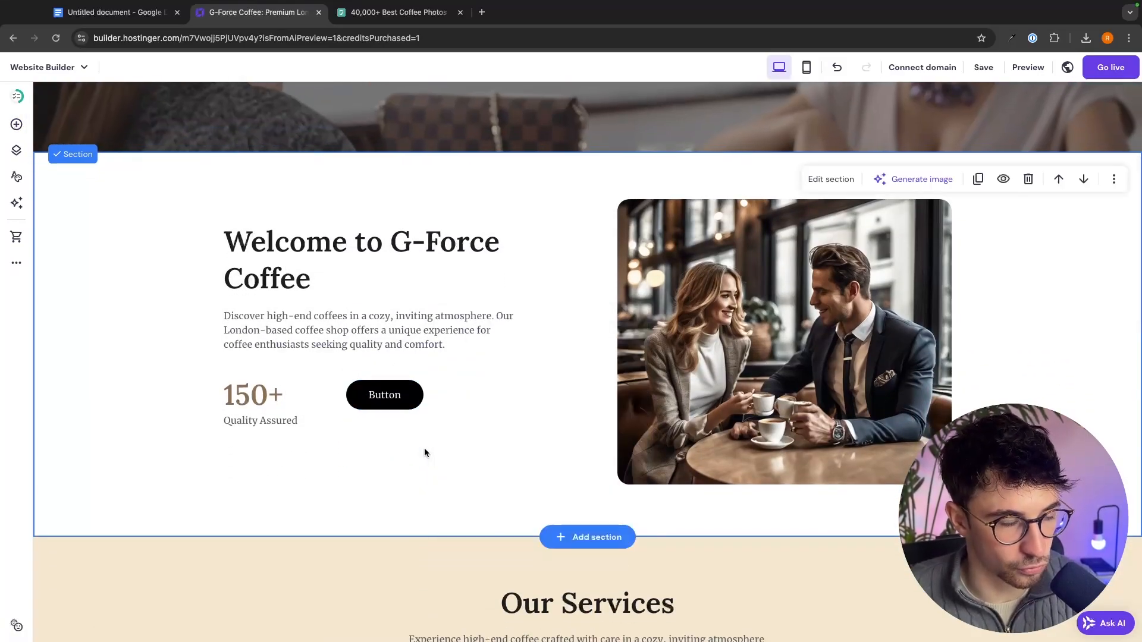
- Add a row of social icons below the button in the welcome section
click(25, 126)
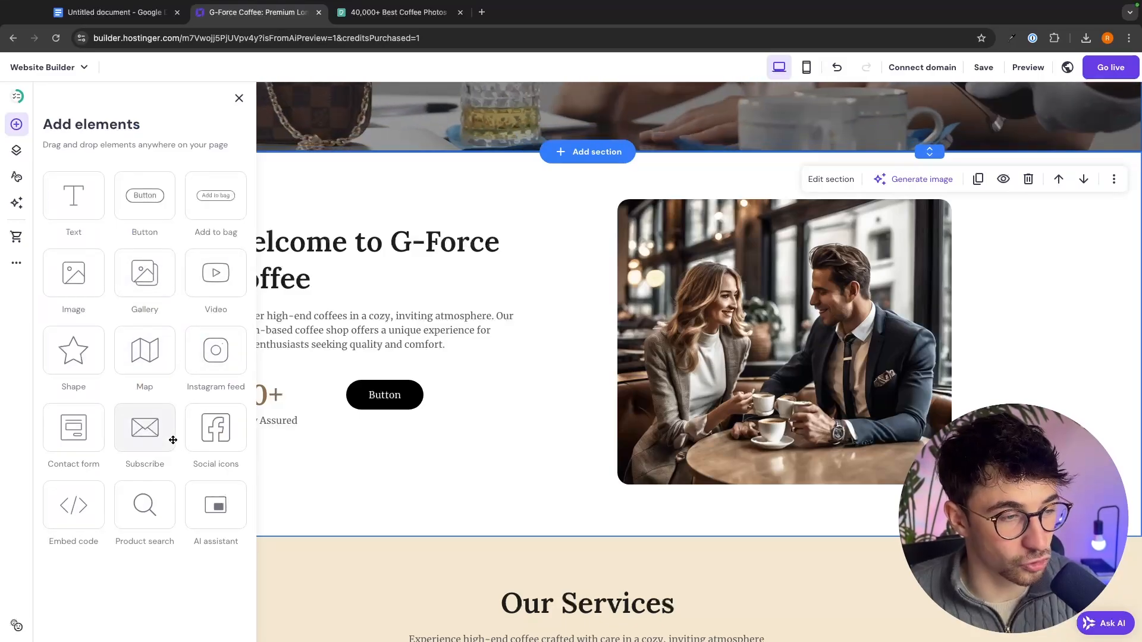
drag(214, 426, 413, 464)
scroll(529, 435, up, 3)
scroll(612, 441, down, 3)
click(468, 500)
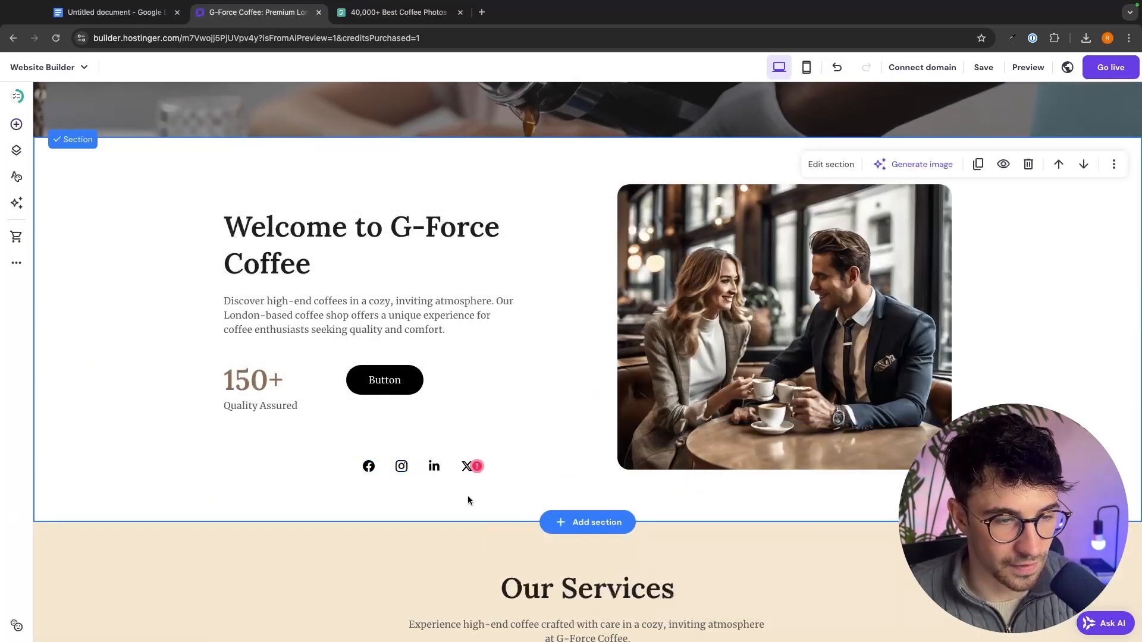
- Open the social icons' settings, review the platform links and look at the editable Facebook link
click(416, 467)
click(382, 438)
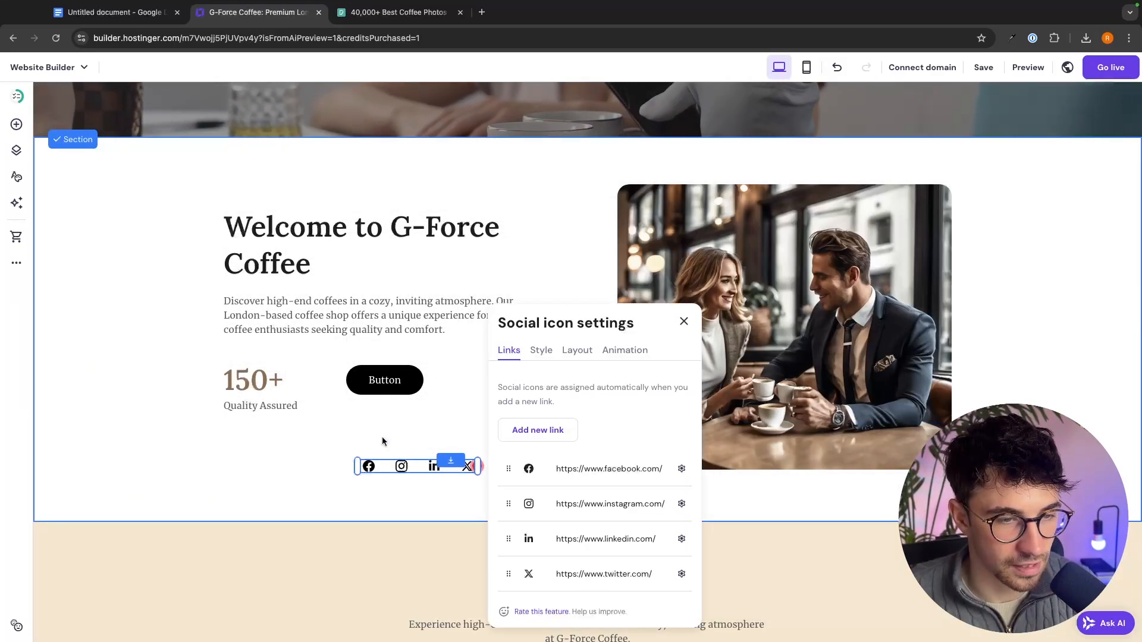
scroll(606, 470, down, 2)
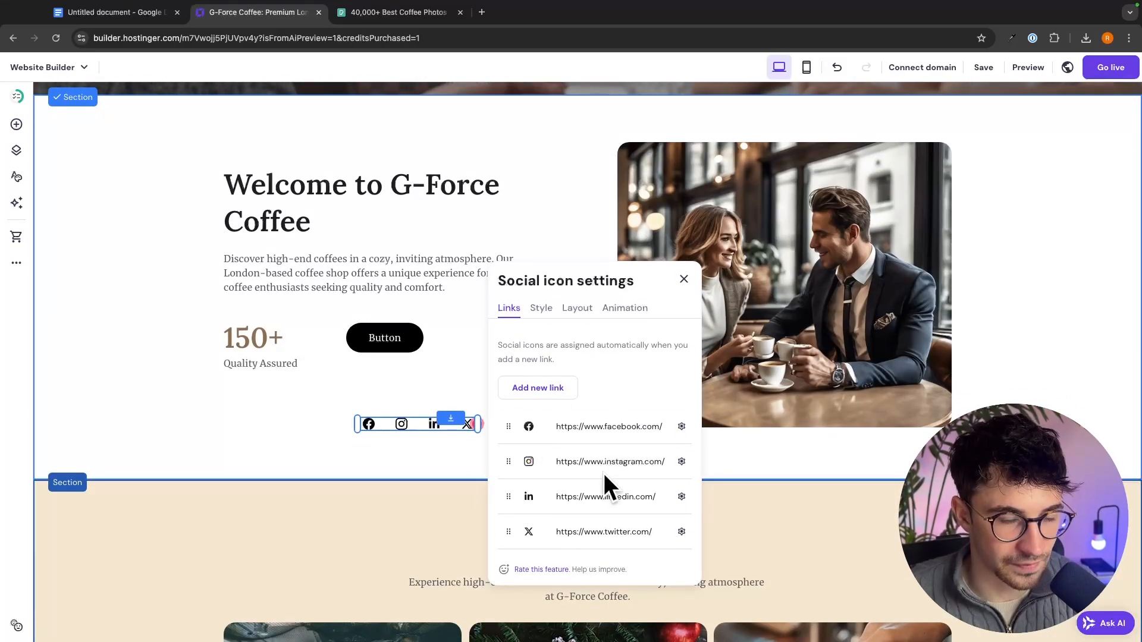
click(682, 426)
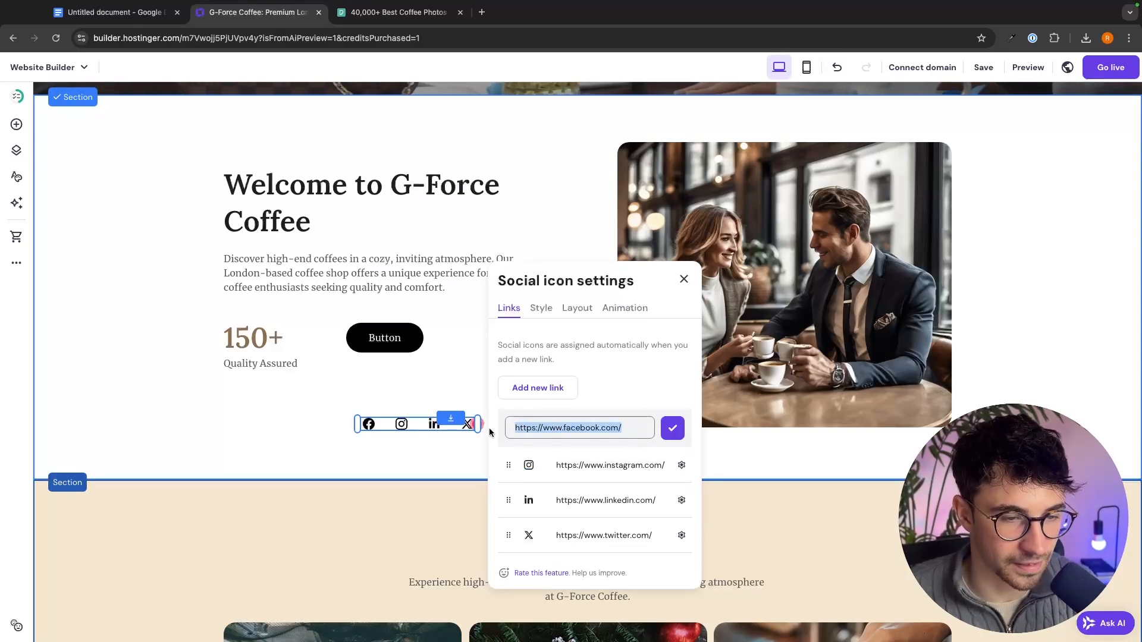
click(462, 387)
scroll(424, 349, down, 1)
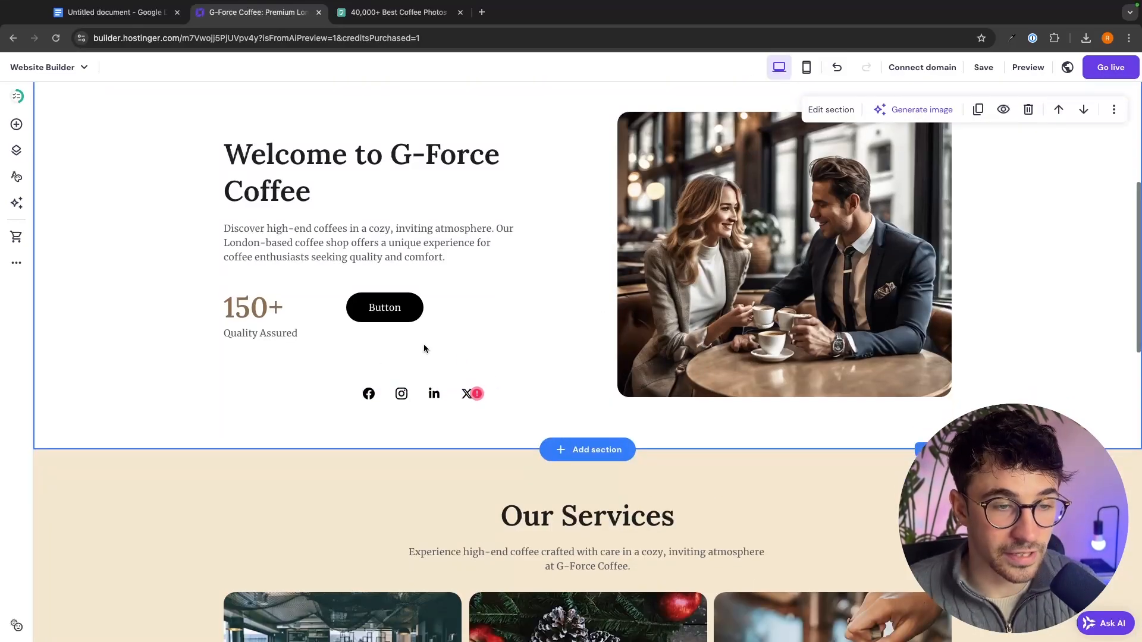
- Look through the section templates, including Testimonials, Projects and Gallery, and add the four-column, eight-image gallery between the welcome section and Our Services
scroll(425, 348, down, 1)
mouse_move(550, 416)
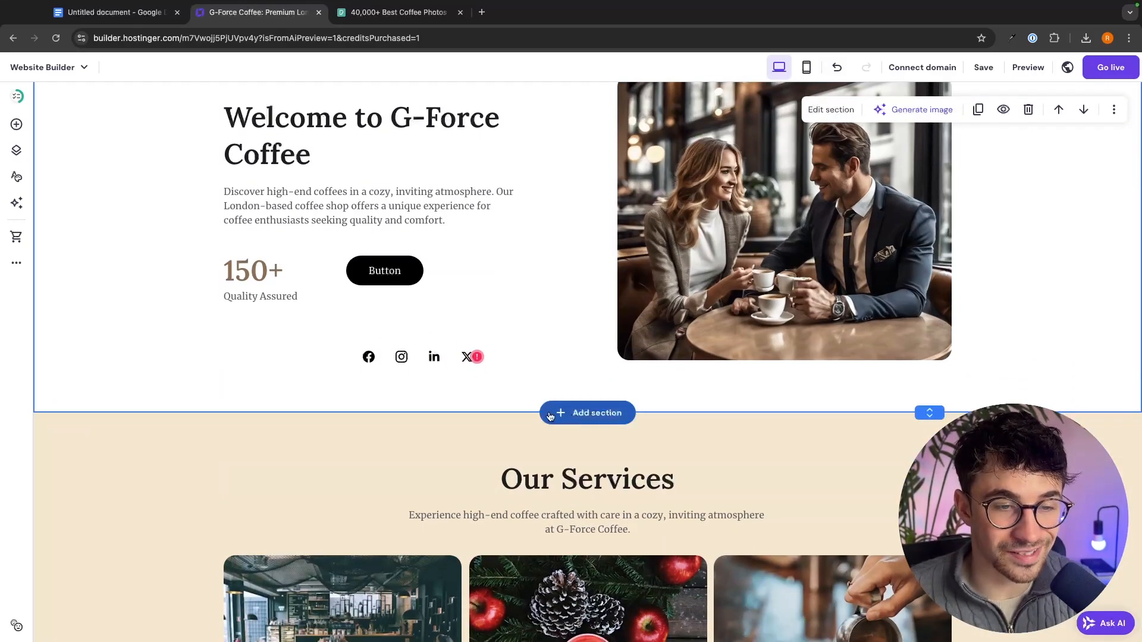
click(582, 418)
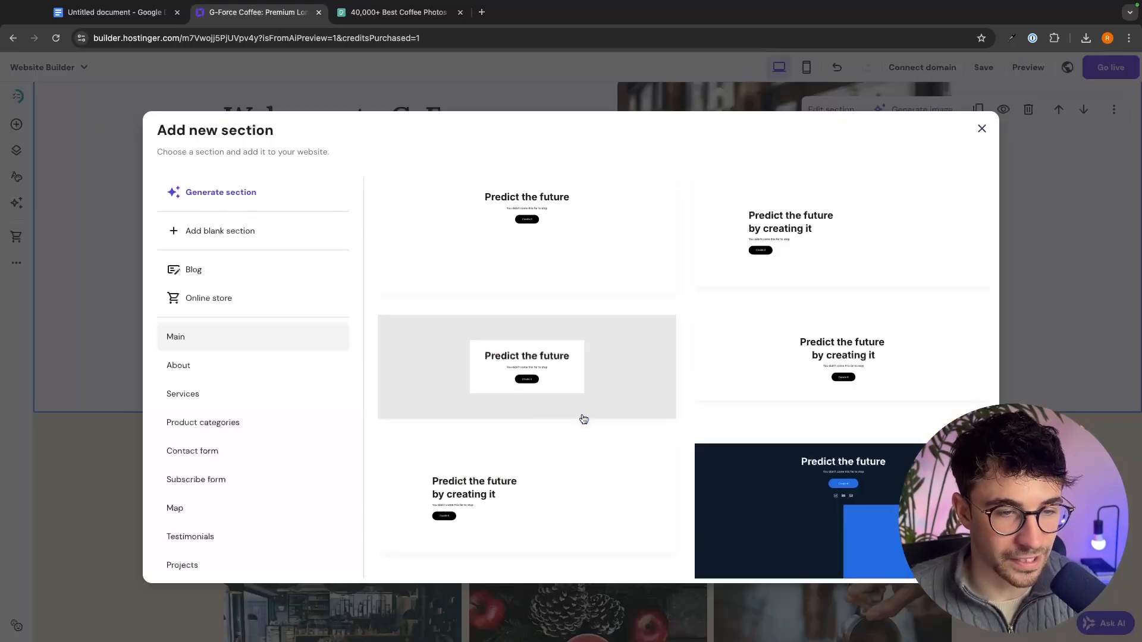
scroll(350, 357, down, 1)
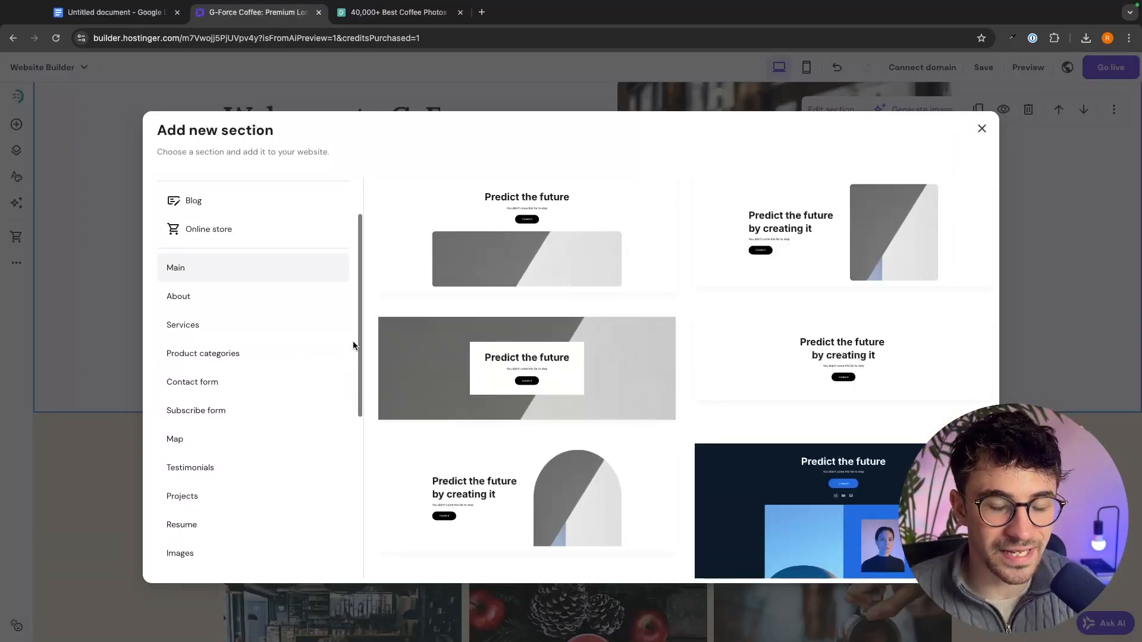
scroll(836, 398, down, 1)
scroll(316, 357, down, 1)
scroll(316, 356, down, 2)
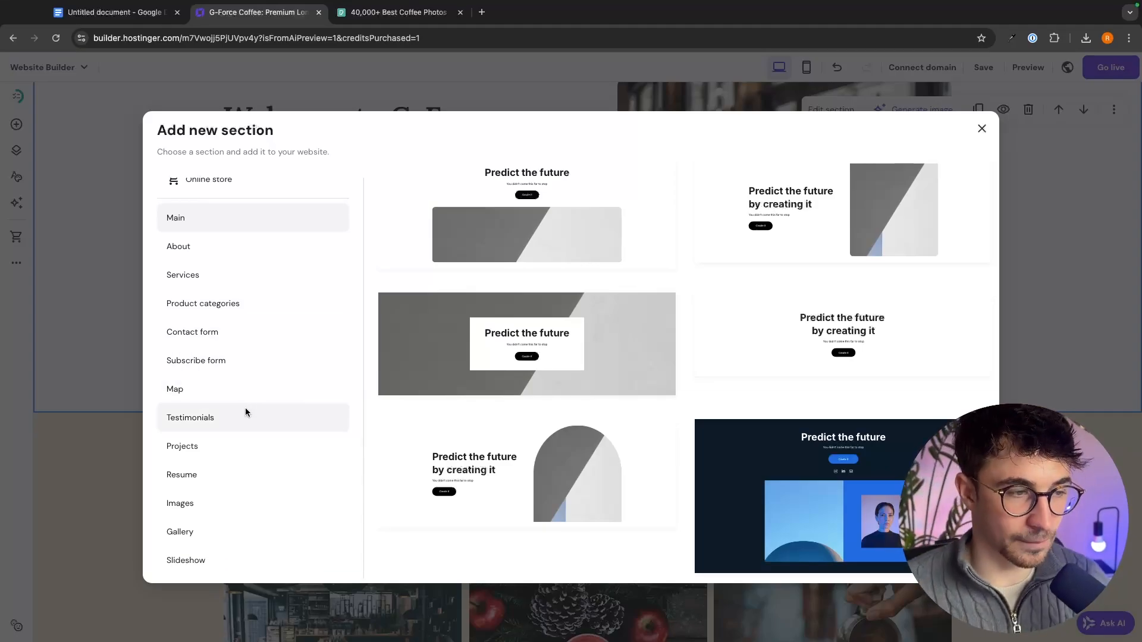
click(245, 410)
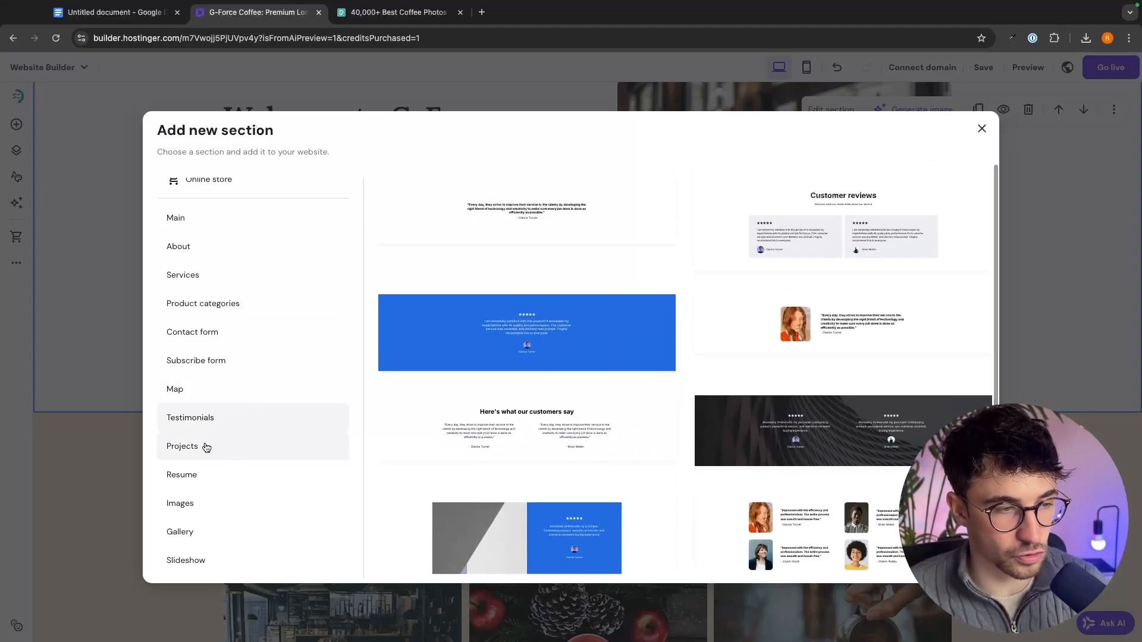
click(207, 447)
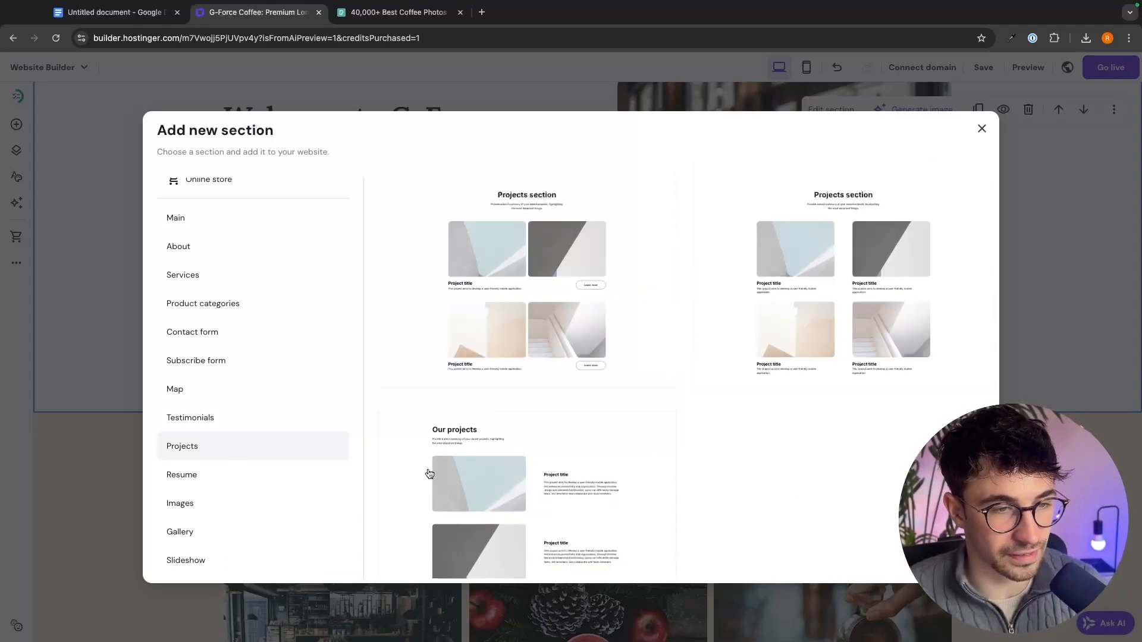
click(245, 499)
click(234, 528)
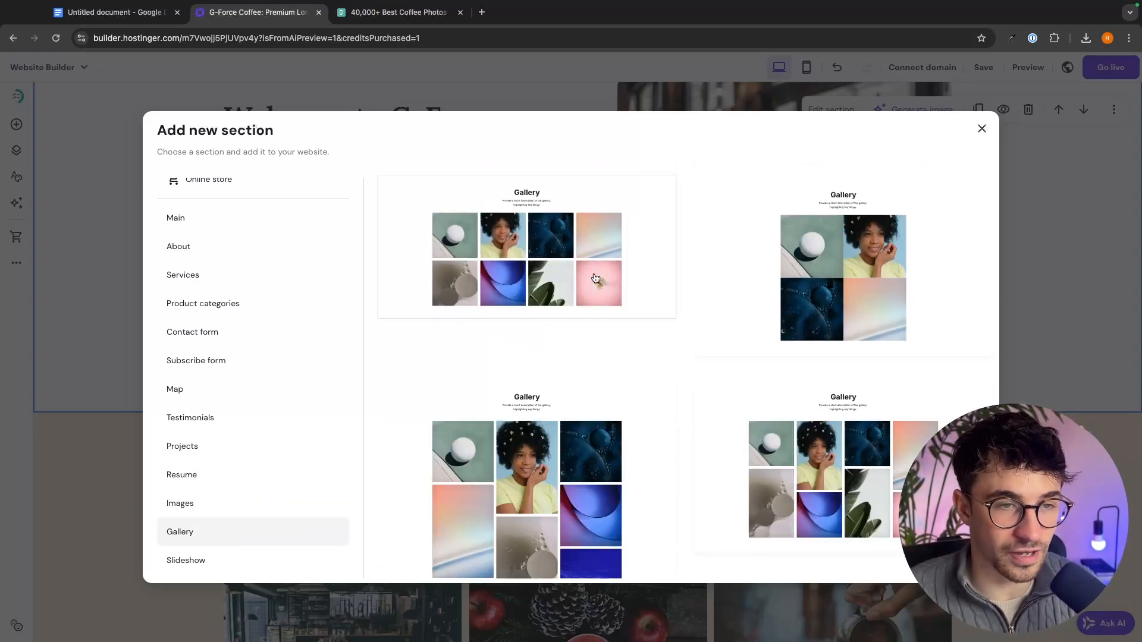
click(598, 274)
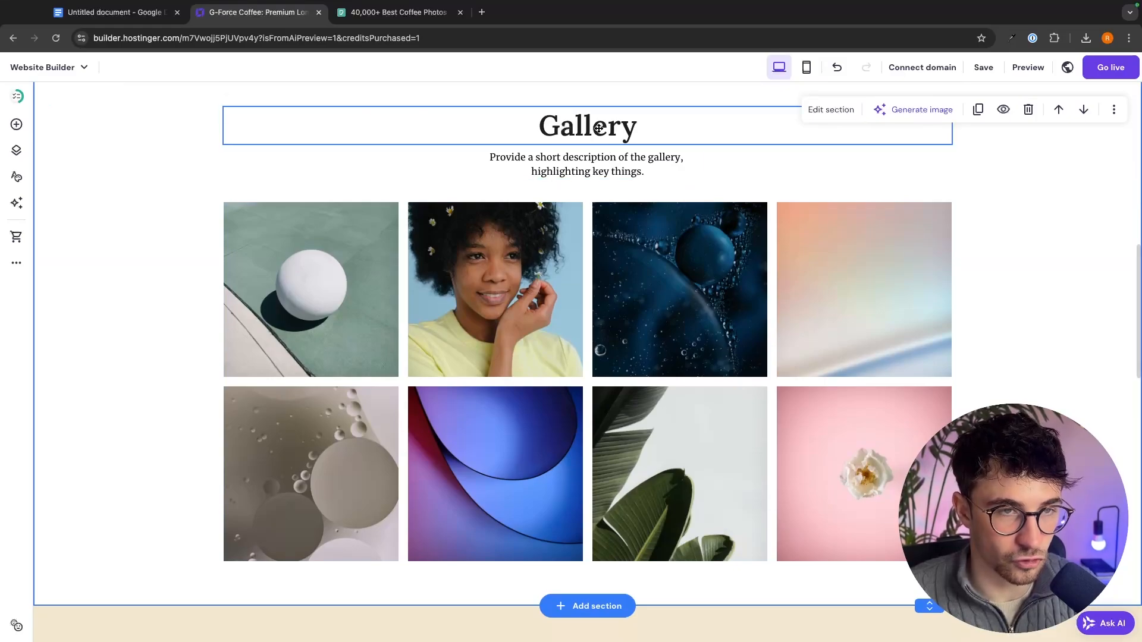
- Remove the portrait and the dark blue bubble image from the gallery
double_click(598, 128)
key(Escape)
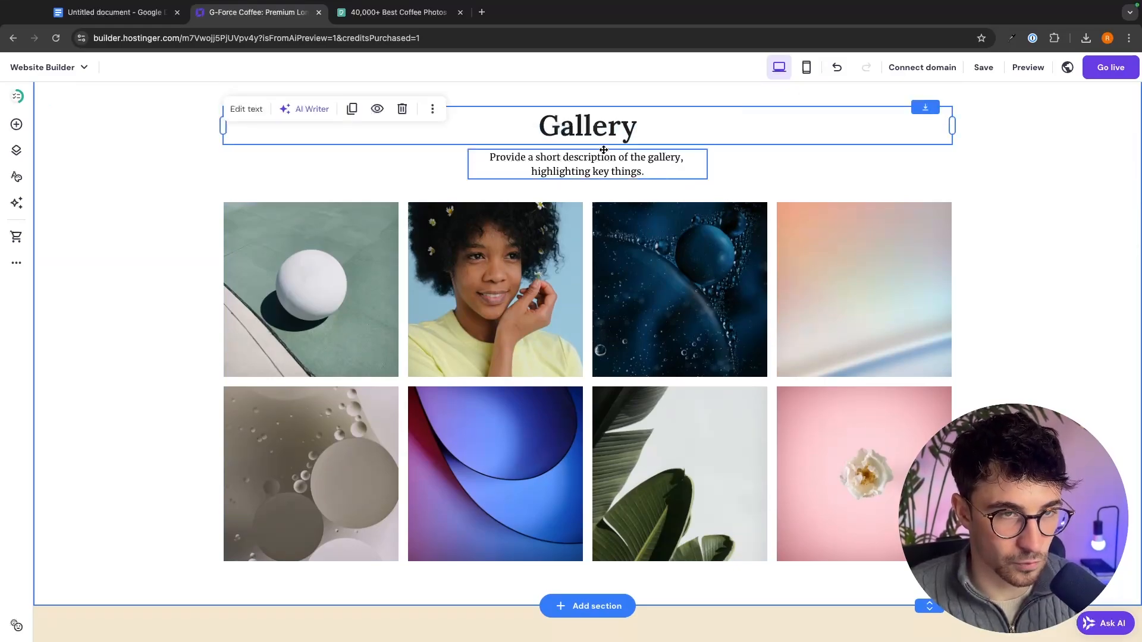
click(631, 199)
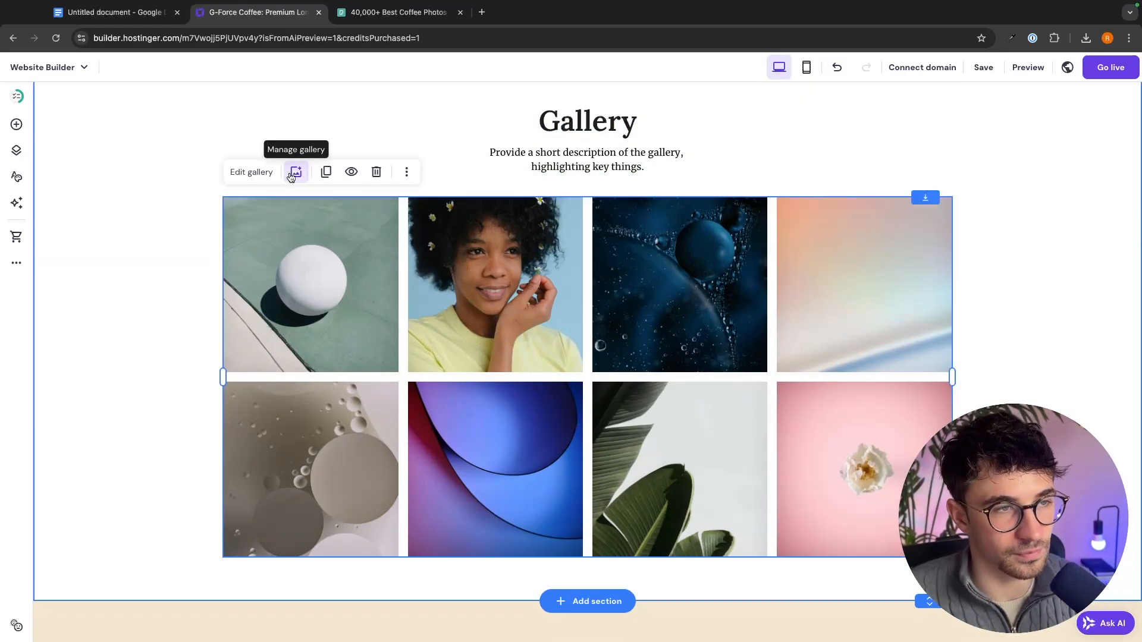
click(295, 172)
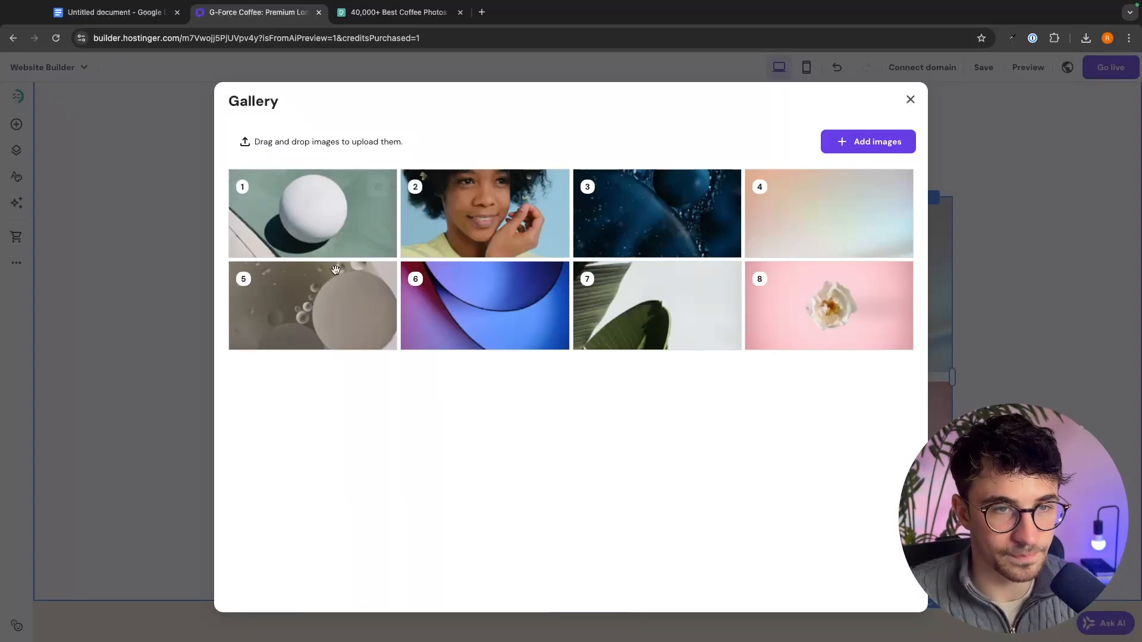
click(548, 189)
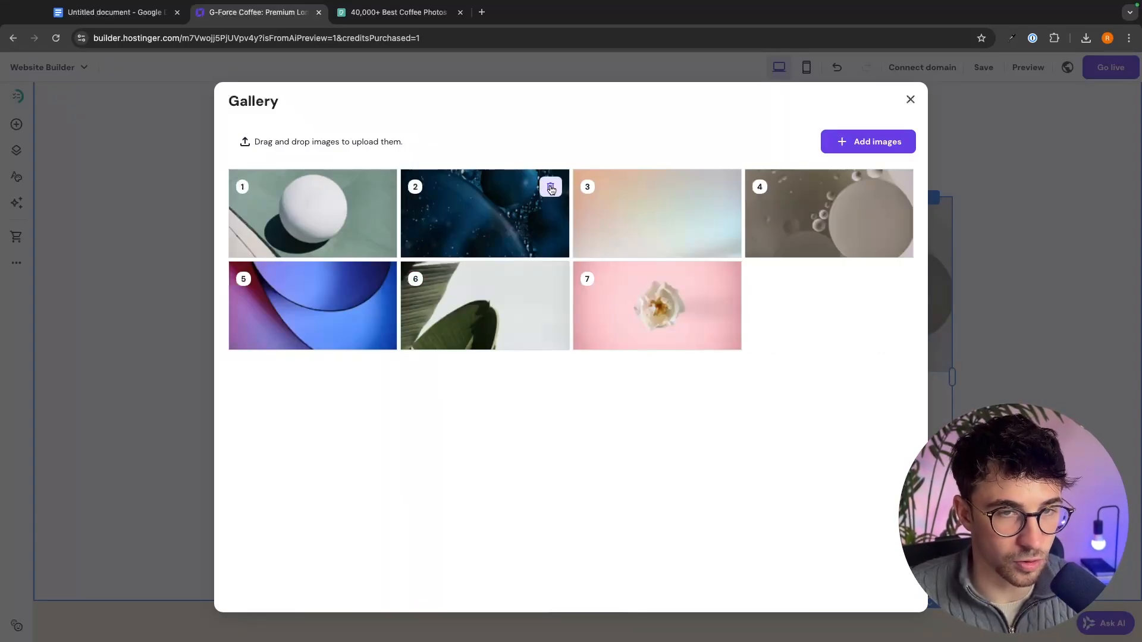
click(550, 188)
click(910, 100)
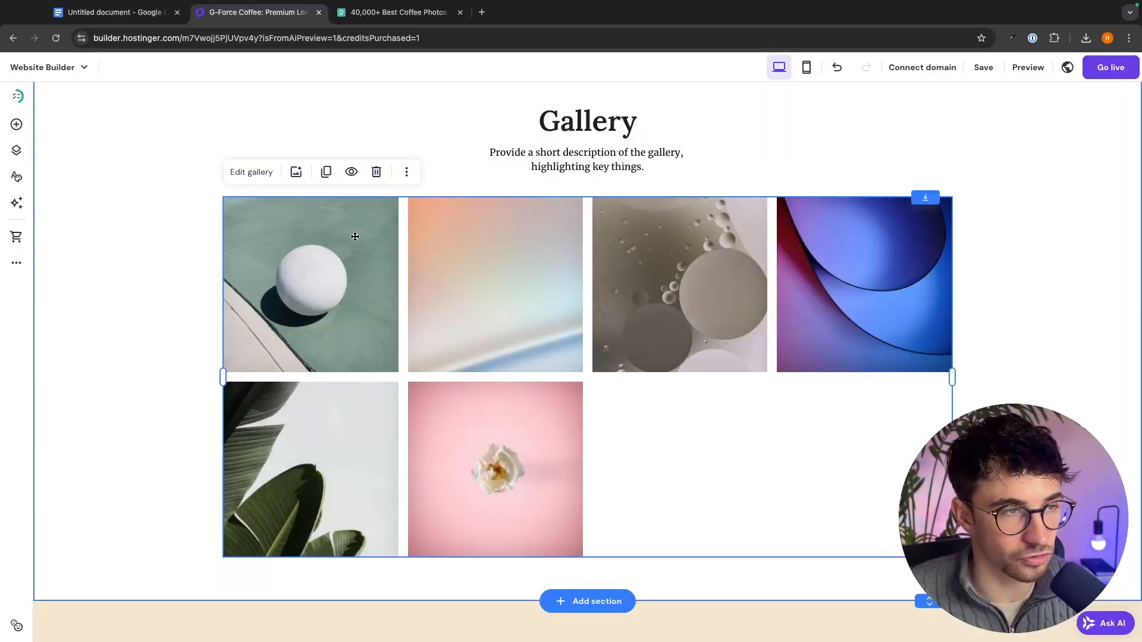
- Set the gallery's layout to Masonry with 12 items per row
click(251, 171)
click(1046, 319)
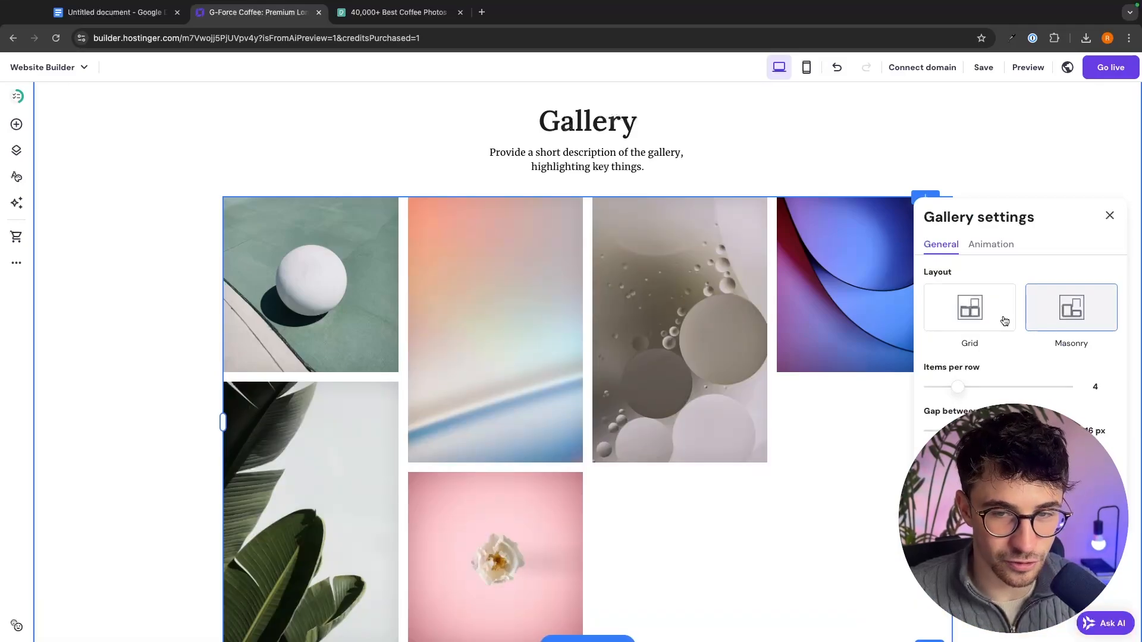
drag(952, 385, 1029, 386)
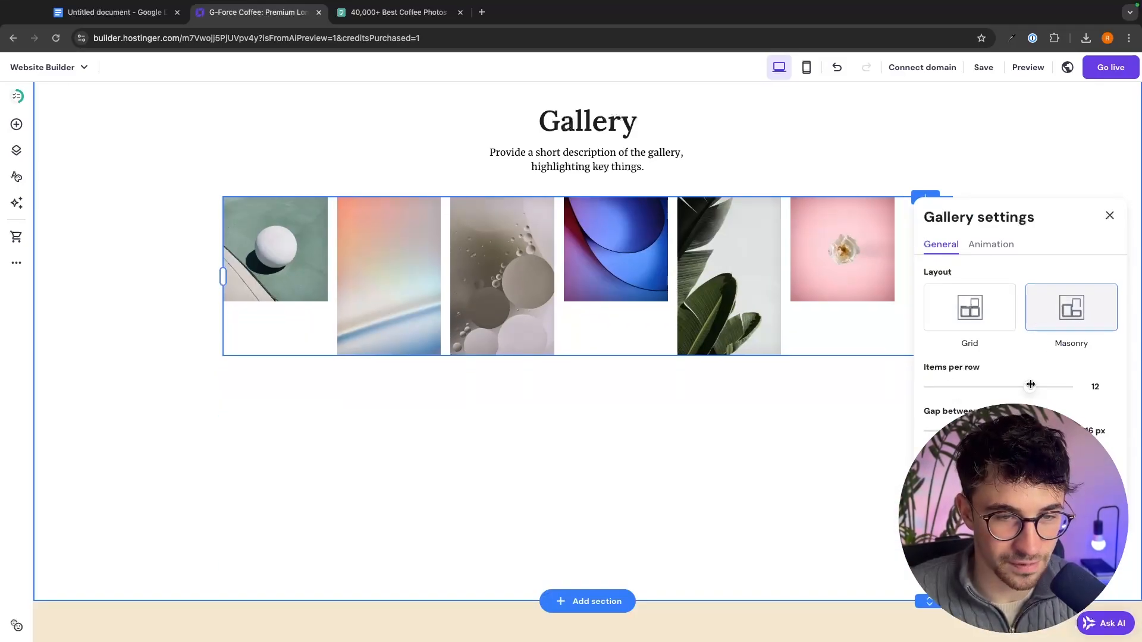
click(680, 461)
scroll(680, 458, up, 1)
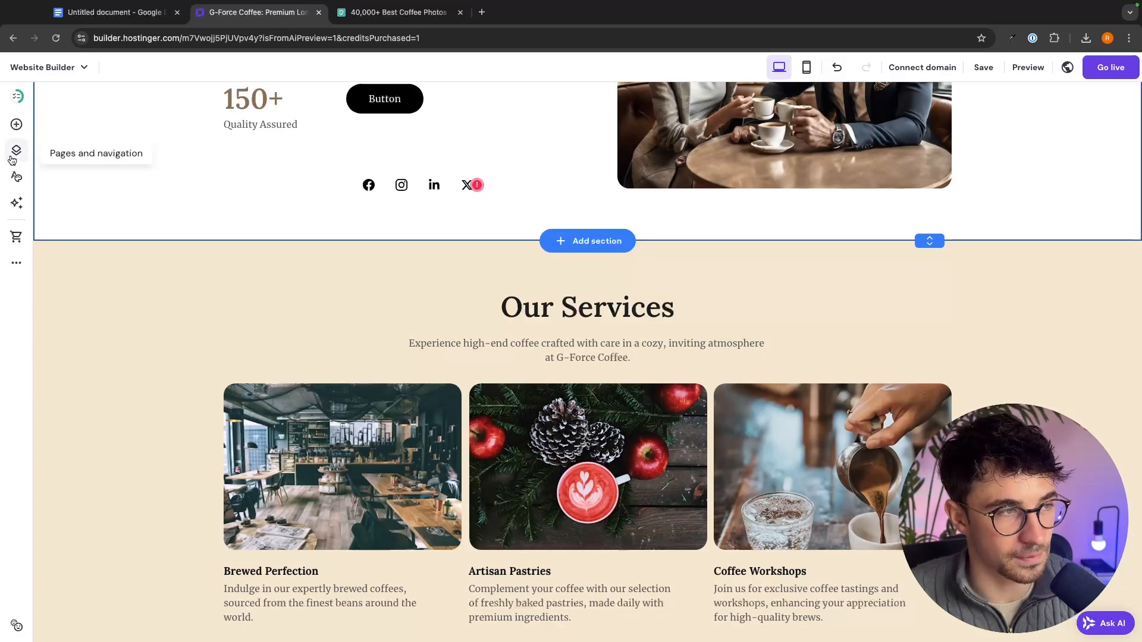
- Open the website's Menu page and review its Food Menu heading, item descriptions and prices
click(16, 154)
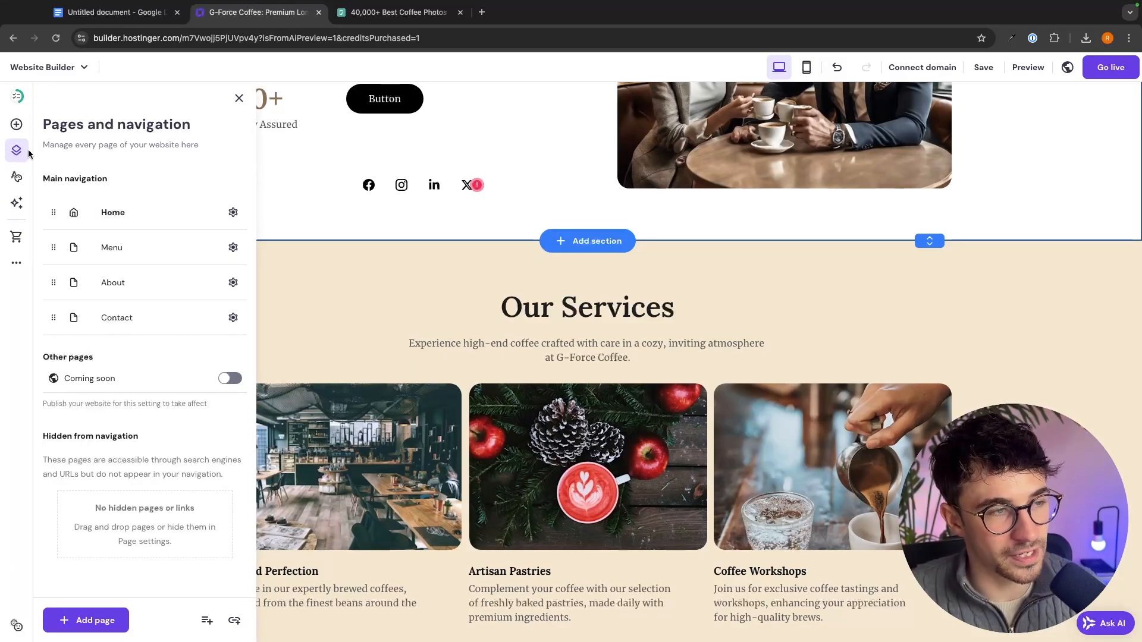
click(103, 253)
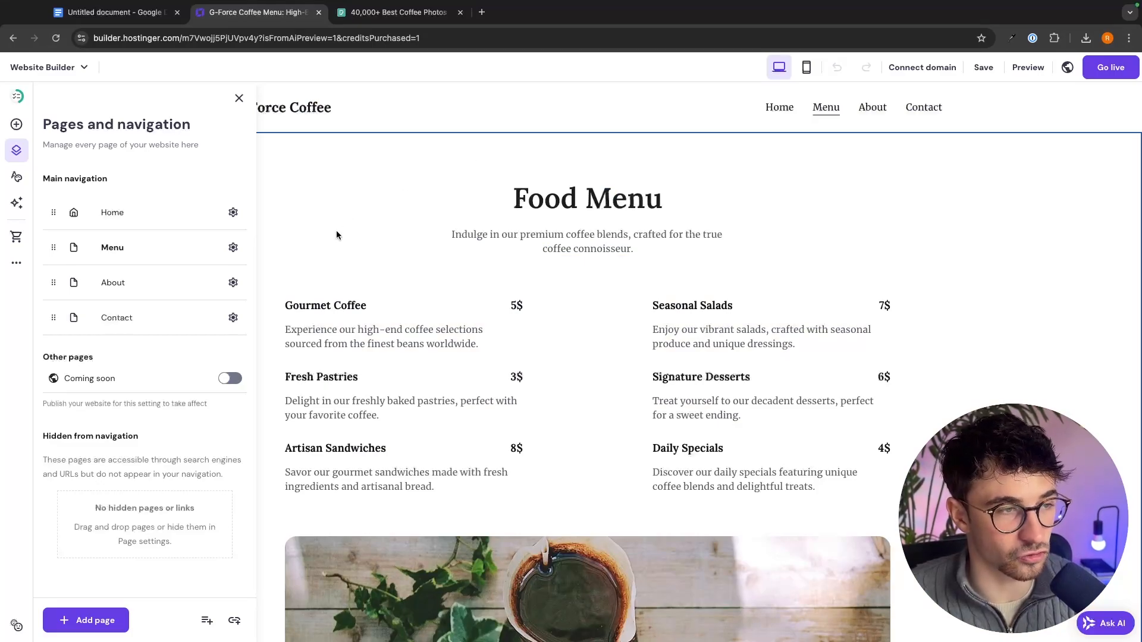
click(115, 212)
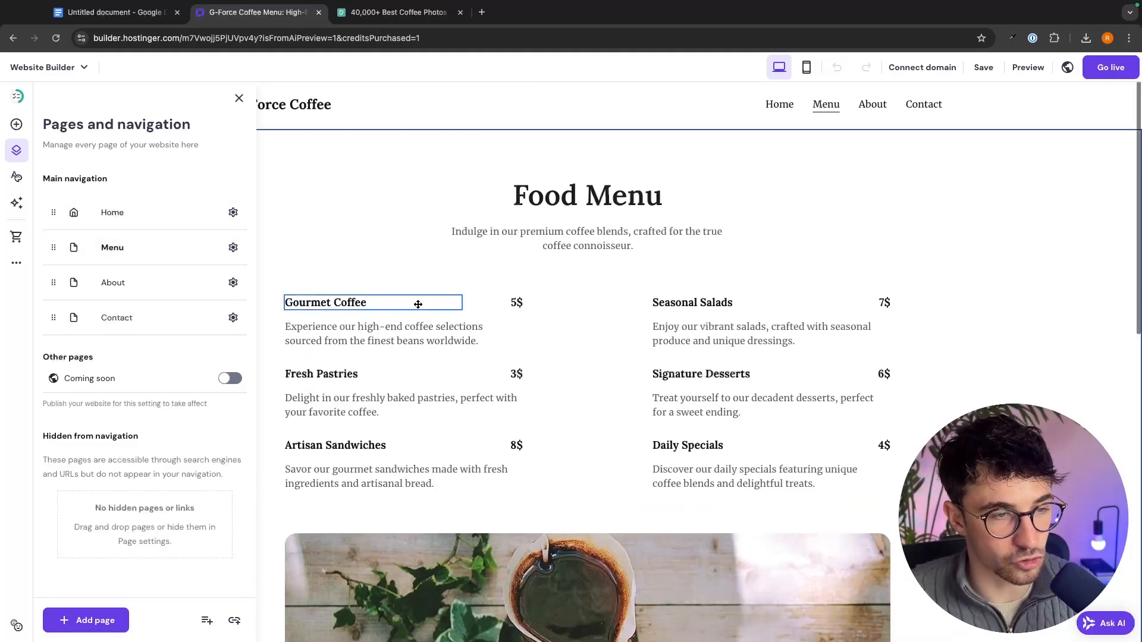
scroll(410, 312, down, 1)
click(449, 330)
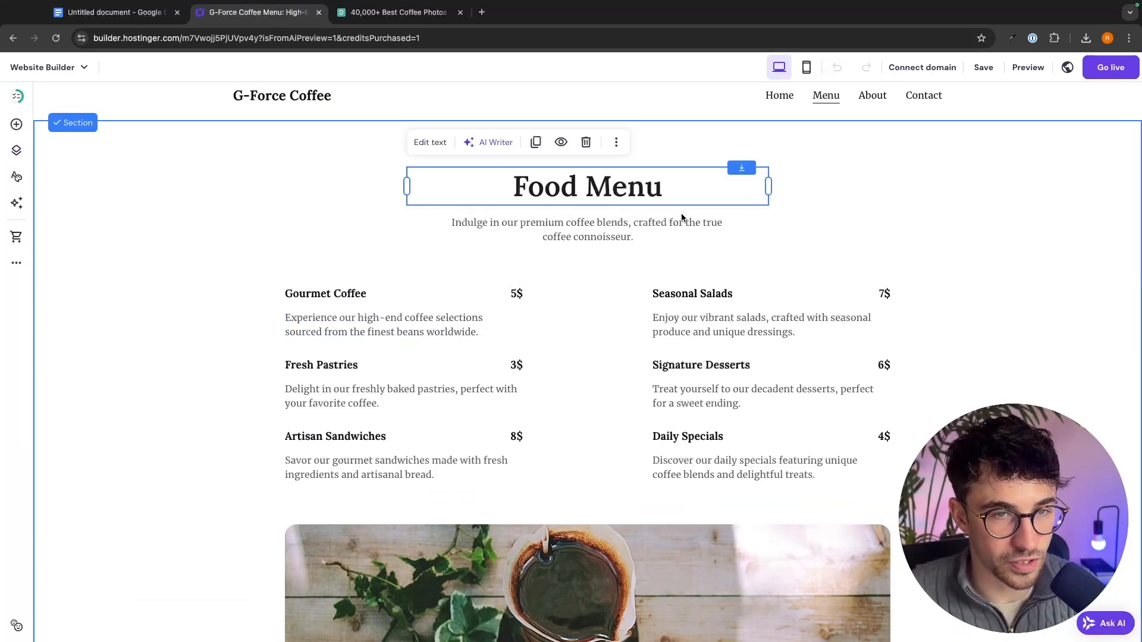
- Delete the Menu page from the website's main navigation
click(16, 150)
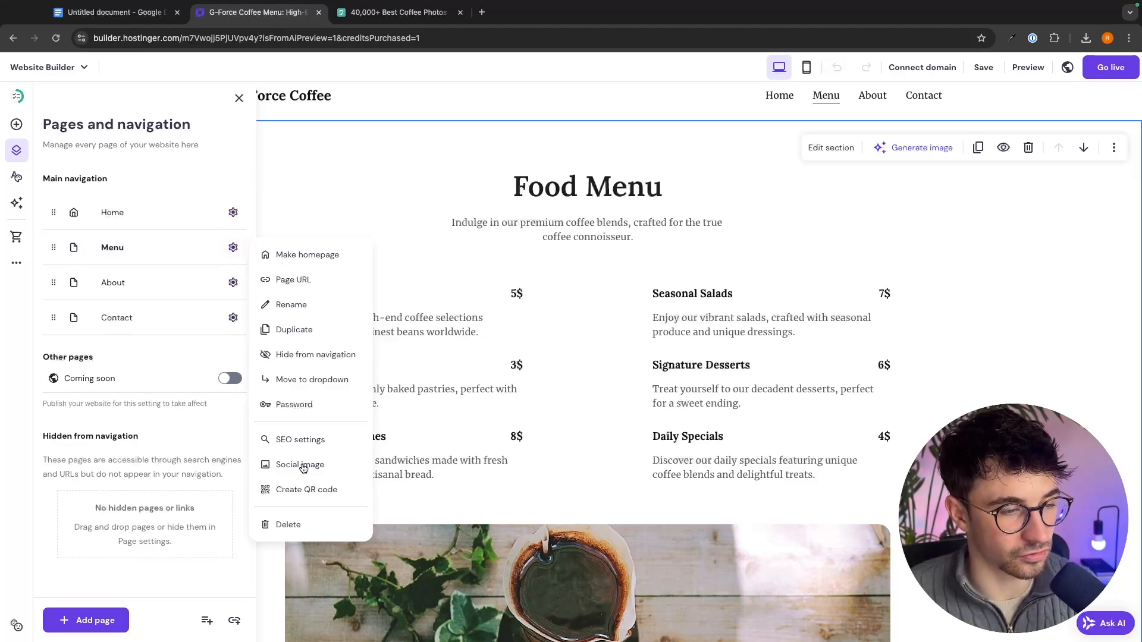
click(289, 523)
click(640, 388)
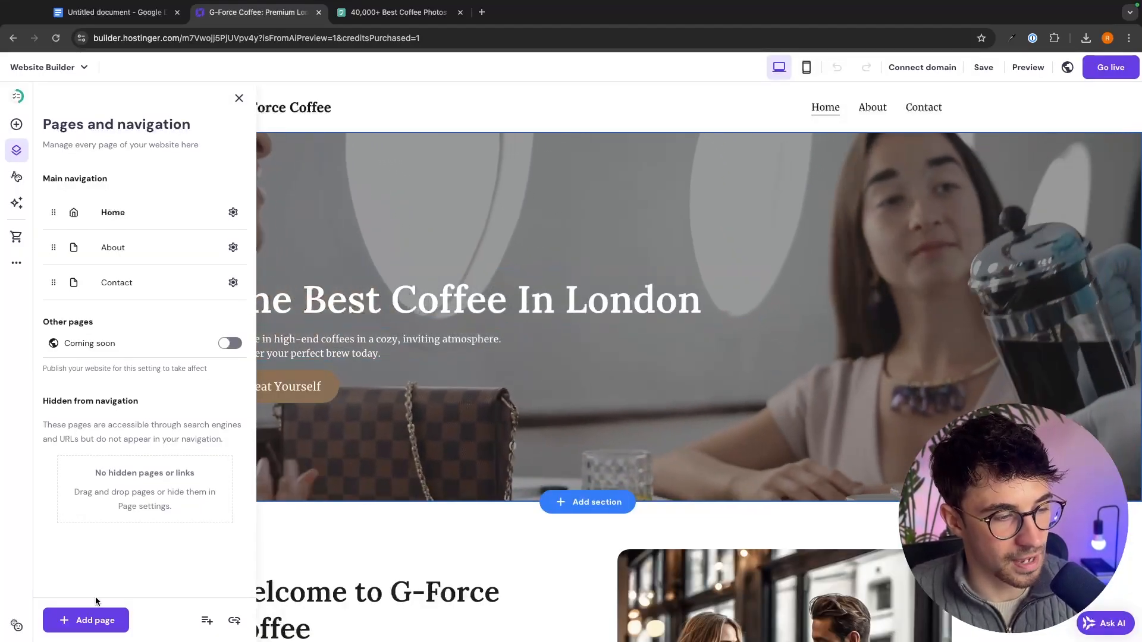
- Look through the Services, Projects and Contact page templates, and add a new empty page to the website
click(100, 621)
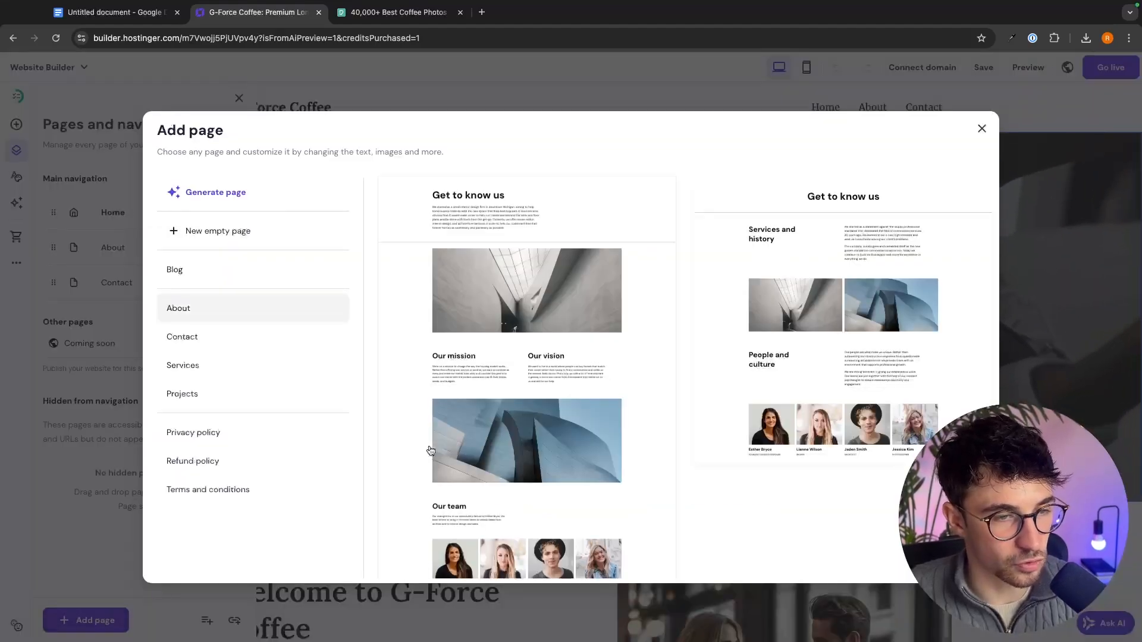
click(219, 360)
click(248, 388)
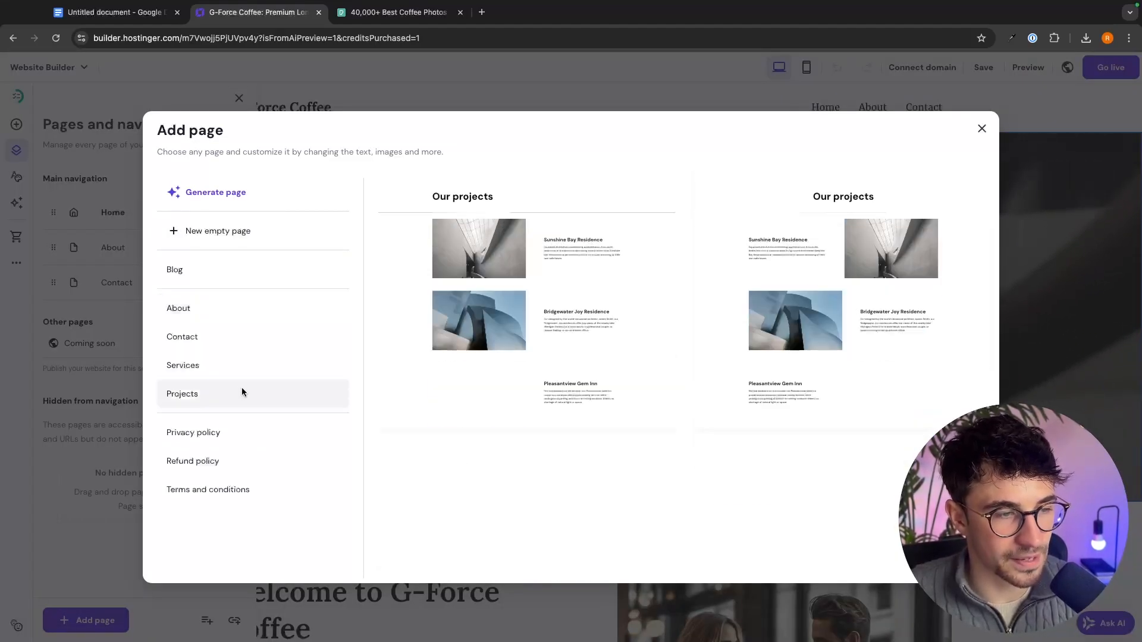
click(273, 329)
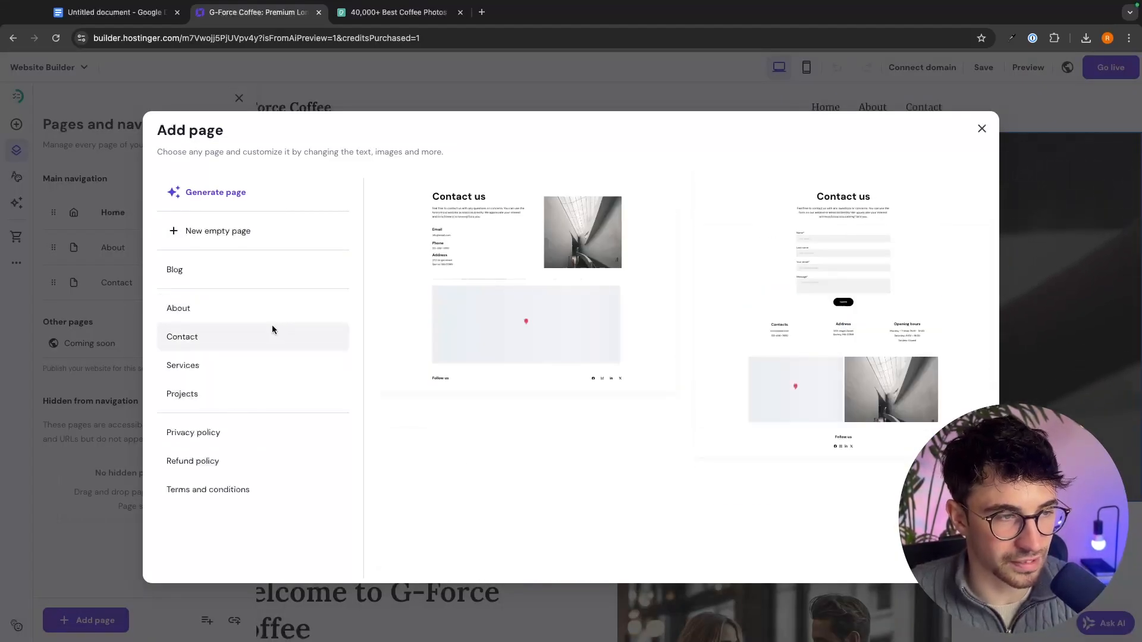
click(246, 236)
click(565, 390)
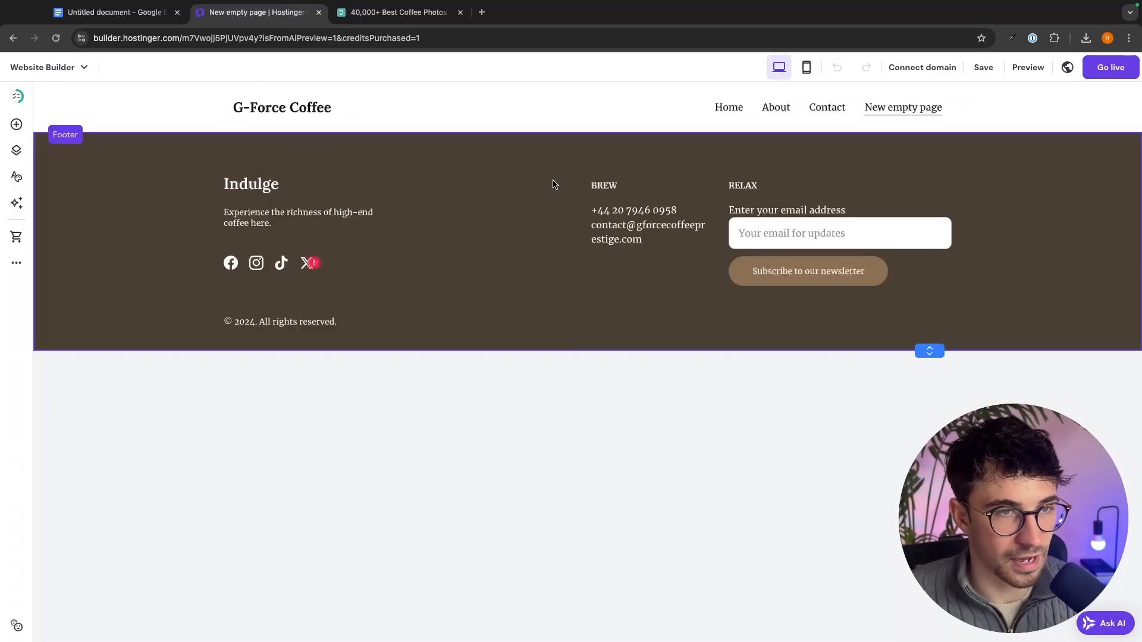
- View the section templates available for the new empty page without adding one, and return to the Home page
click(572, 132)
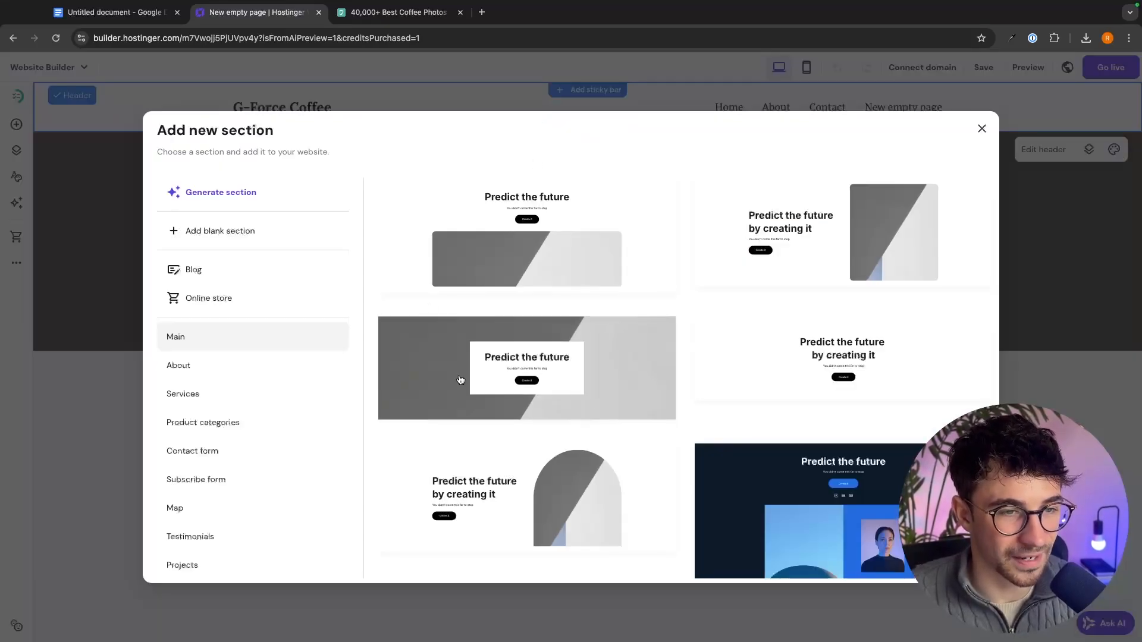
click(981, 130)
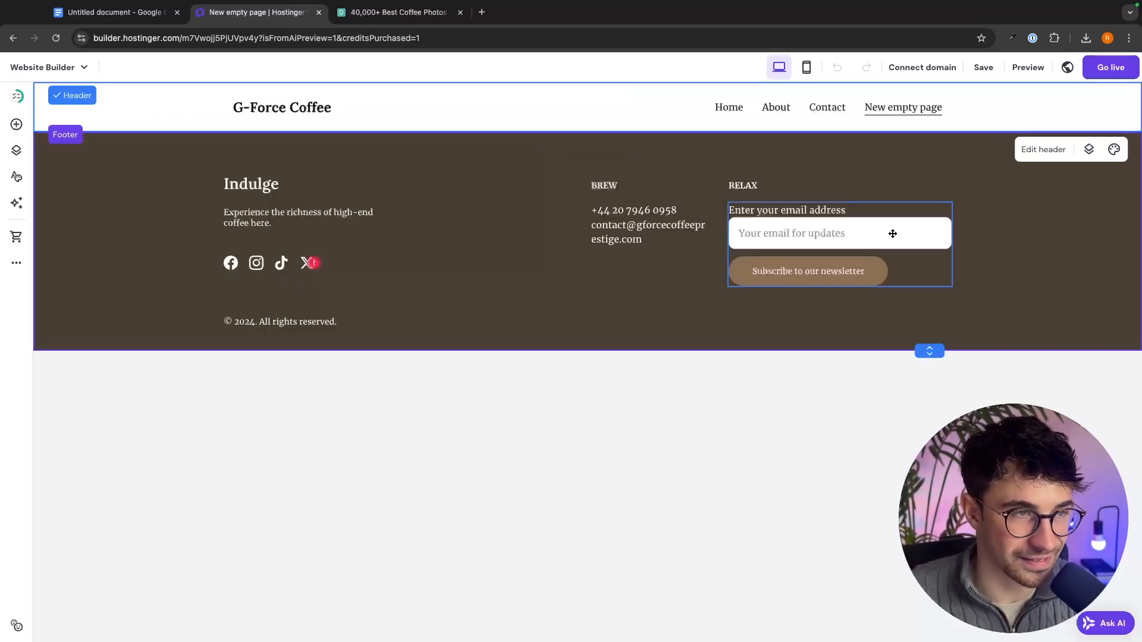
click(729, 107)
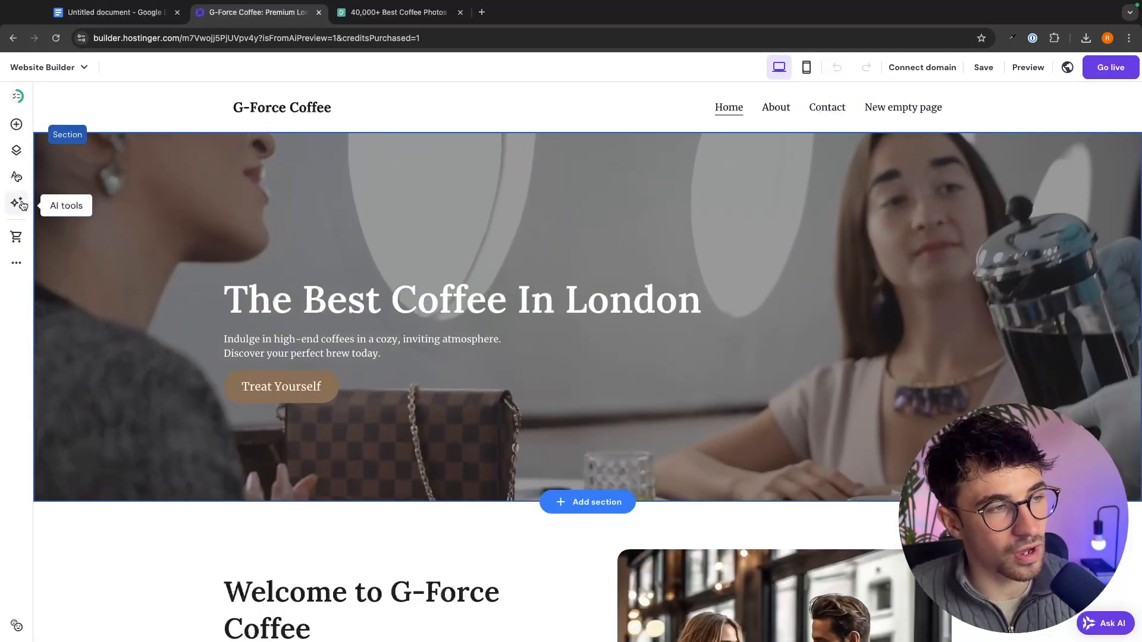
- Look at the AI Image Generator and AI Writer forms, and view the Home page down to its Contact Us section
click(17, 207)
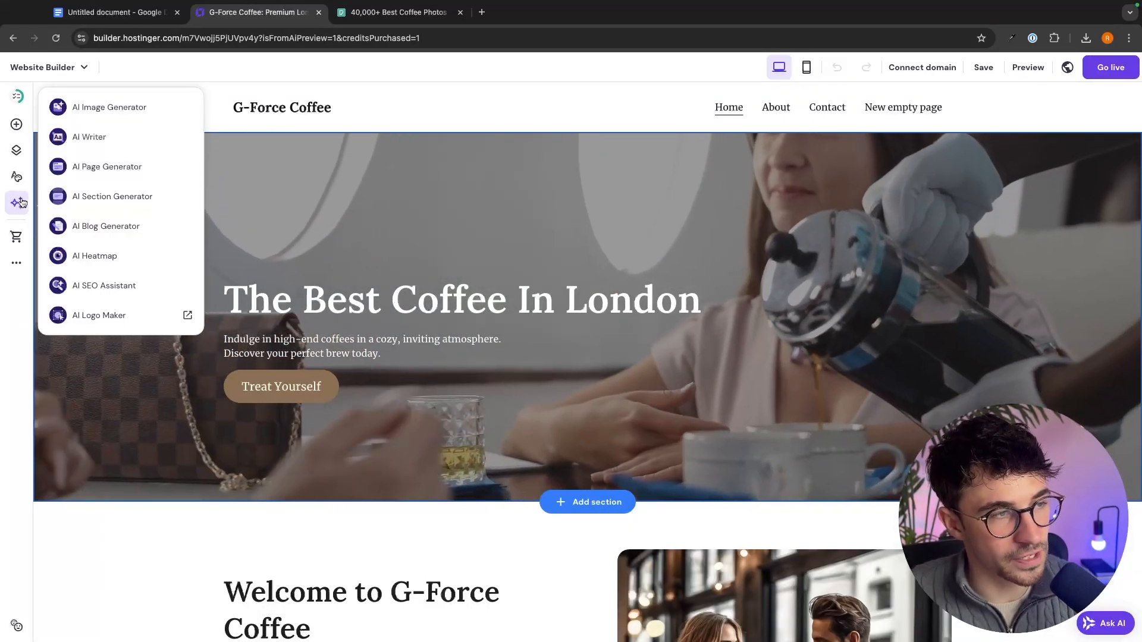
click(100, 110)
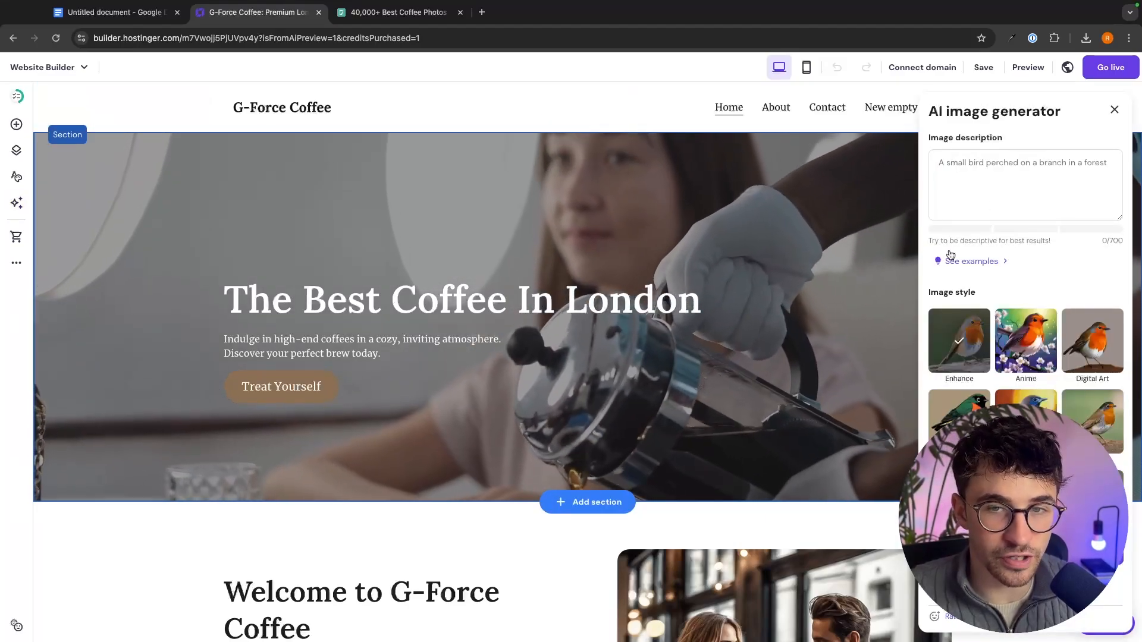
click(17, 202)
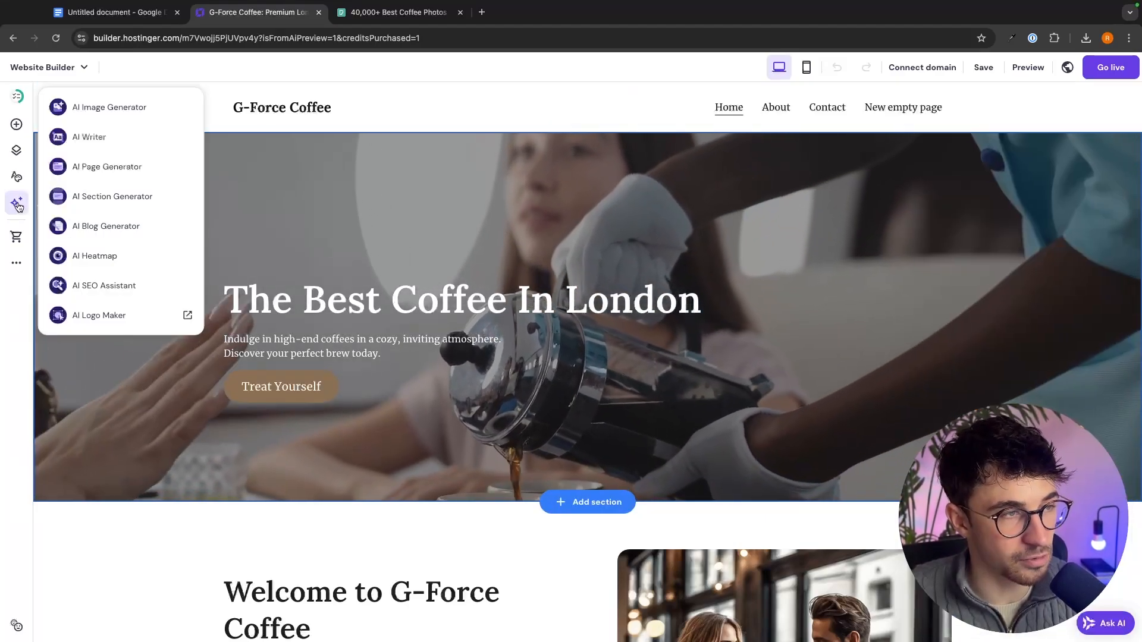
click(95, 136)
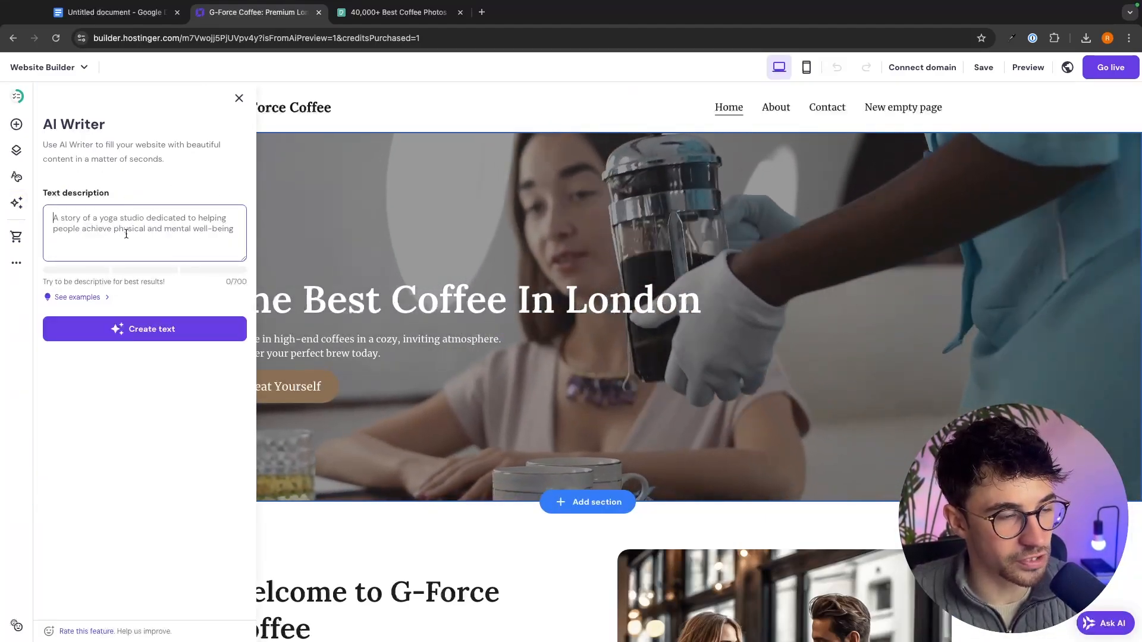
scroll(772, 353, down, 15)
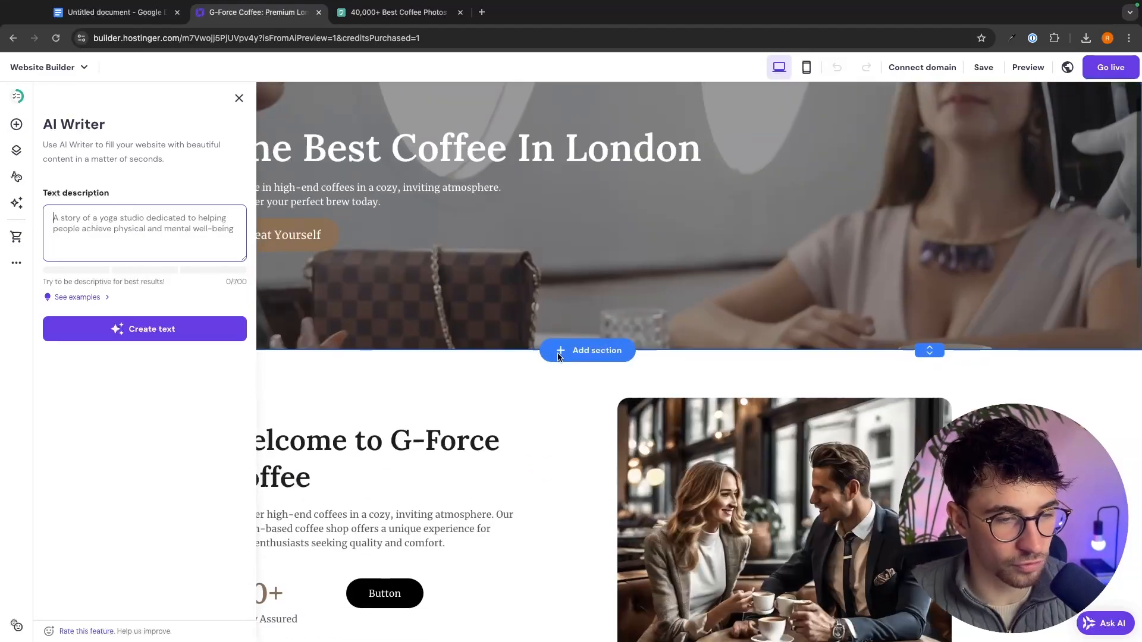
scroll(772, 355, down, 3)
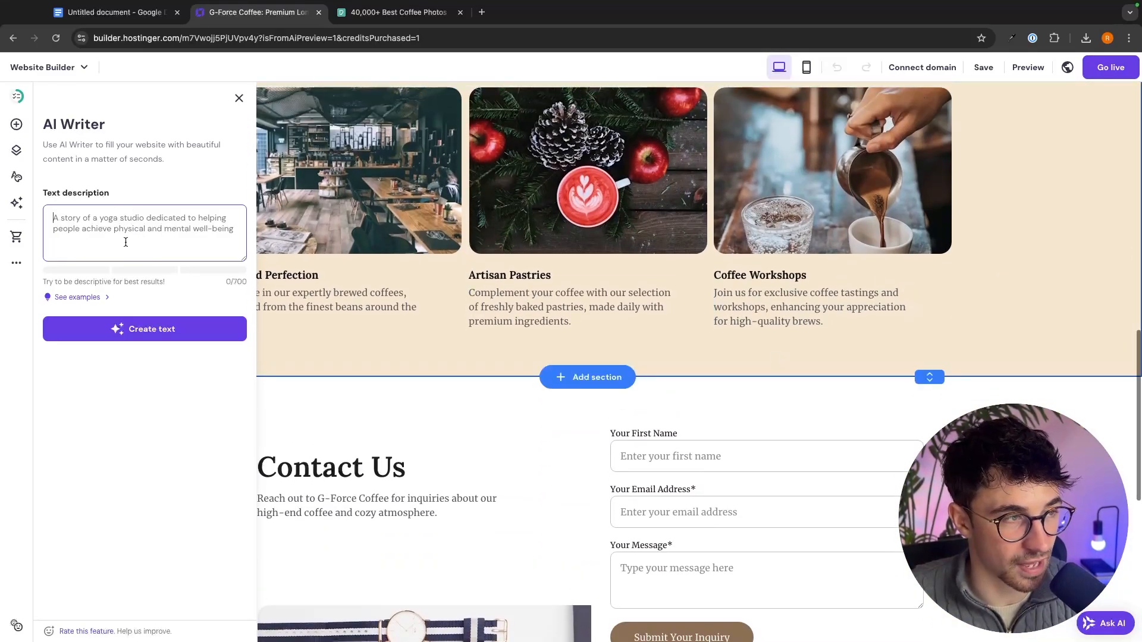
- Generate an About page for a cozy London coffee shop with the AI Page Generator
click(16, 205)
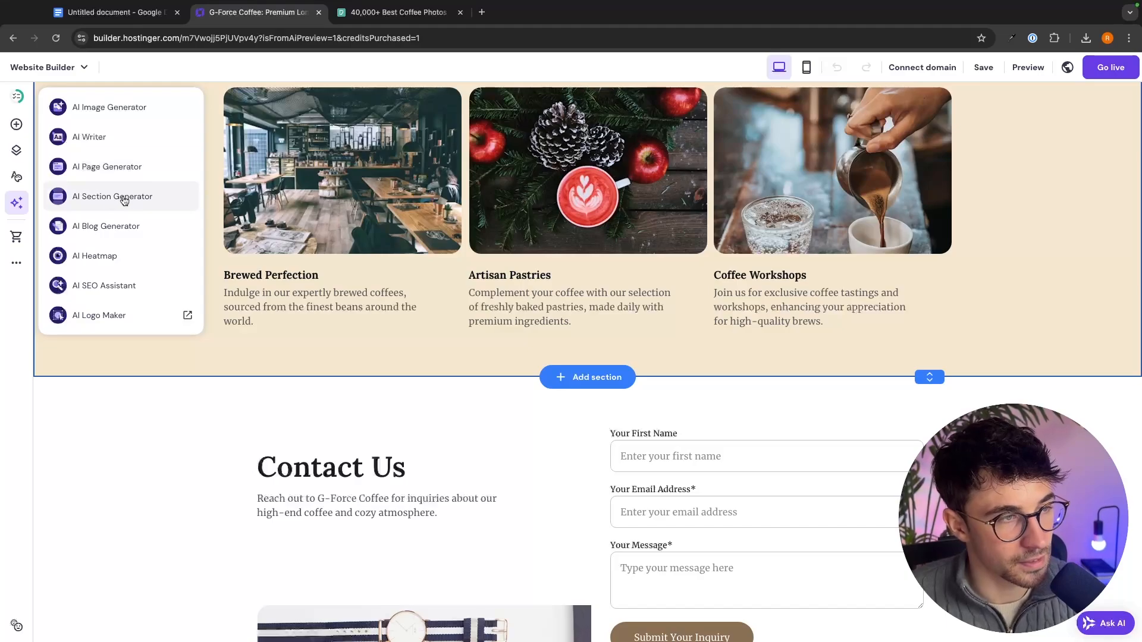
click(76, 173)
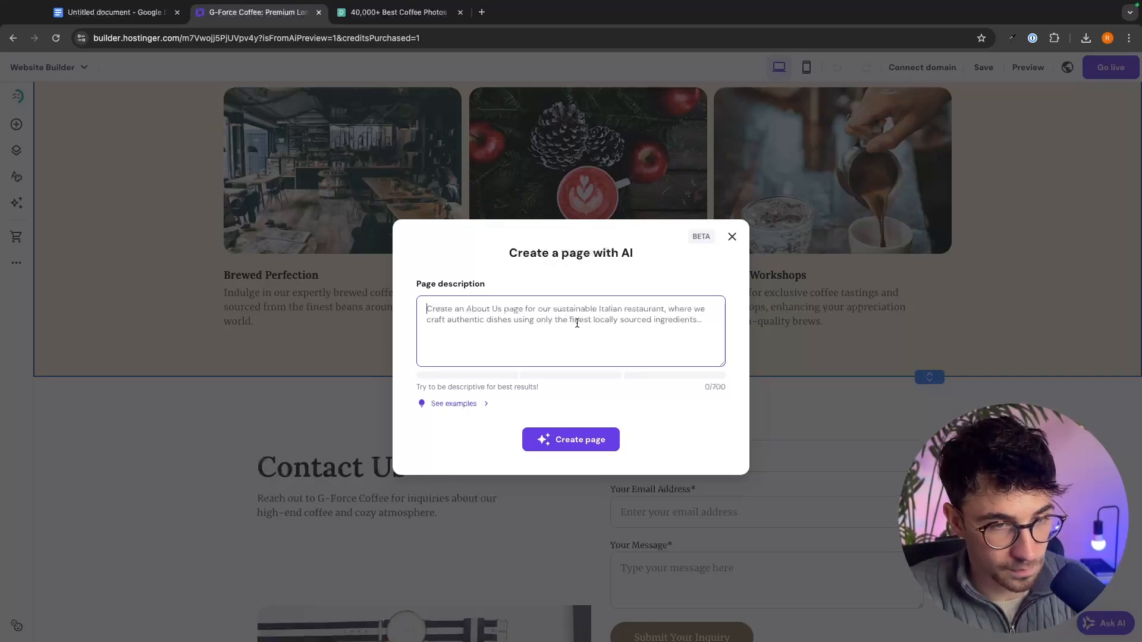
click(570, 437)
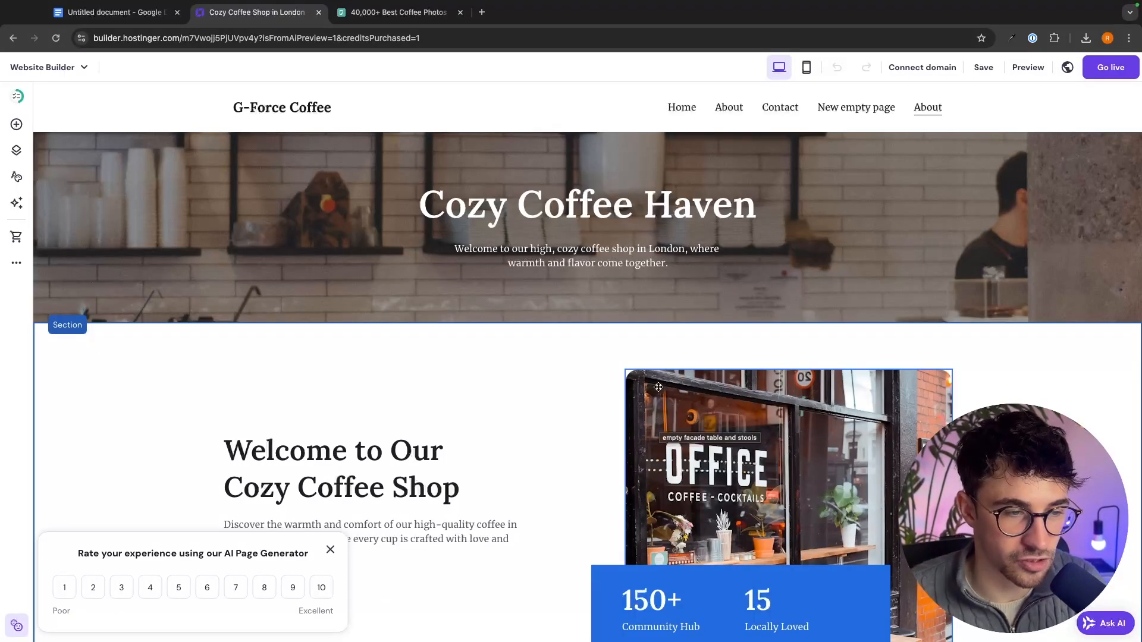
- Review the generated page's sections down to the testimonials and footer, and check the website's page list
scroll(659, 421, down, 8)
scroll(671, 373, down, 7)
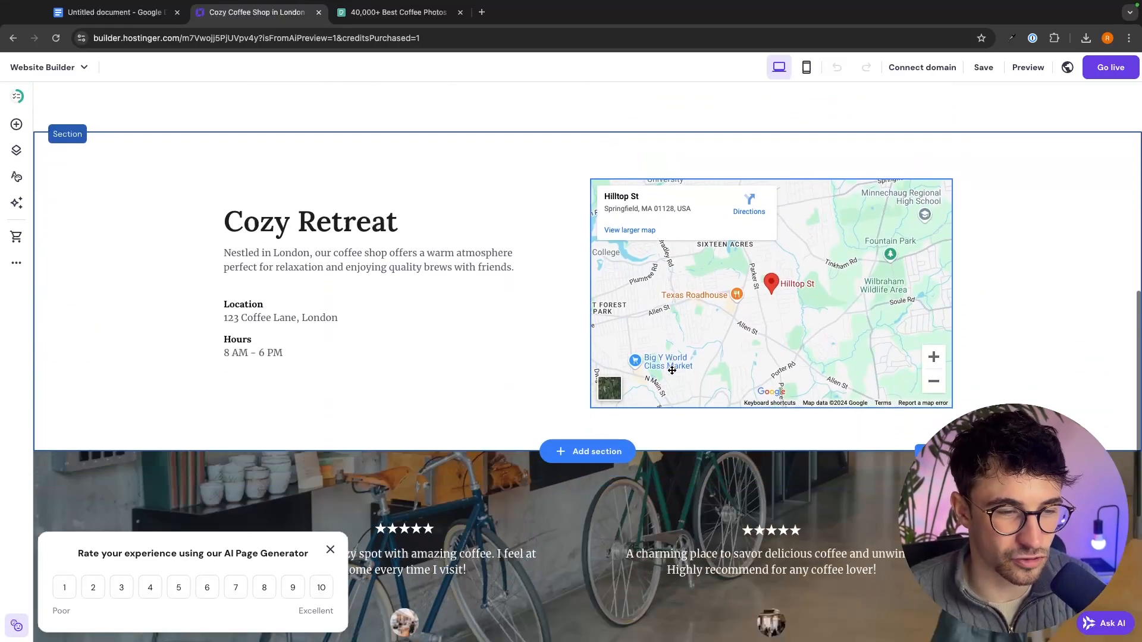
scroll(771, 381, down, 1)
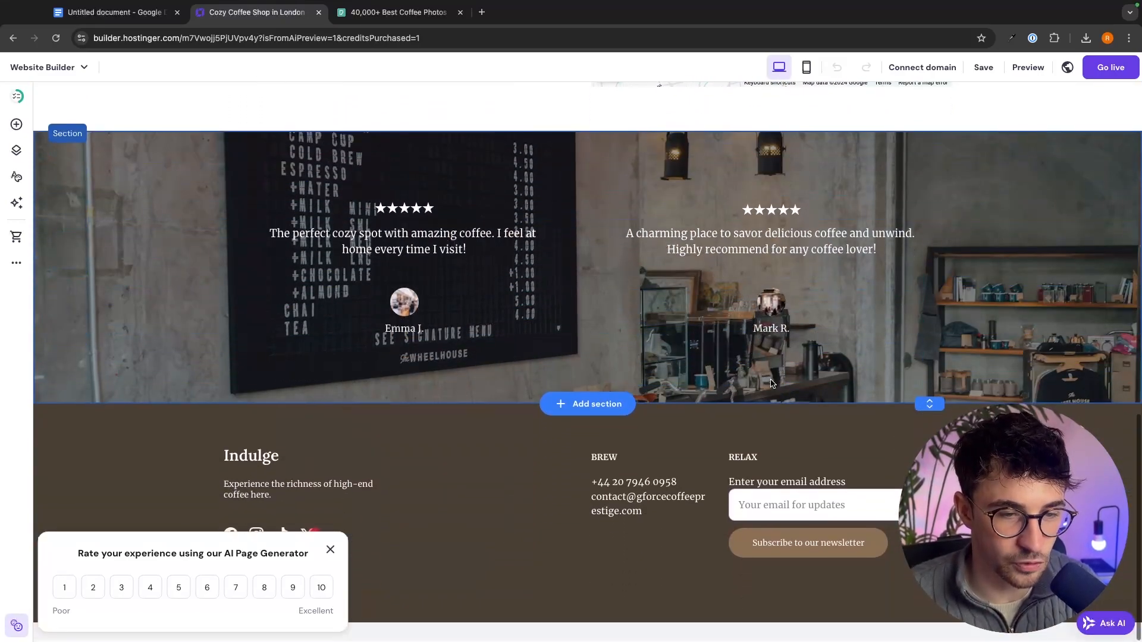
scroll(772, 380, up, 16)
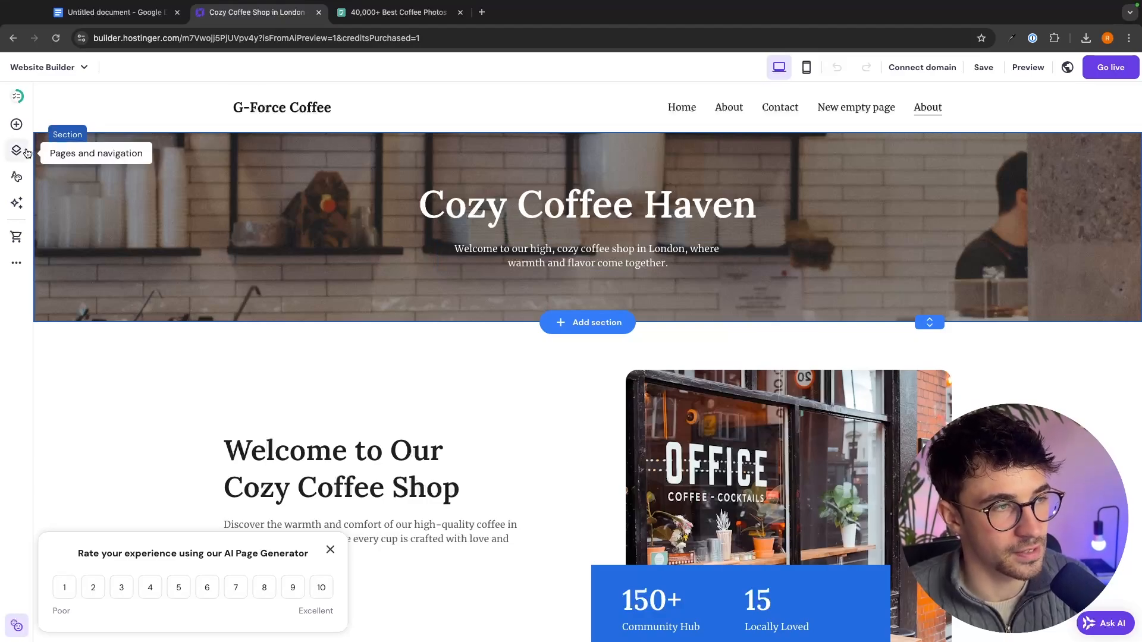
click(17, 151)
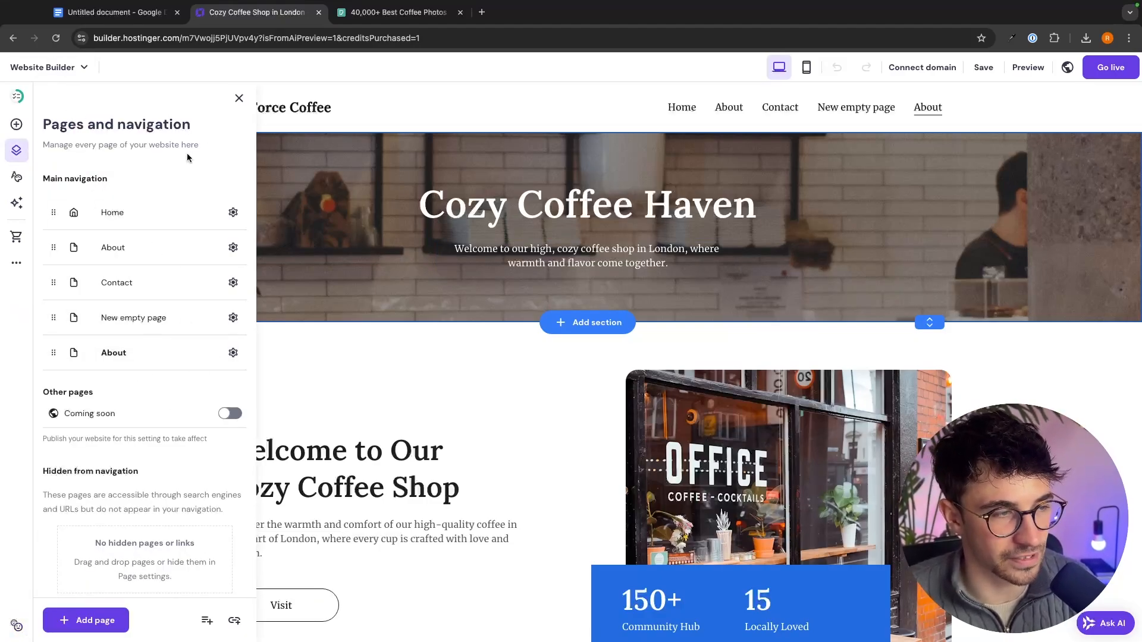
- Add a Blog page by opening the AI Blog Generator, and close the post form without creating content
click(17, 203)
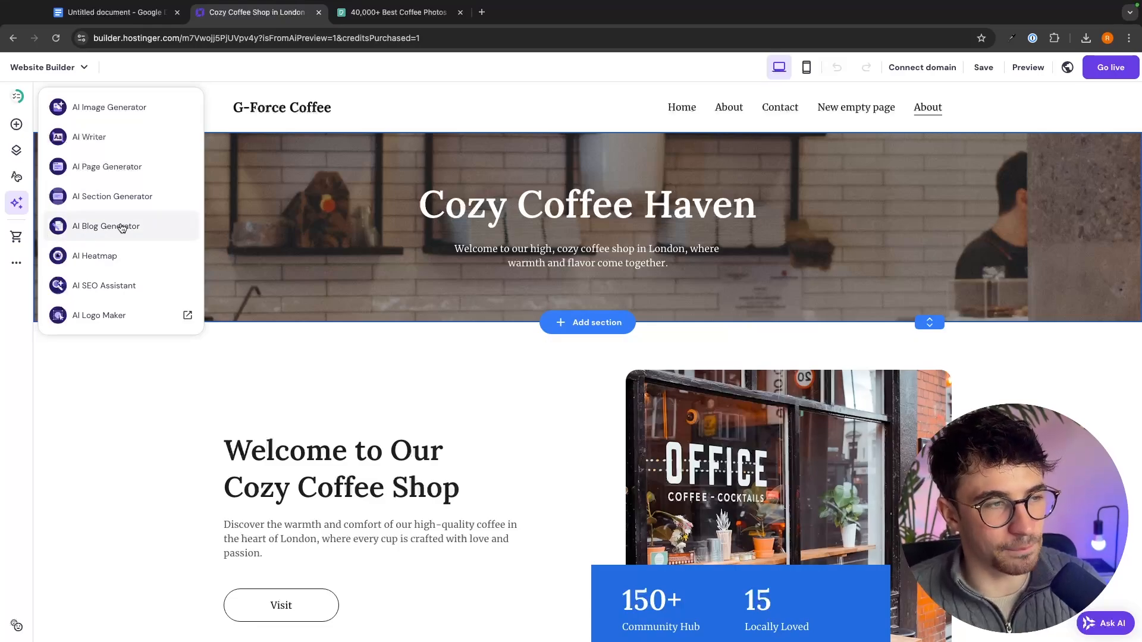
click(109, 227)
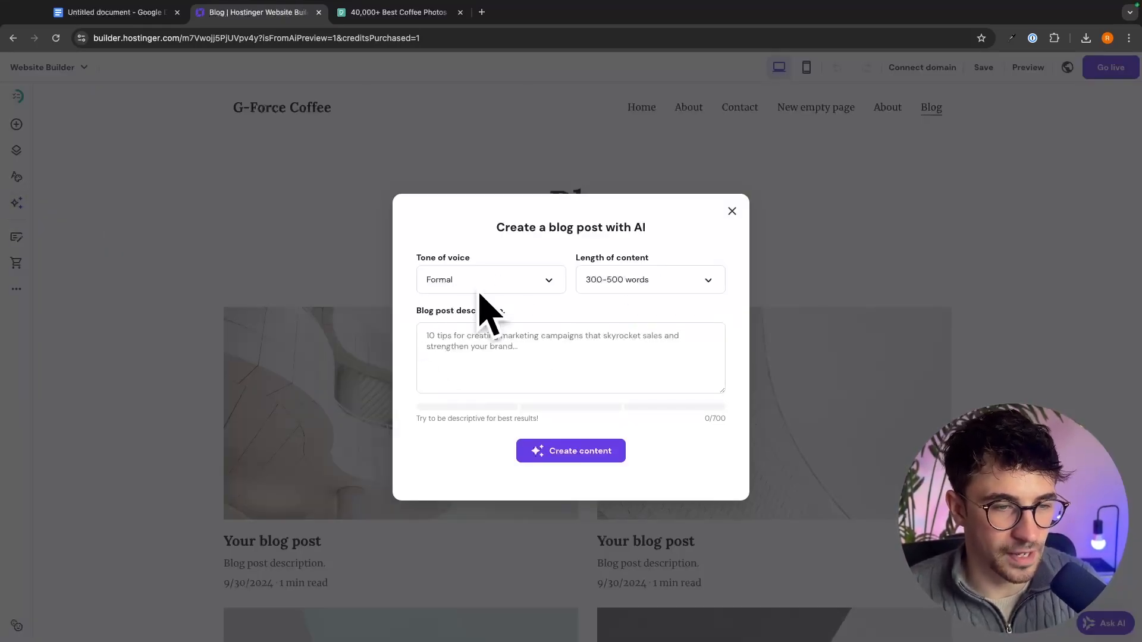
click(731, 212)
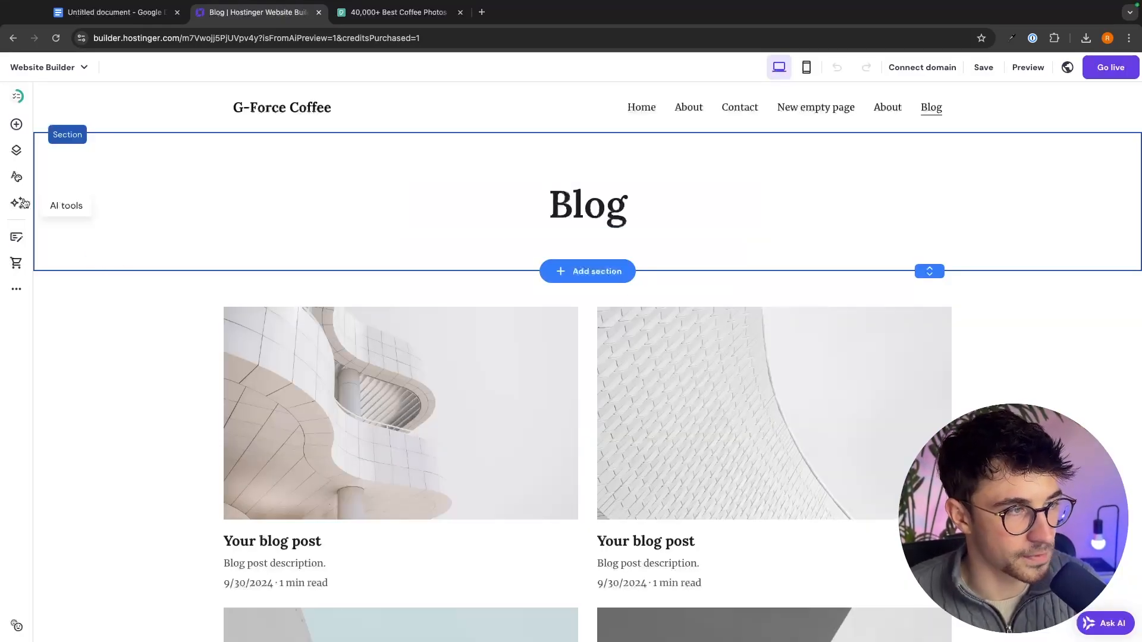
- Cancel the AI Heatmap started on the Blog page, and examine the Home page's heatmap down to Our Services before hiding it
click(151, 253)
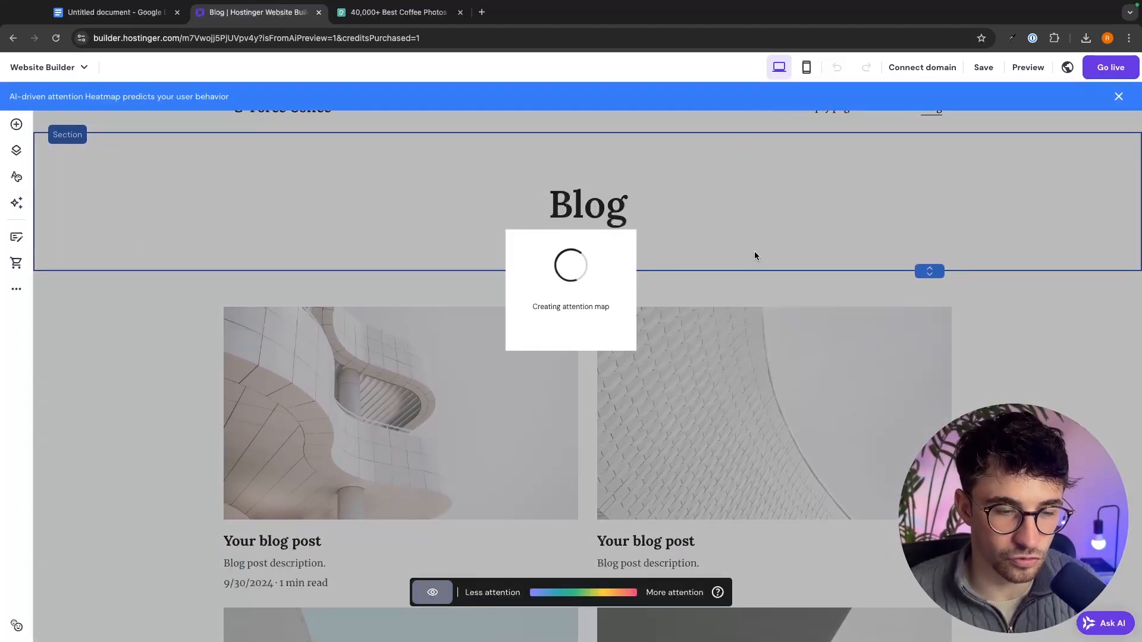
click(1116, 97)
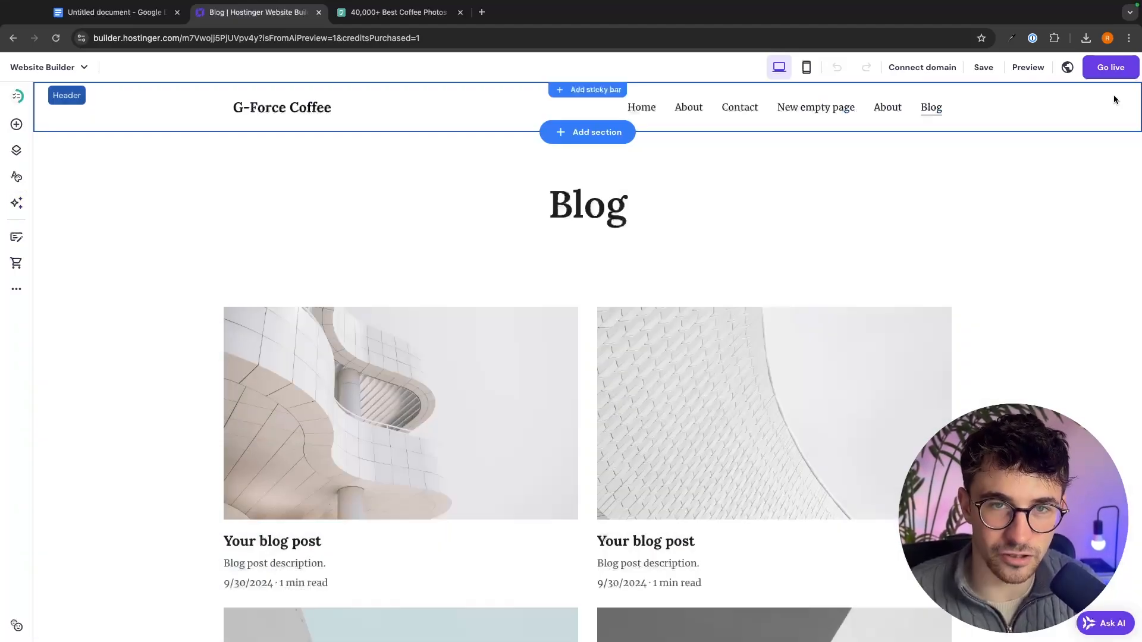
click(647, 109)
click(18, 202)
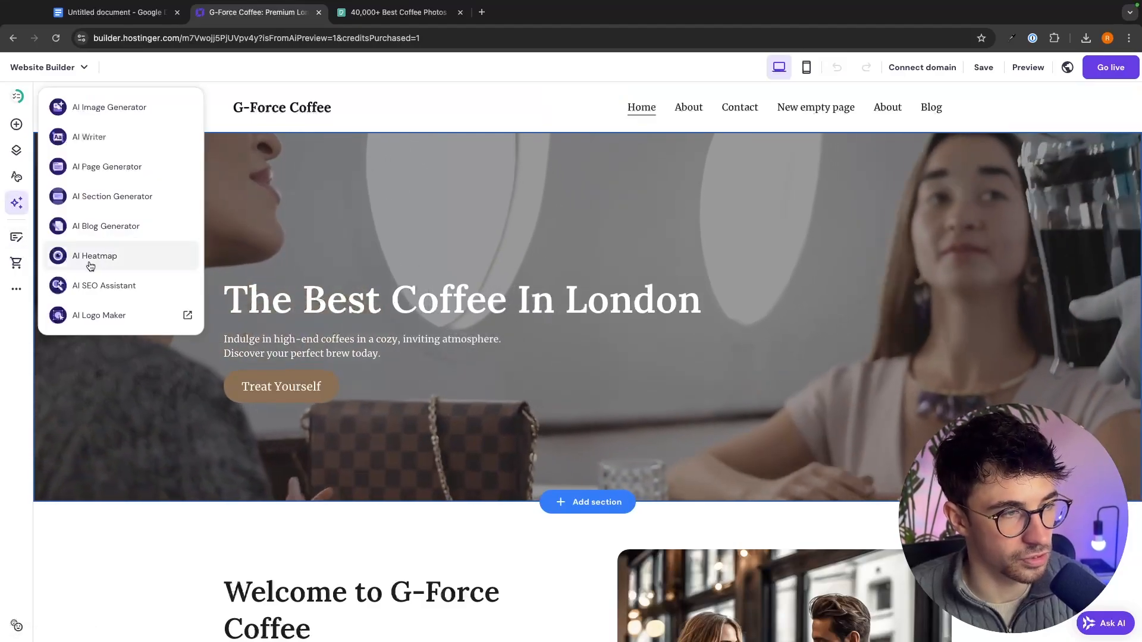
click(91, 256)
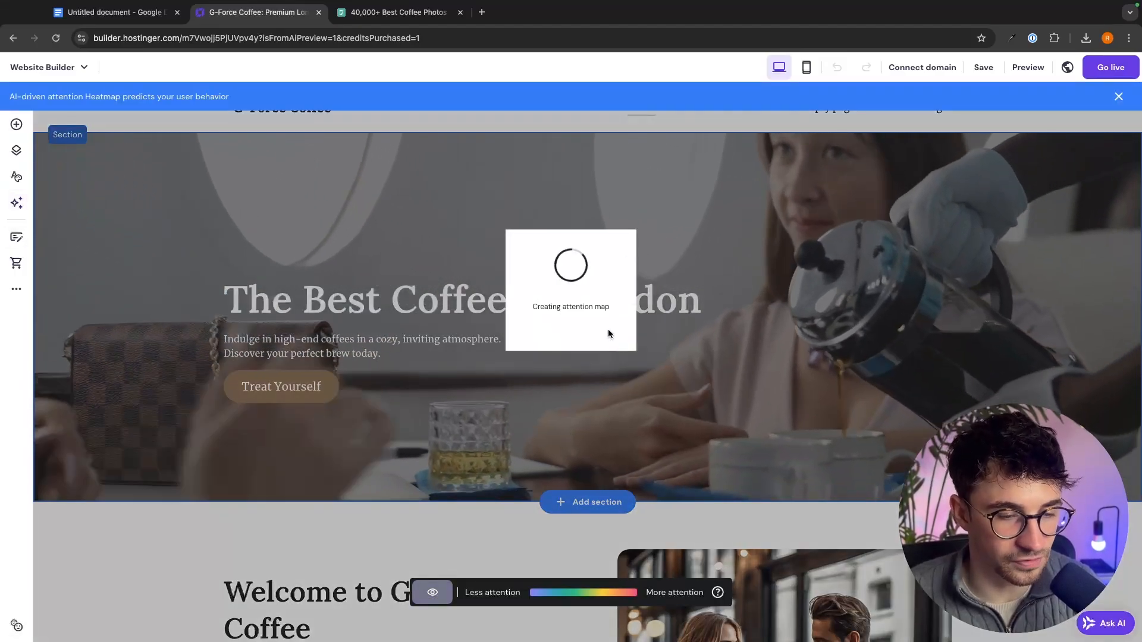
scroll(754, 326, down, 1)
scroll(766, 256, up, 1)
scroll(648, 179, down, 1)
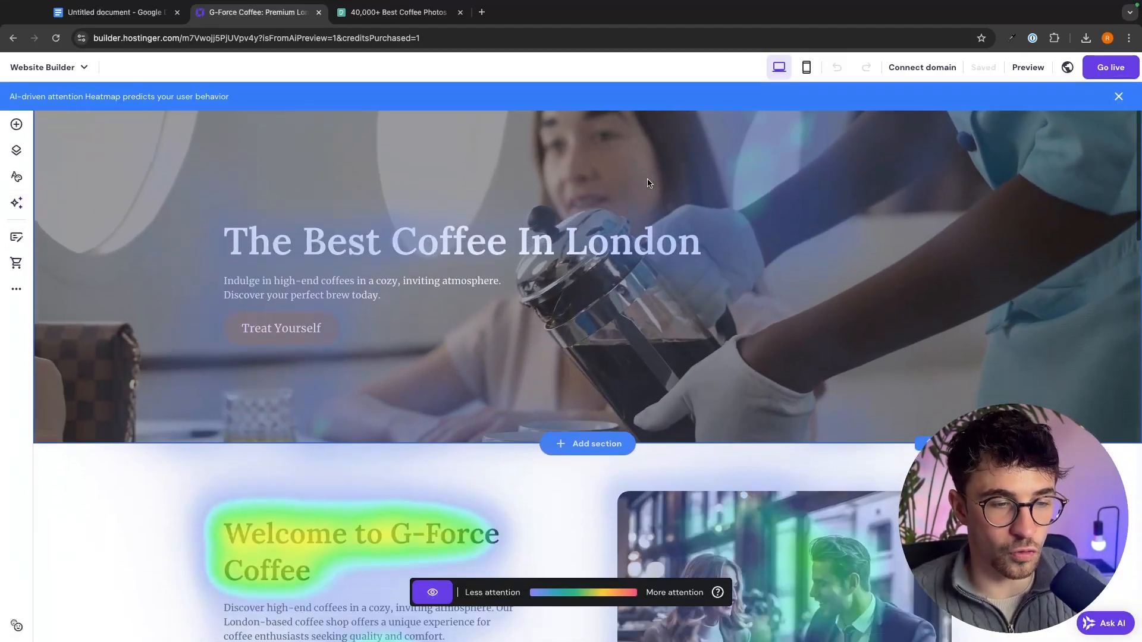
scroll(648, 182, down, 4)
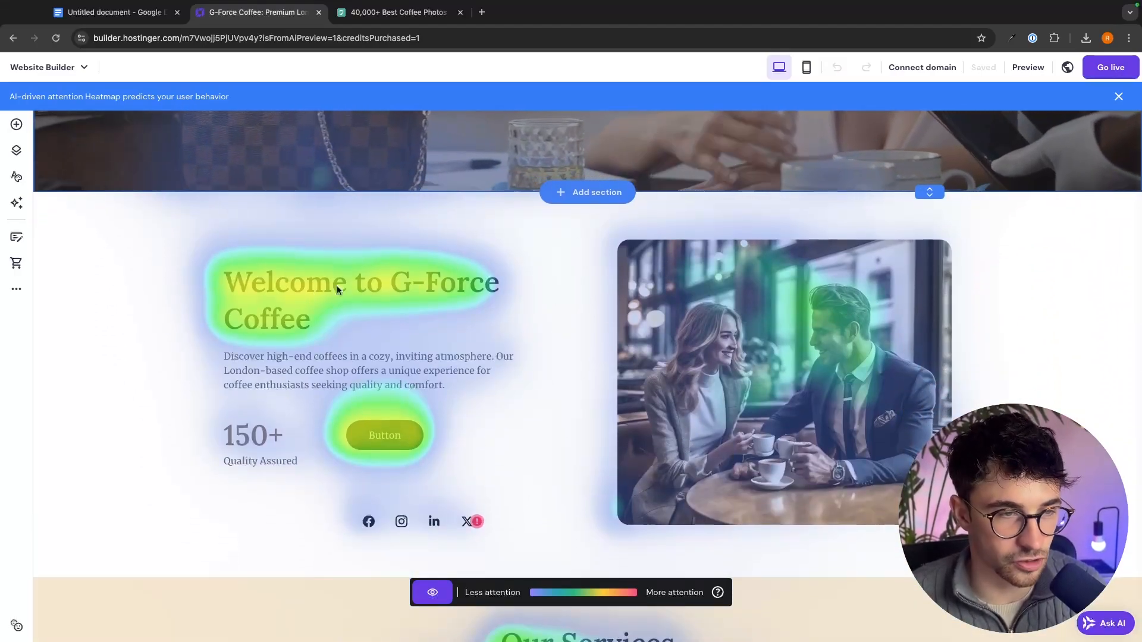
scroll(381, 302, down, 2)
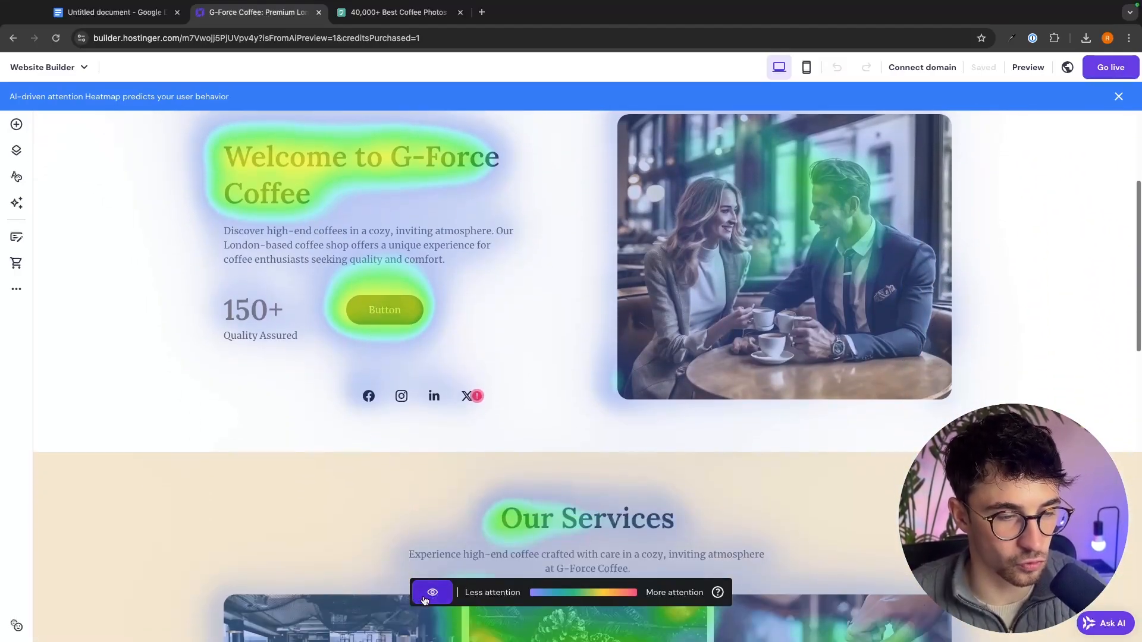
click(429, 594)
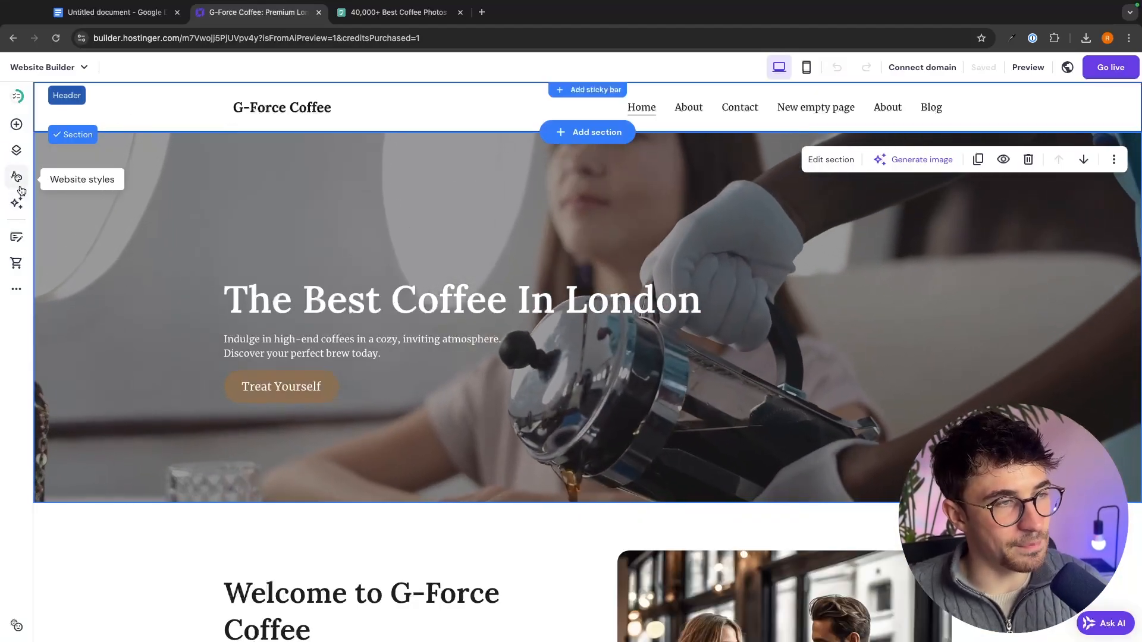
- Open the website styles and review the colors used across the site
click(17, 179)
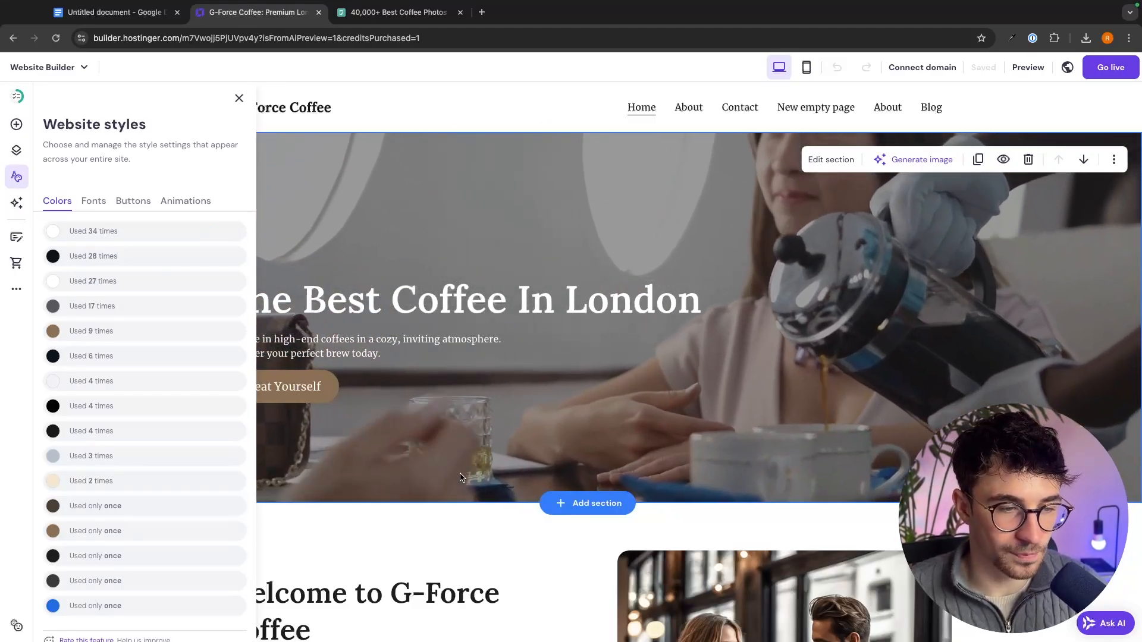
scroll(442, 538, down, 2)
scroll(442, 536, up, 2)
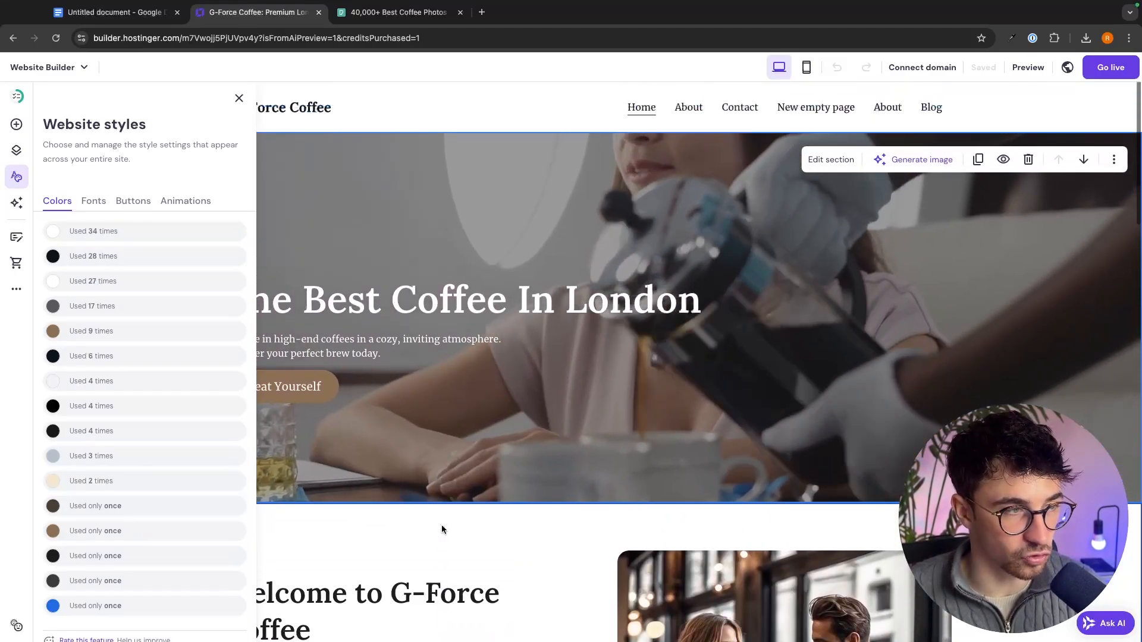
- Replace the most-used white color #FFFFFF with the cream website color #F5E8D0 across the entire site
click(221, 231)
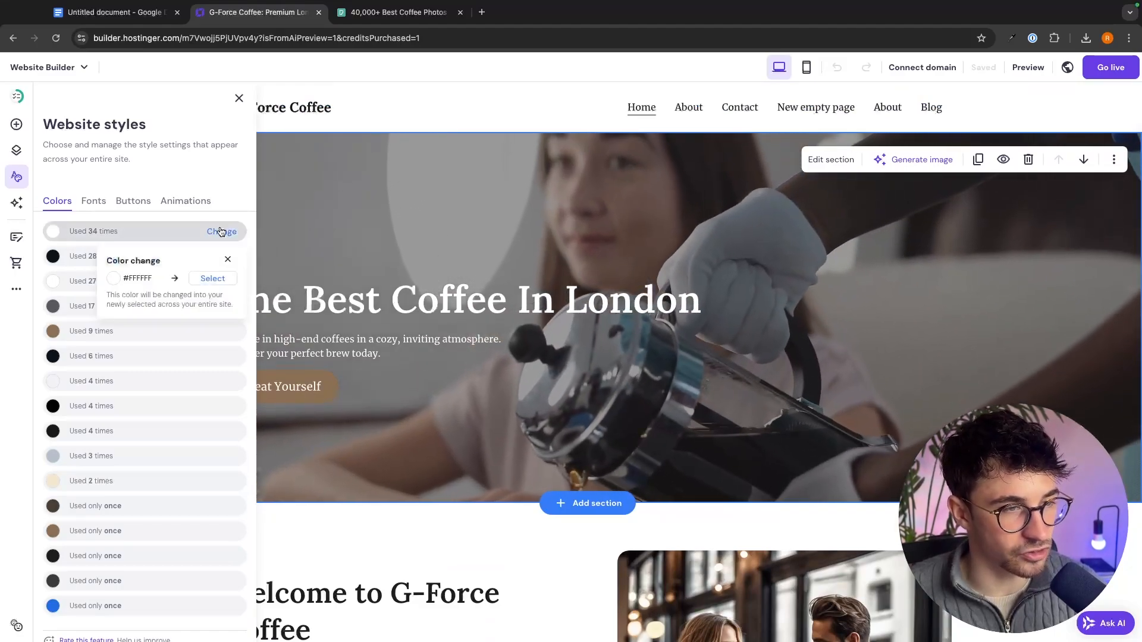
click(206, 276)
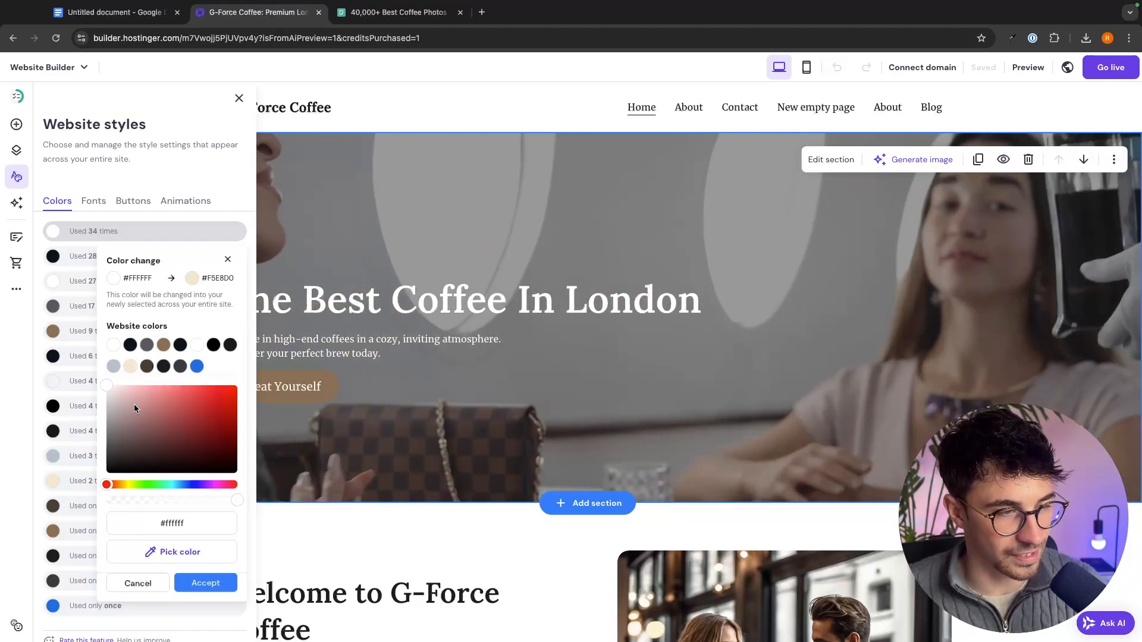
mouse_move(180, 430)
mouse_down()
mouse_move(211, 400)
mouse_move(234, 401)
mouse_move(184, 433)
mouse_move(189, 422)
mouse_up()
click(129, 366)
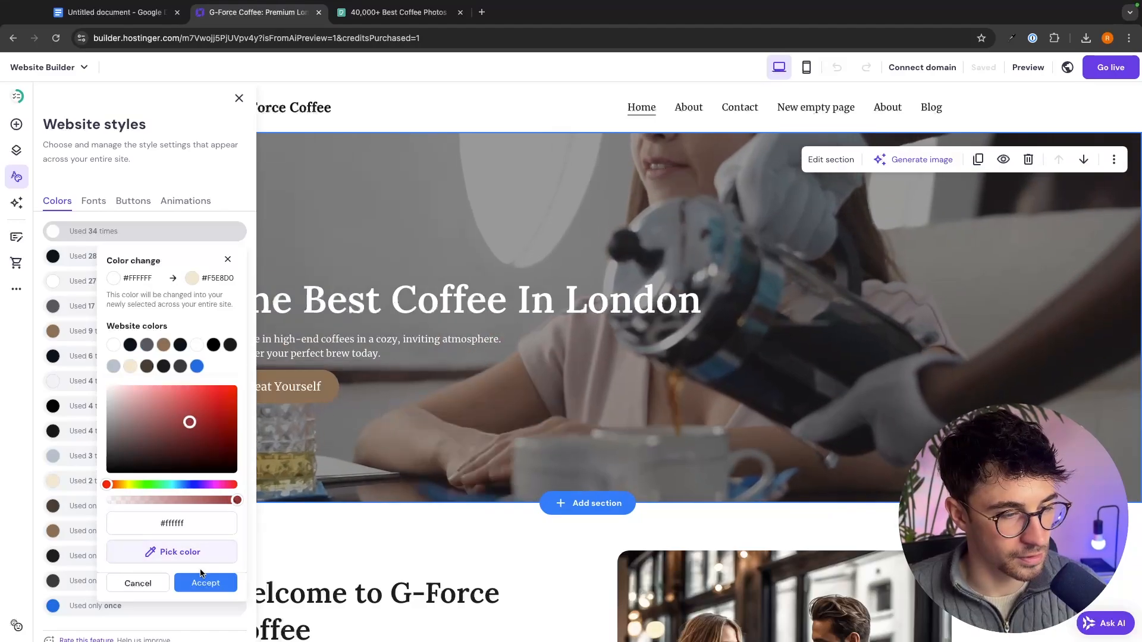
click(205, 583)
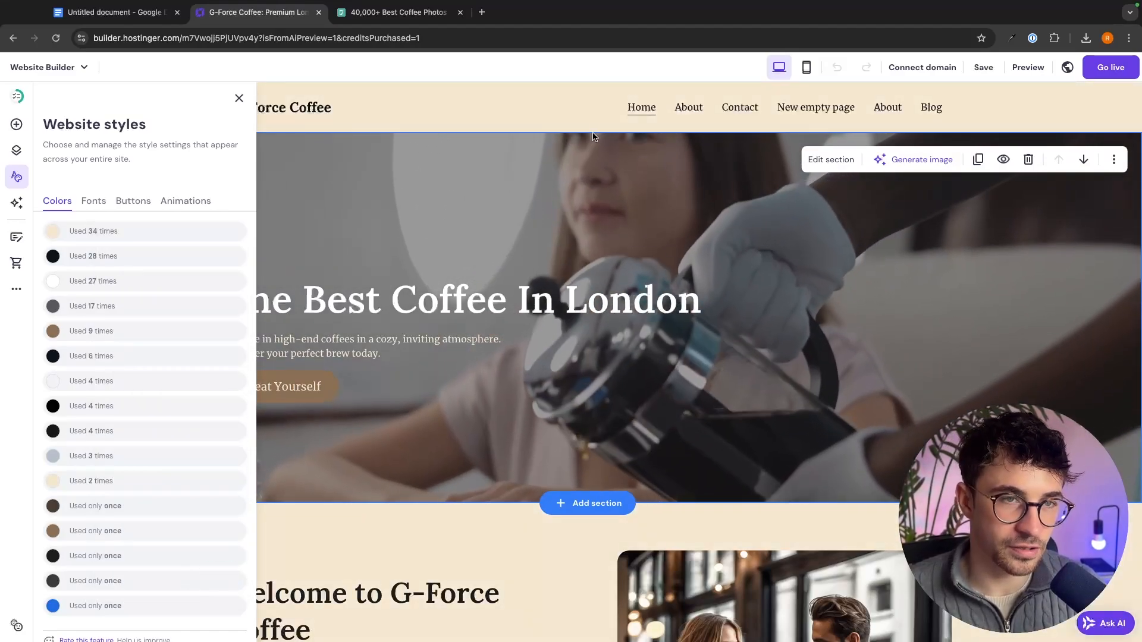
scroll(641, 364, down, 3)
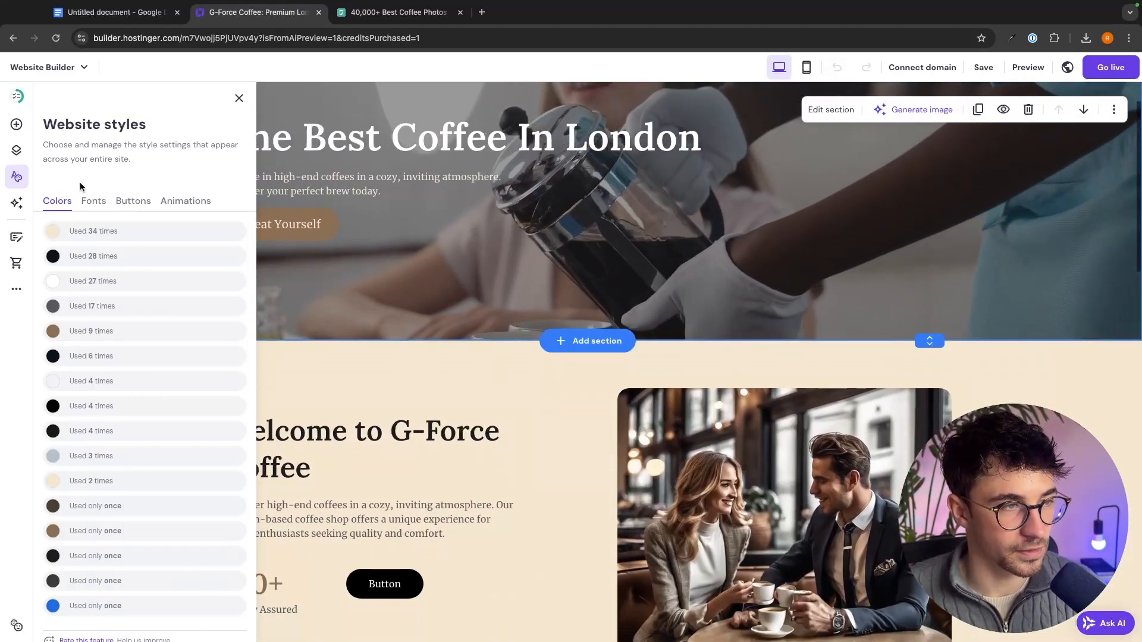
- Discard the edited text styles, try the Poppins fonts, and apply the Prosto One font pairing with Catamaran paragraph text
click(94, 201)
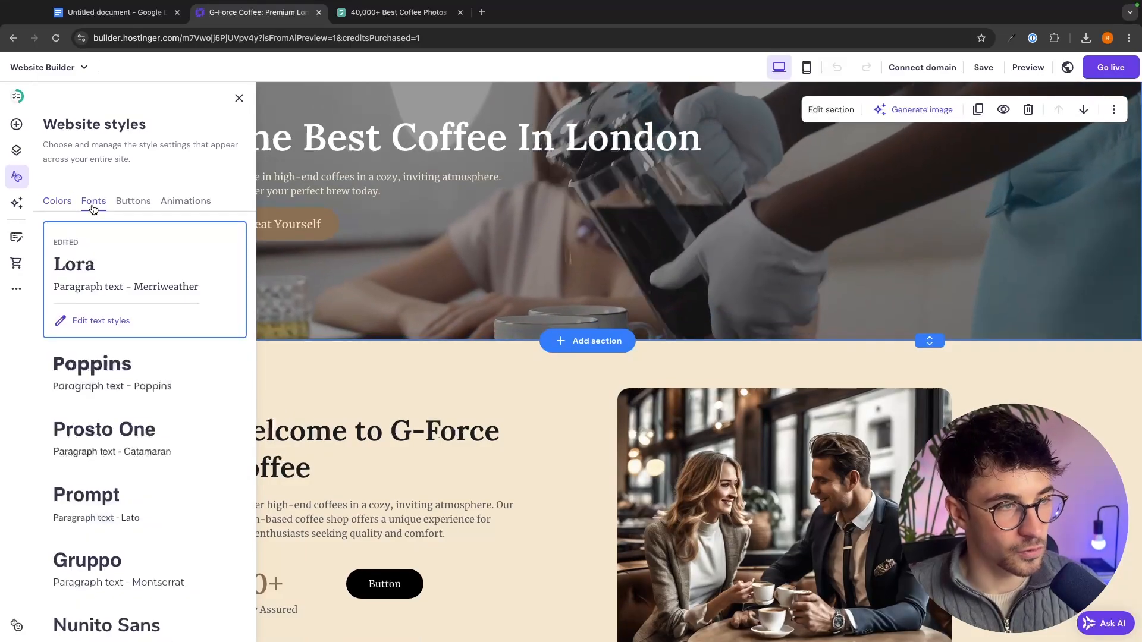
click(119, 355)
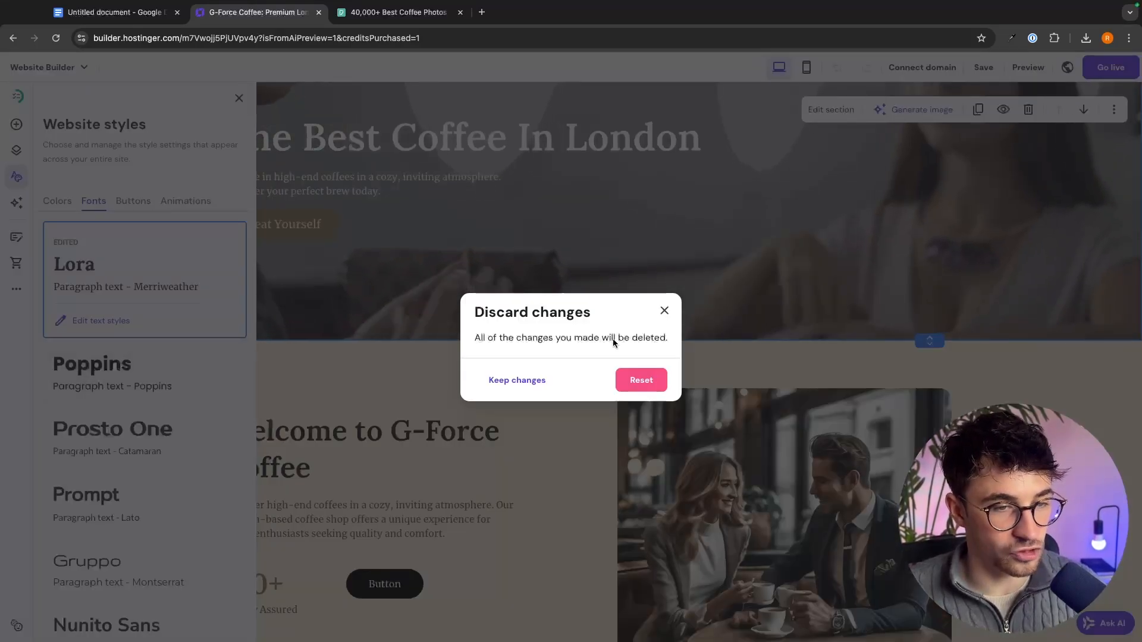
click(640, 379)
scroll(284, 342, down, 2)
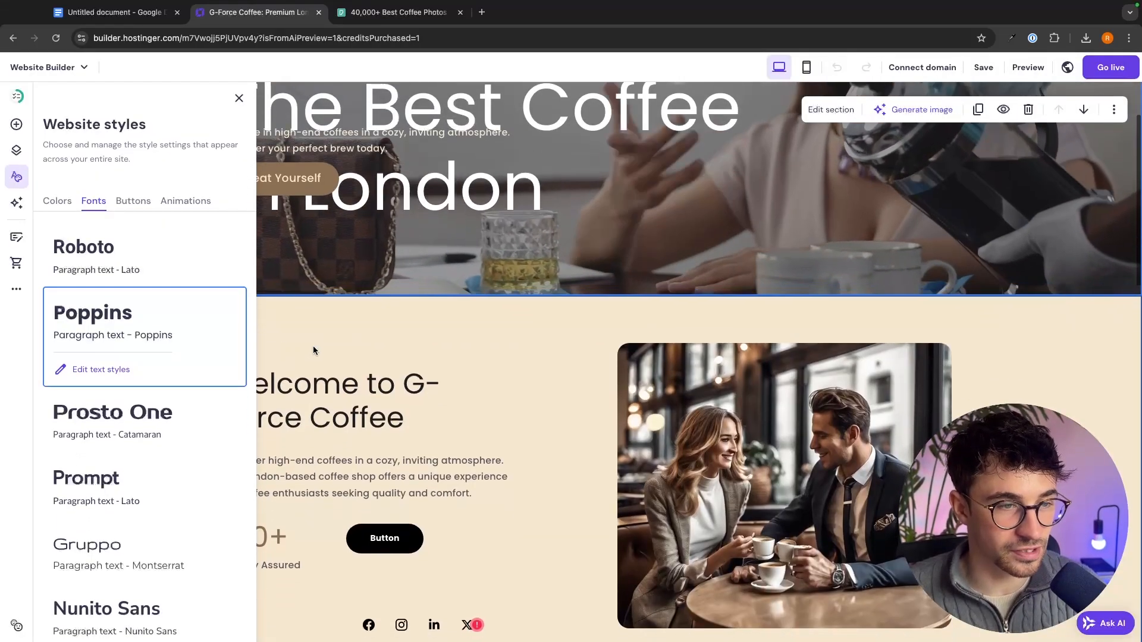
click(119, 417)
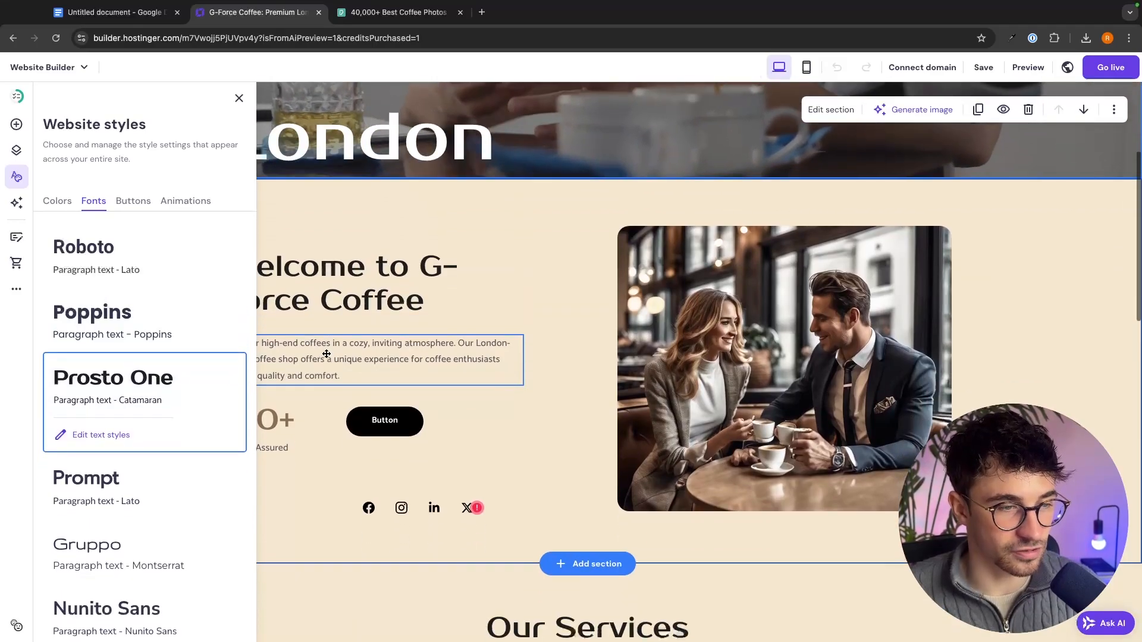
- Apply the fully rounded button style and the Fade animation to the whole website, and close the website styles
click(133, 201)
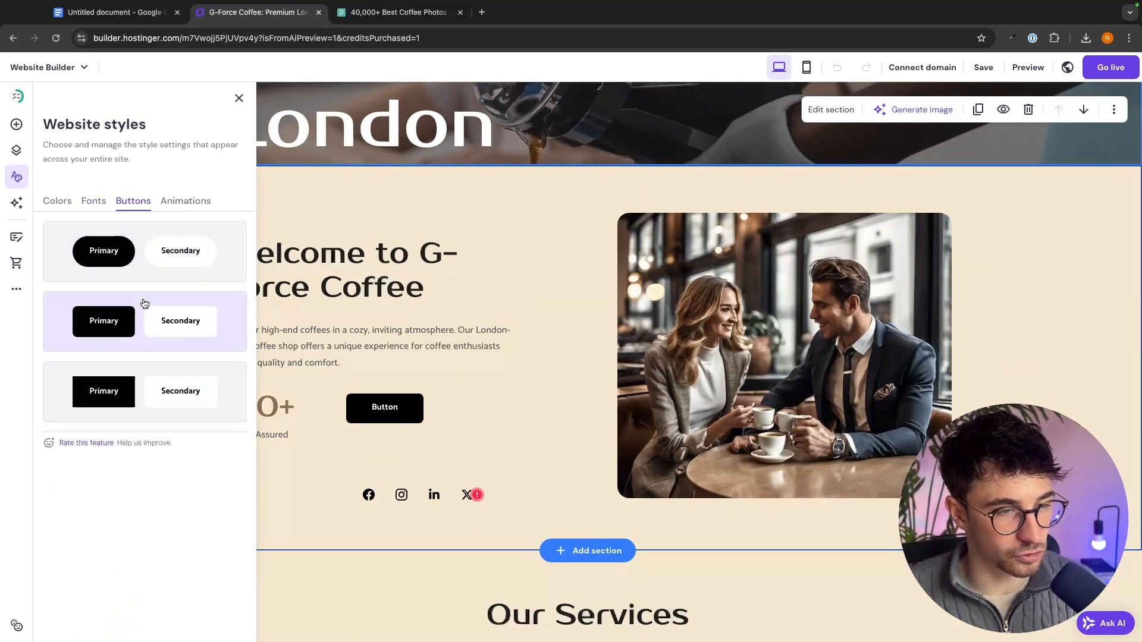
click(157, 272)
click(182, 203)
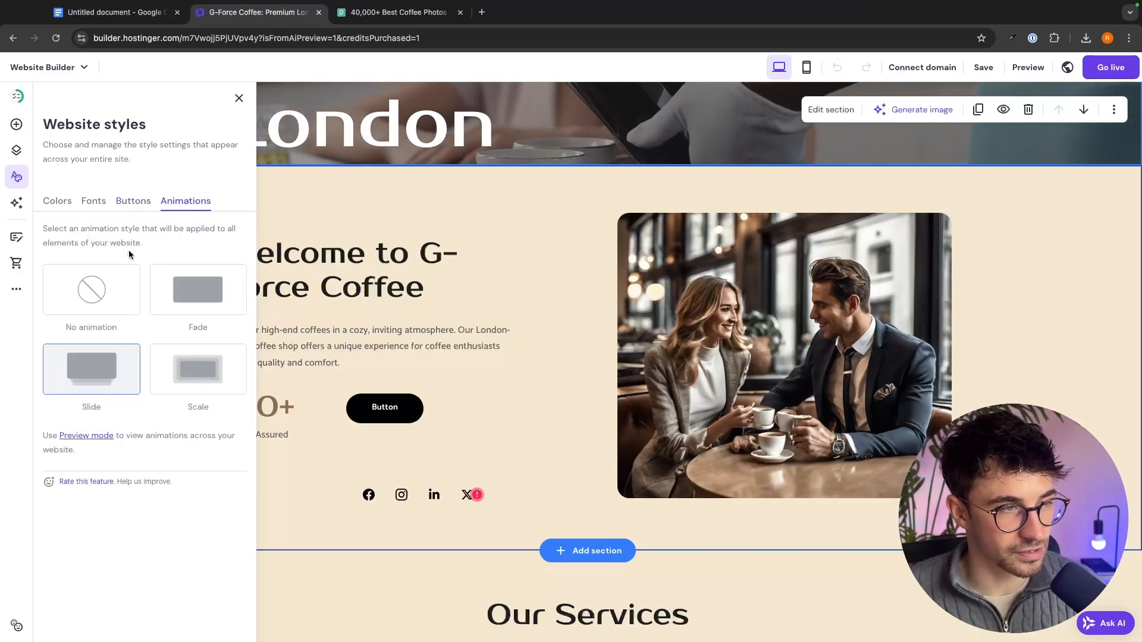
click(190, 296)
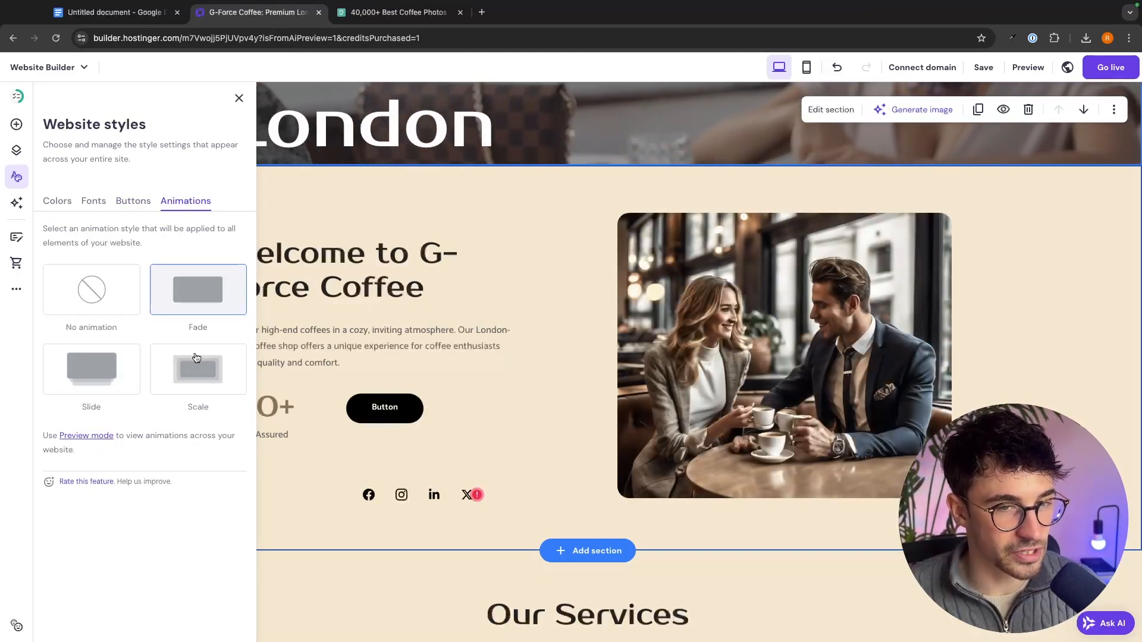
click(240, 99)
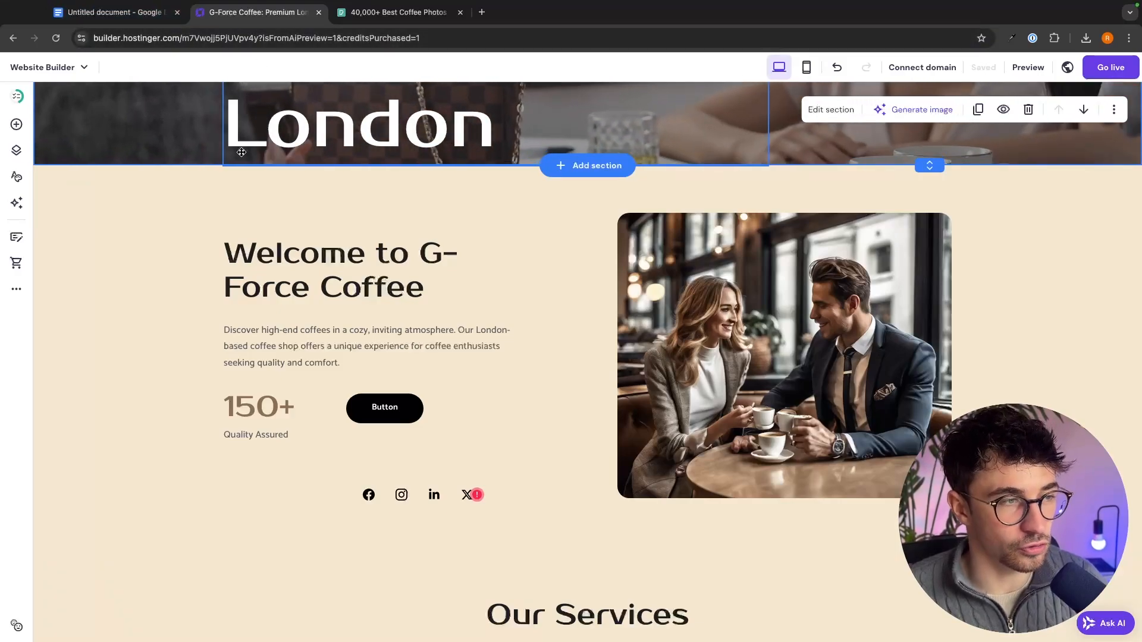
- Add an online store to the website and look over the products on its Store page
click(17, 264)
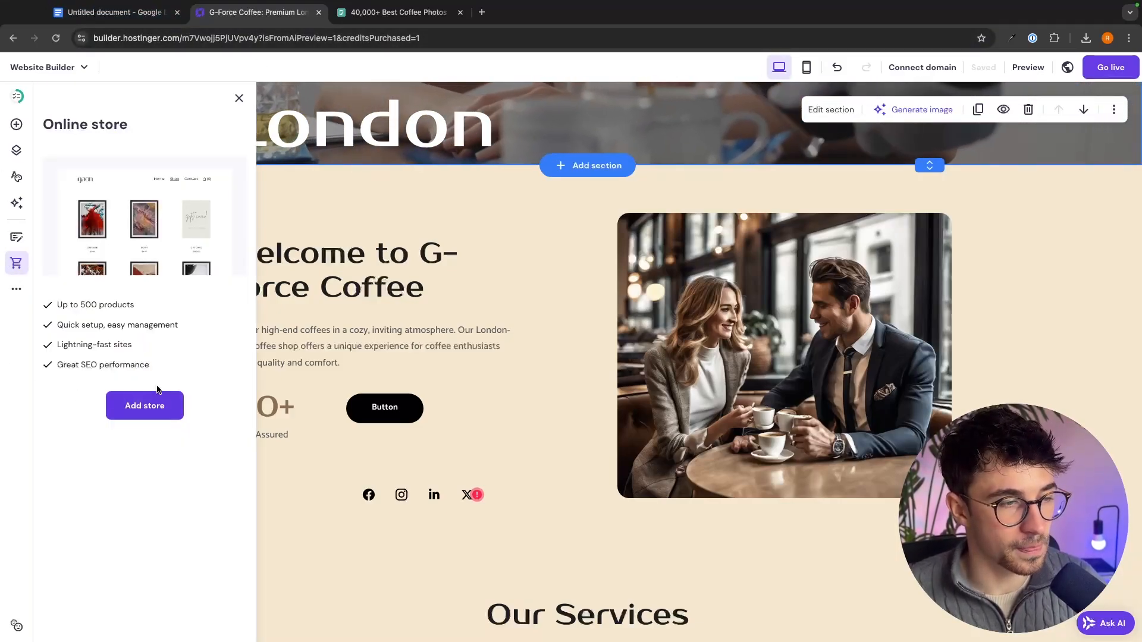
click(144, 405)
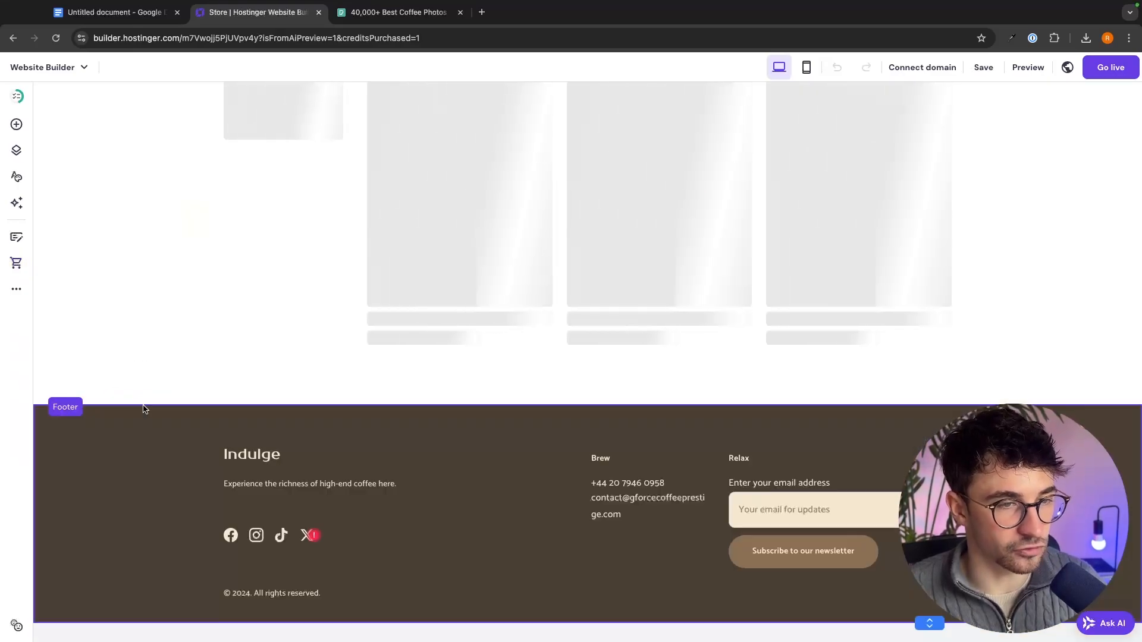
scroll(447, 345, up, 5)
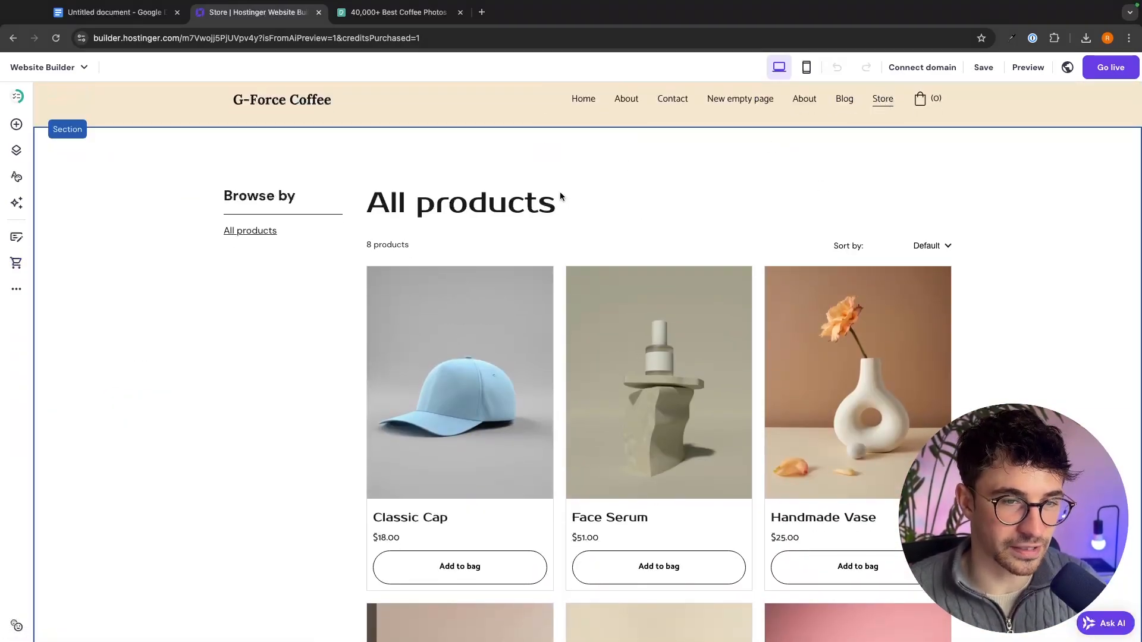
scroll(559, 191, down, 3)
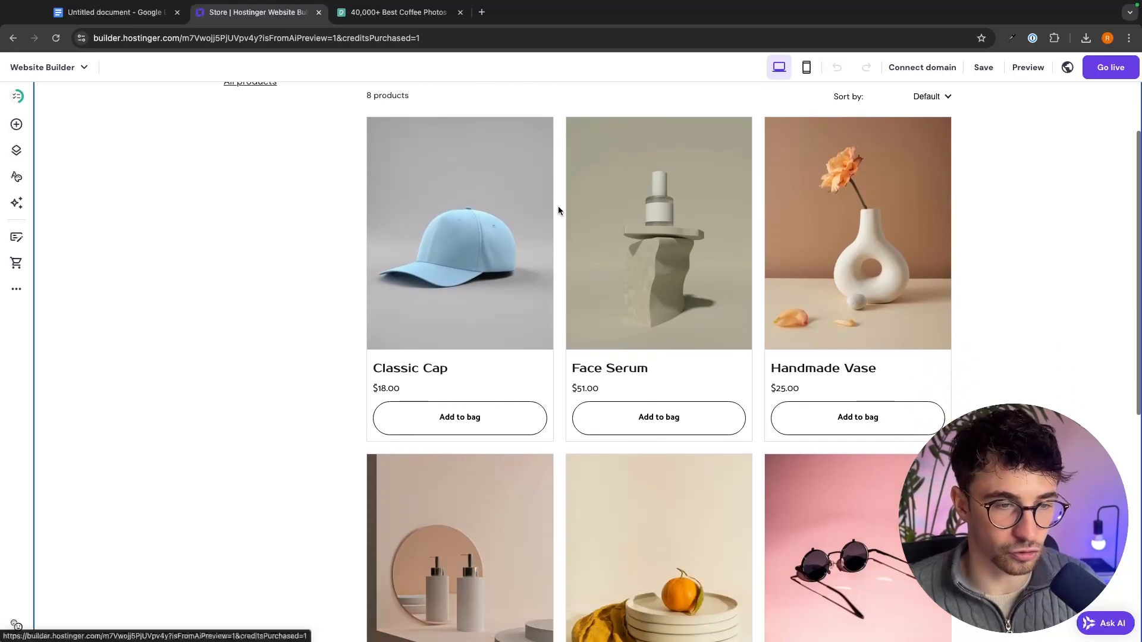
scroll(558, 208, up, 2)
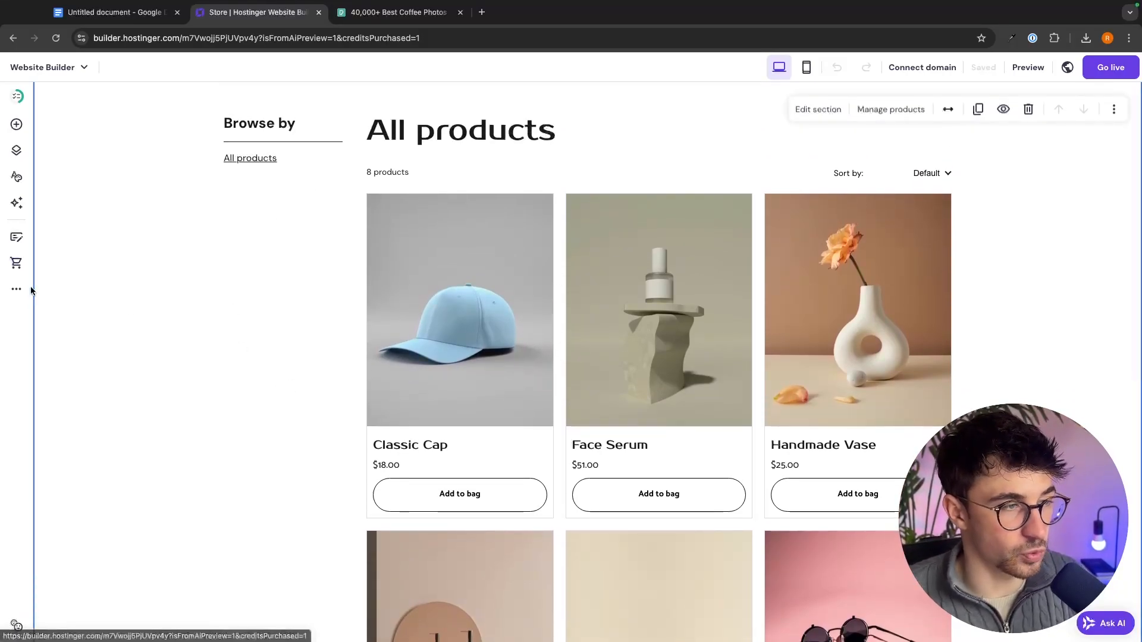
- Open the online store's product list and view the Classic Cap product page
click(17, 264)
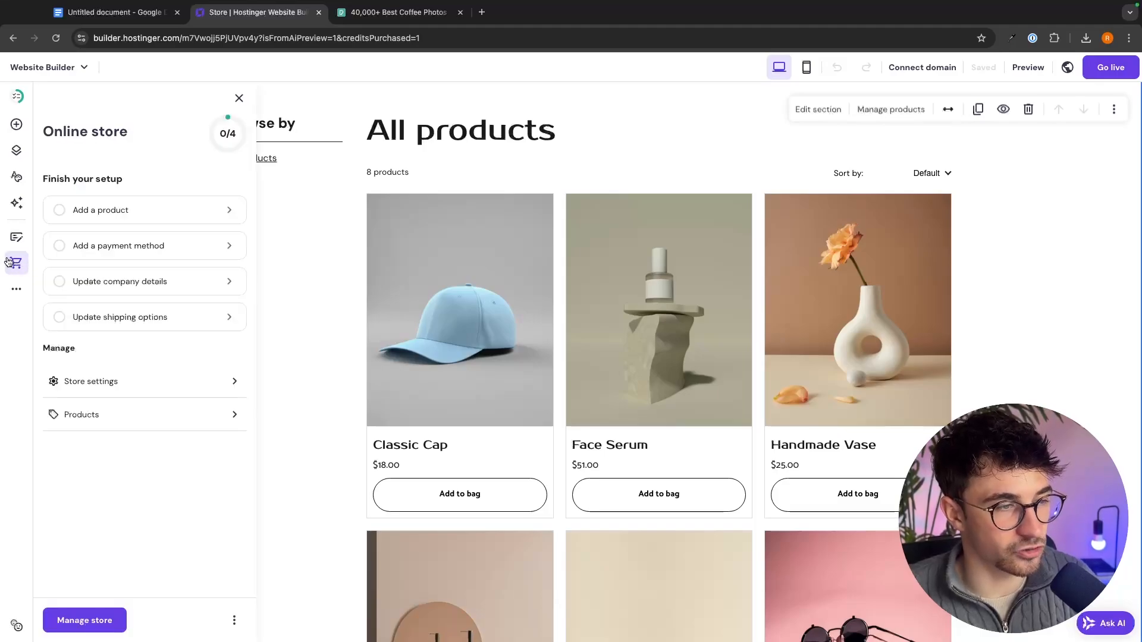
click(68, 418)
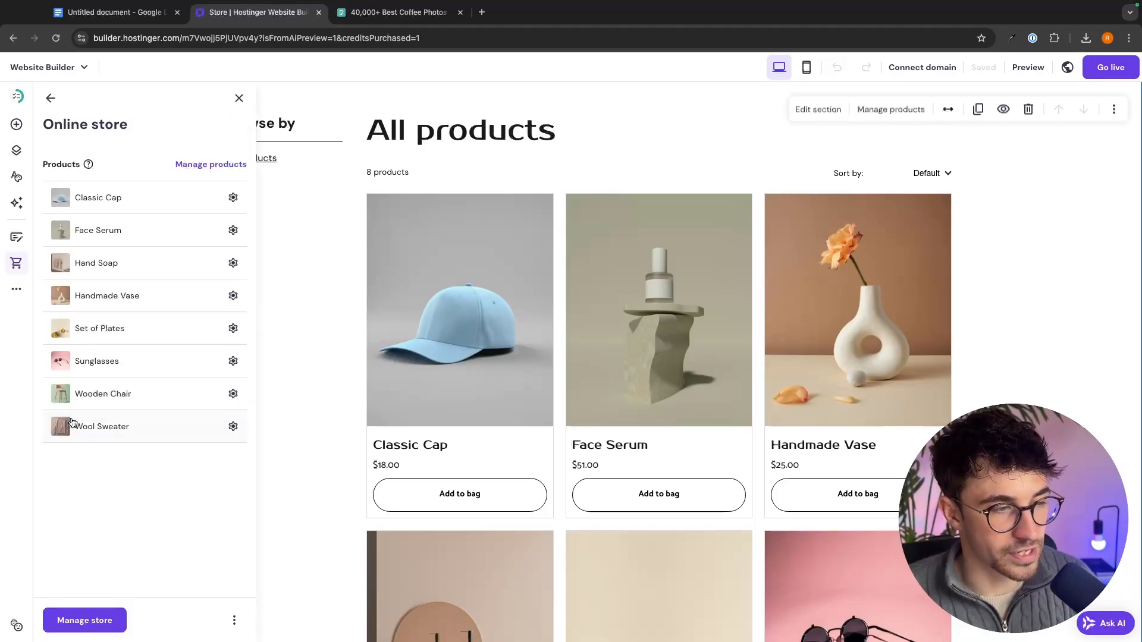
click(68, 203)
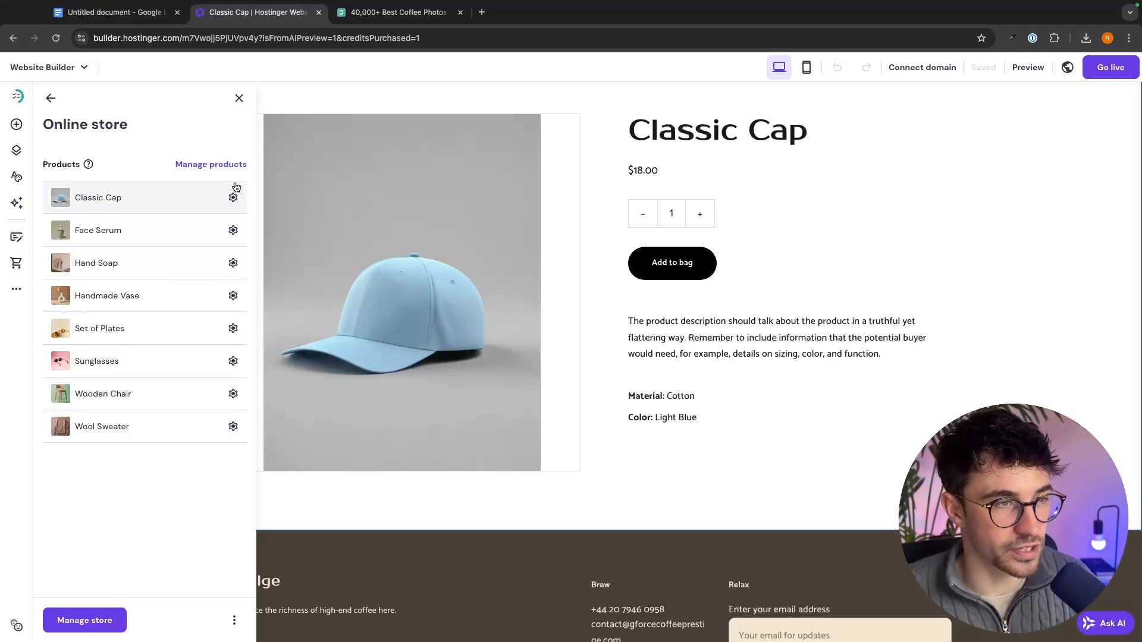
- Open the store manager from the Classic Cap's settings and set up the store with United Kingdom and GBP (£)
click(233, 195)
click(280, 159)
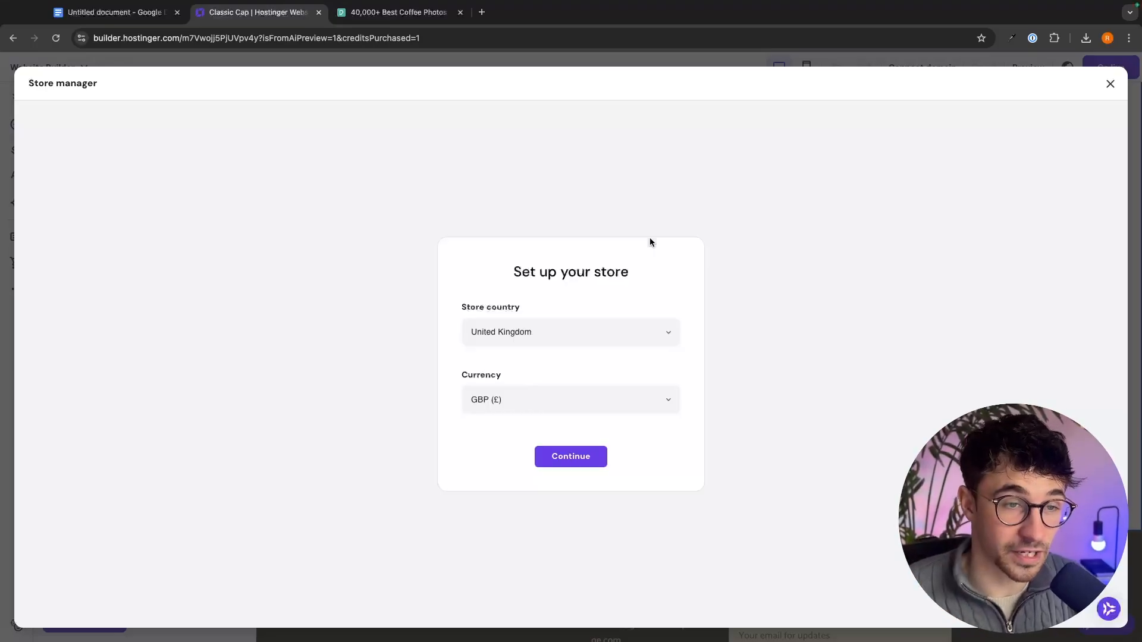
click(595, 459)
- Start adding a physical product, examine the form's media, title and description fields, and close the store manager without creating it
click(430, 278)
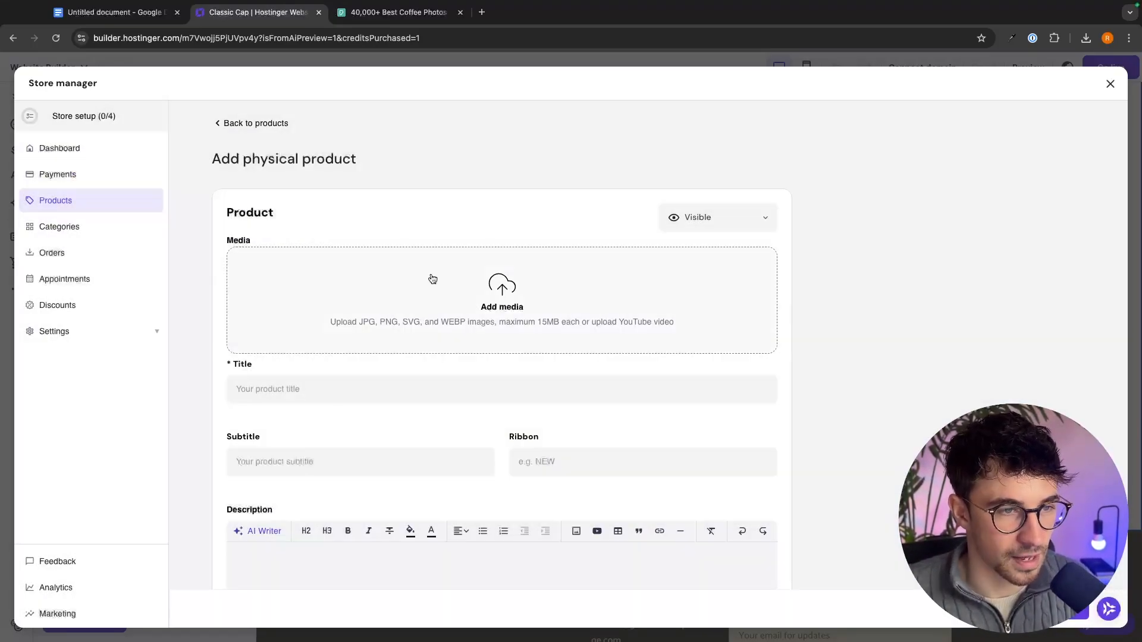
scroll(497, 273, down, 1)
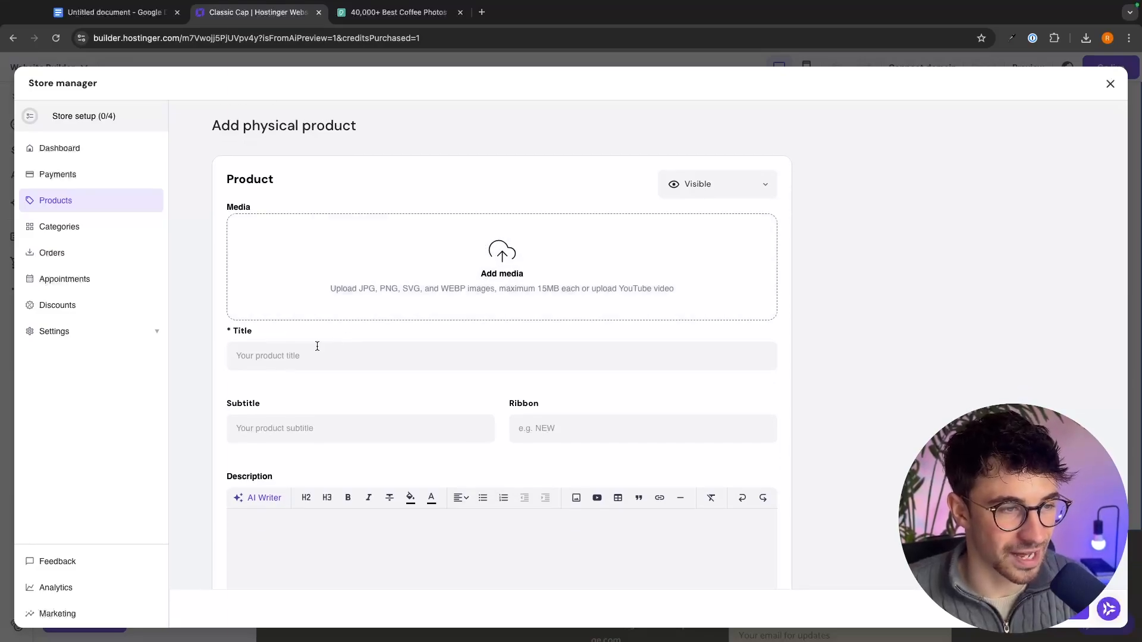
scroll(397, 354, down, 3)
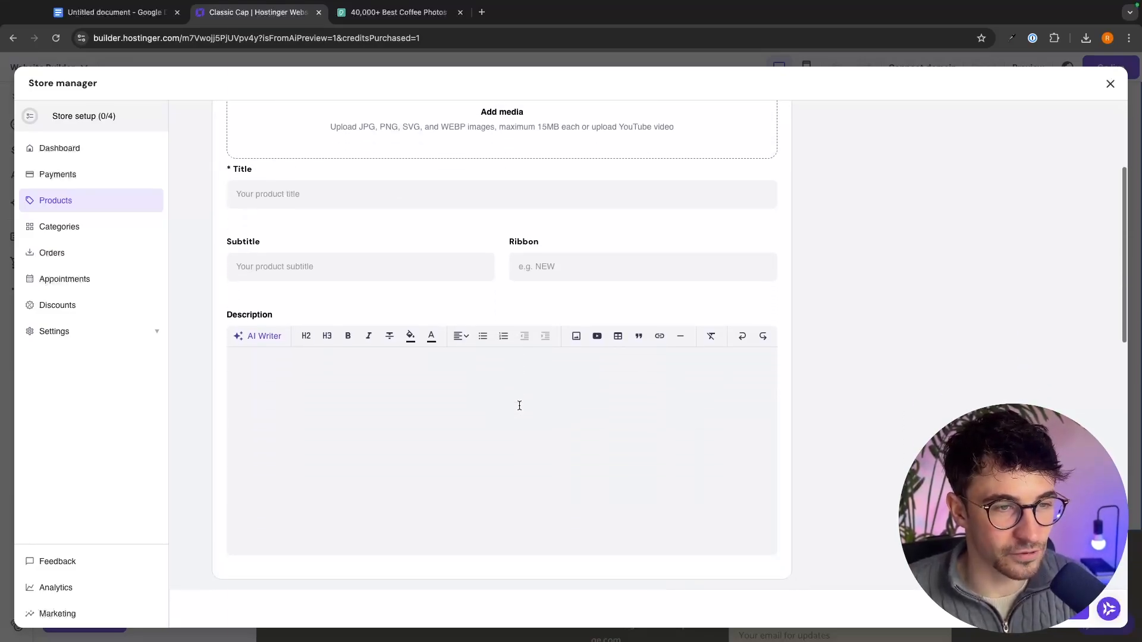
scroll(519, 406, up, 1)
click(1110, 84)
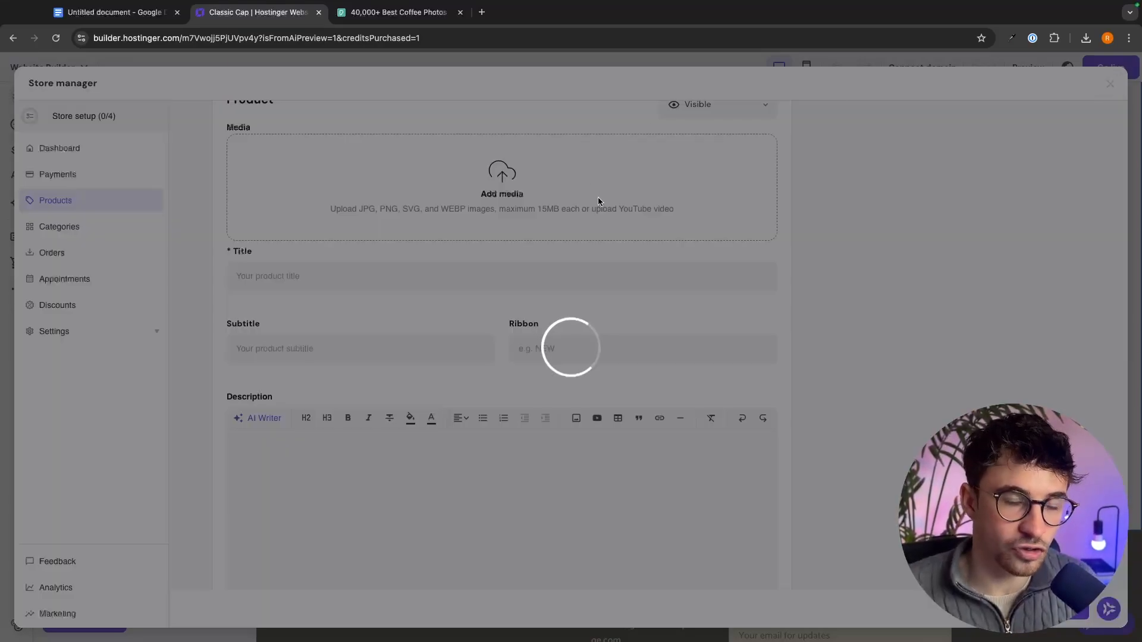